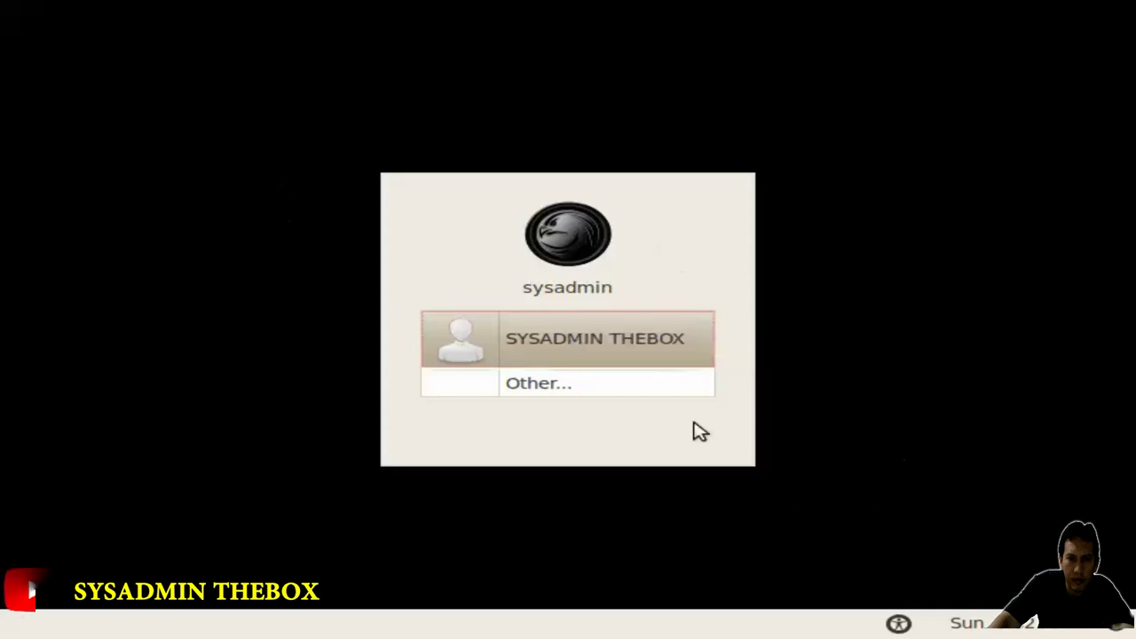
Step: Log in to the sysadmin account by entering the account password
{"action": "left_click", "coordinate": [612, 350]}
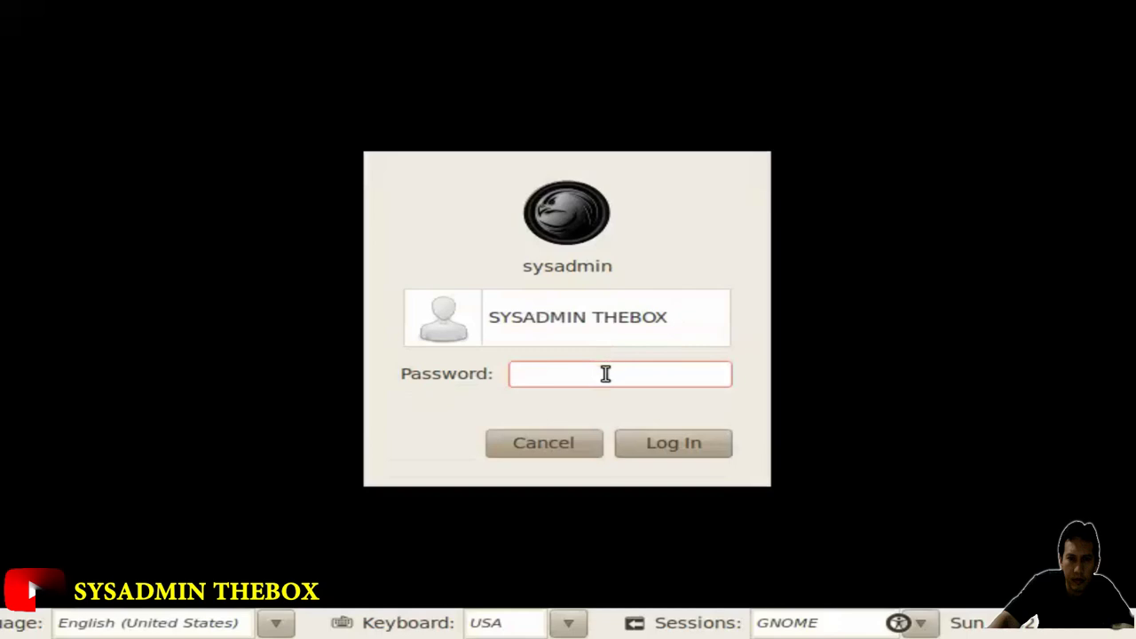
{"action": "type", "text": "*******"}
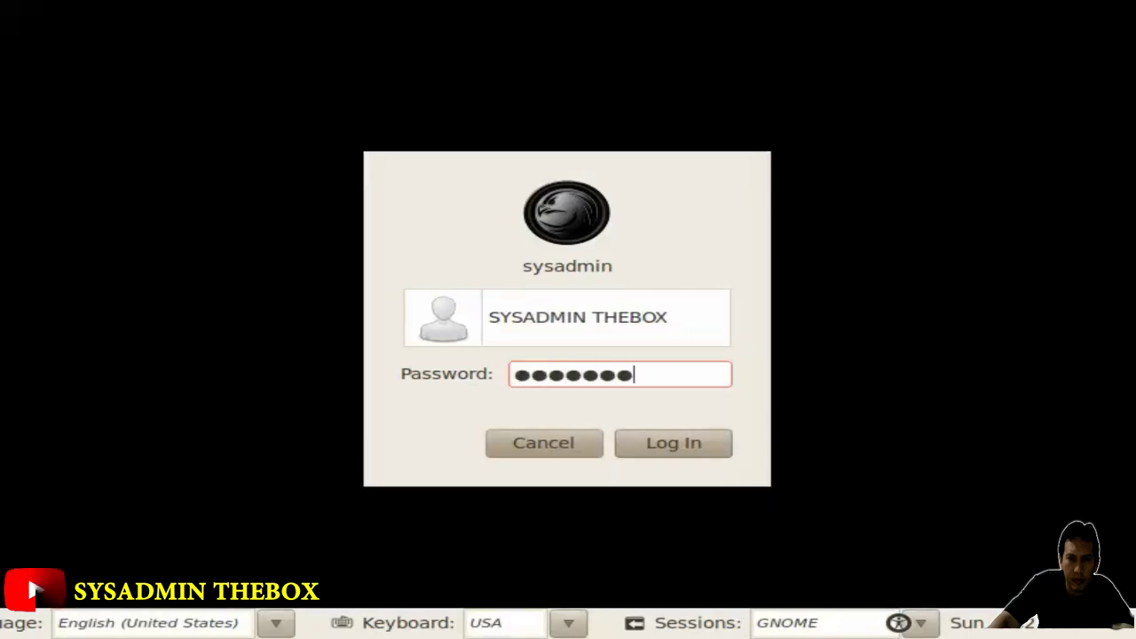
{"action": "type", "text": "****"}
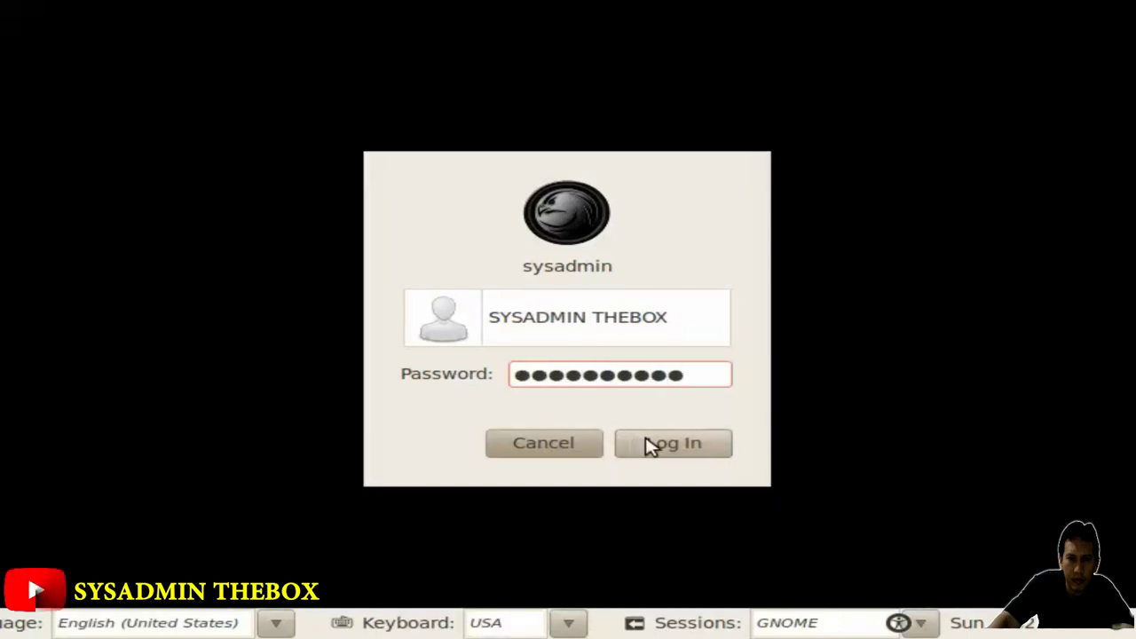
{"action": "left_click", "coordinate": [650, 447]}
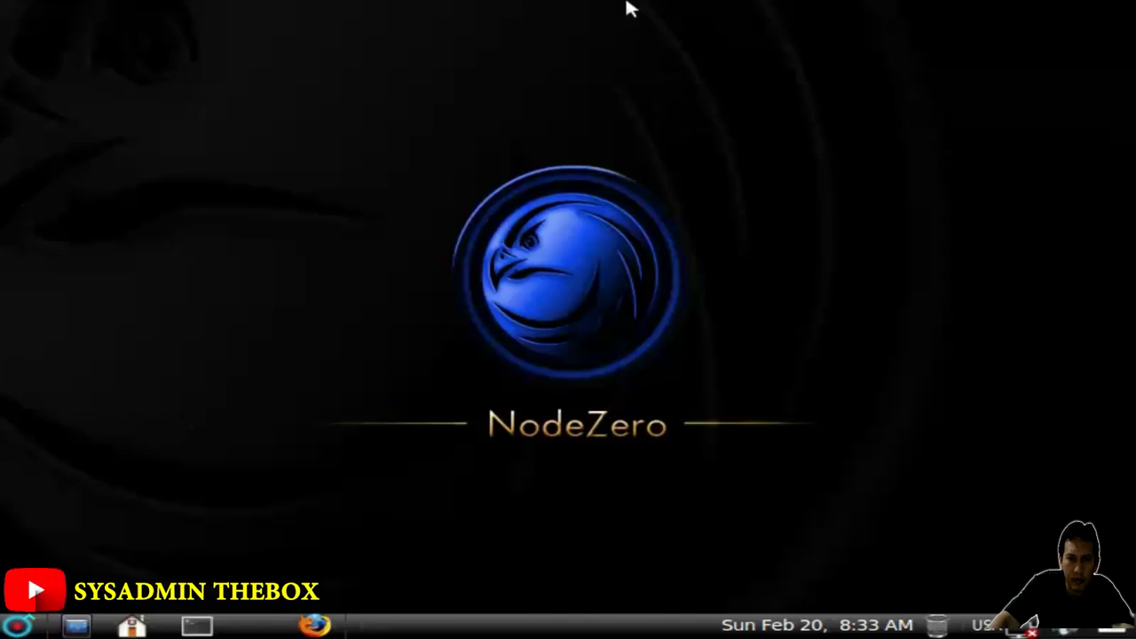
Step: Turn off the desktop's Keep Aligned option and turn it back on
{"action": "right_click", "coordinate": [657, 86]}
{"action": "mouse_move", "coordinate": [715, 142]}
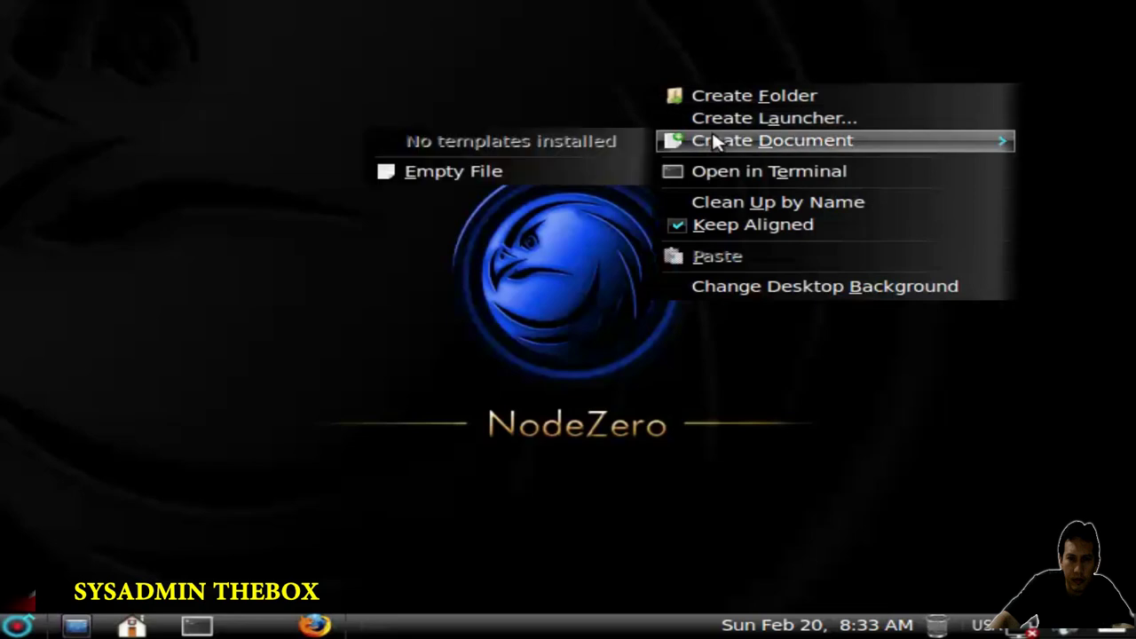
{"action": "left_click", "coordinate": [720, 227]}
{"action": "right_click", "coordinate": [720, 227]}
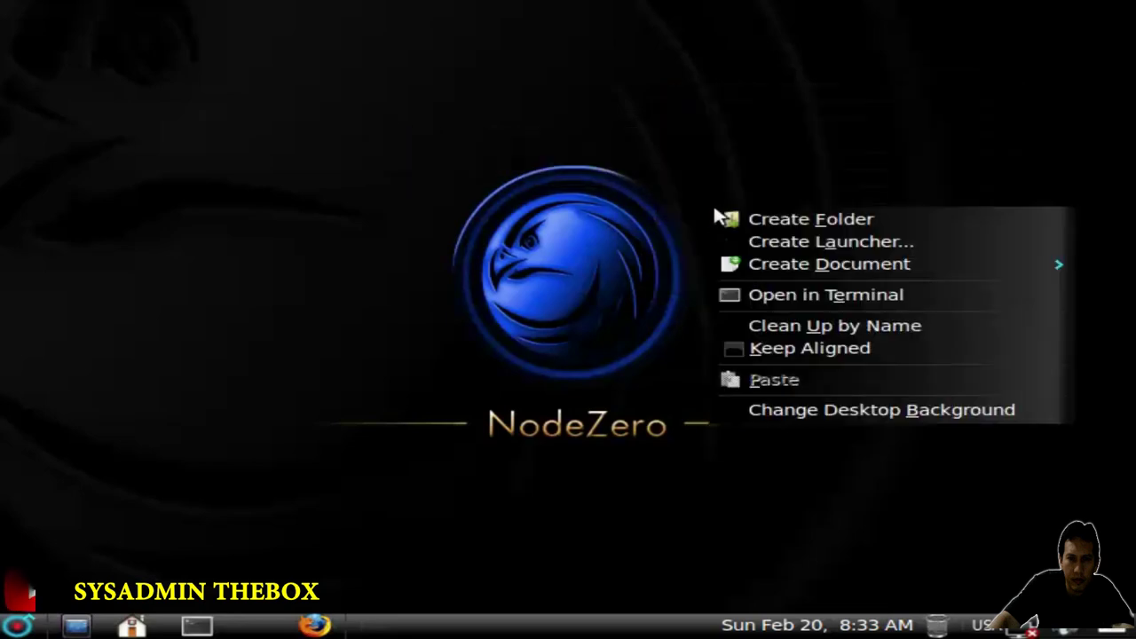
{"action": "left_click", "coordinate": [751, 348]}
Step: Open the desktop's appearance preferences at the theme list and look at the main menu in the current theme
{"action": "right_click", "coordinate": [675, 85]}
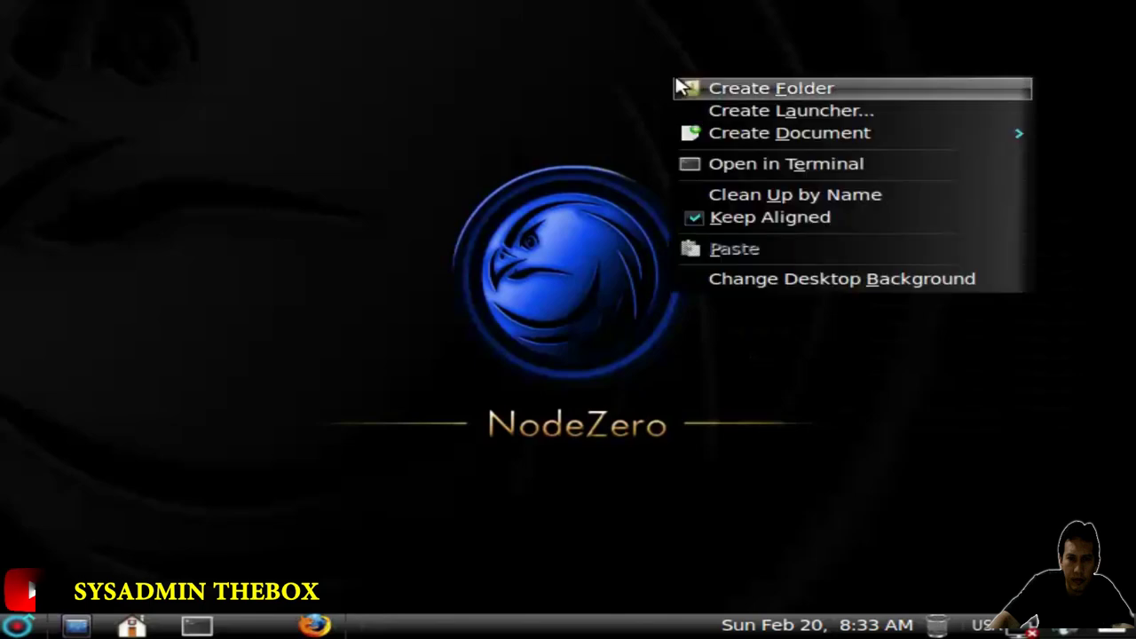
{"action": "left_click", "coordinate": [761, 277]}
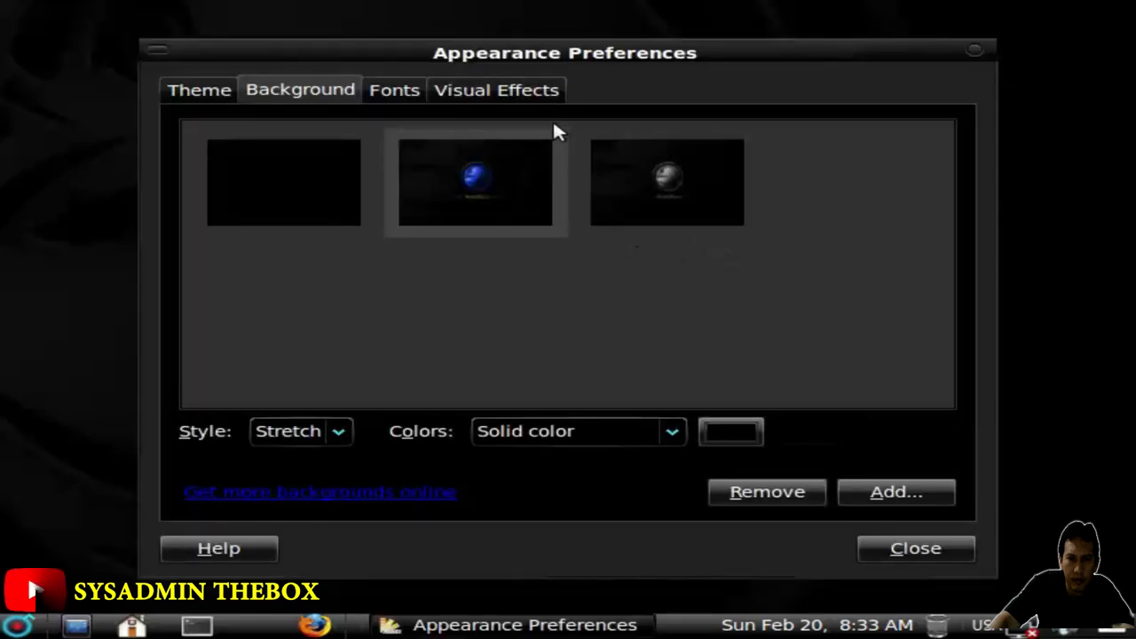
{"action": "left_click", "coordinate": [206, 94]}
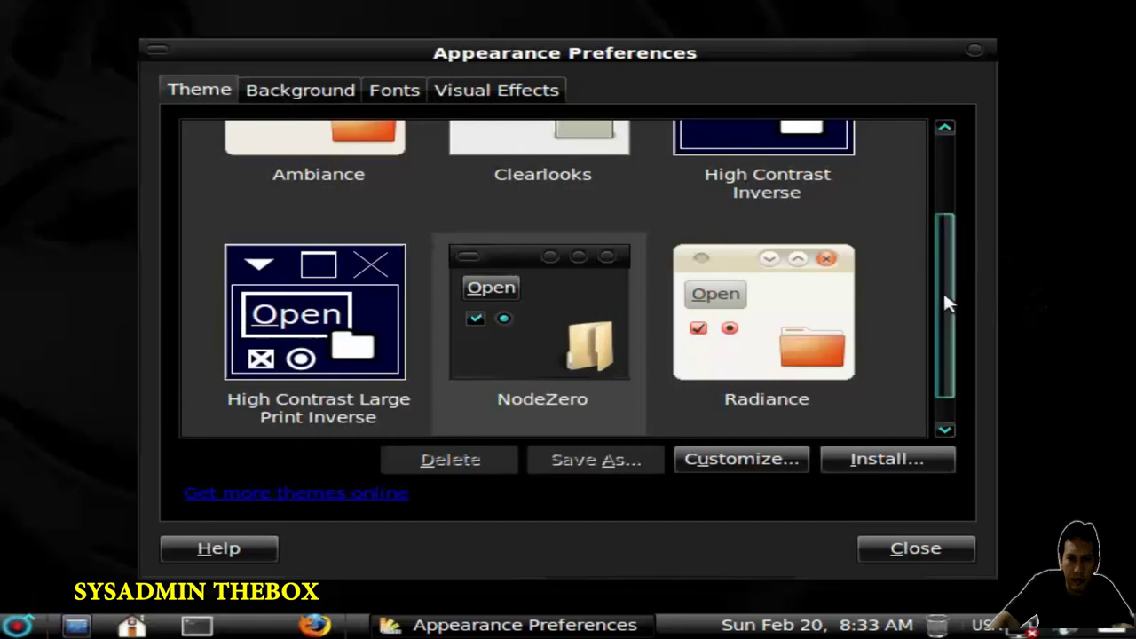
{"action": "mouse_move", "coordinate": [944, 297]}
{"action": "left_mouse_down"}
{"action": "mouse_move", "coordinate": [937, 187]}
{"action": "mouse_move", "coordinate": [933, 297]}
{"action": "left_mouse_up"}
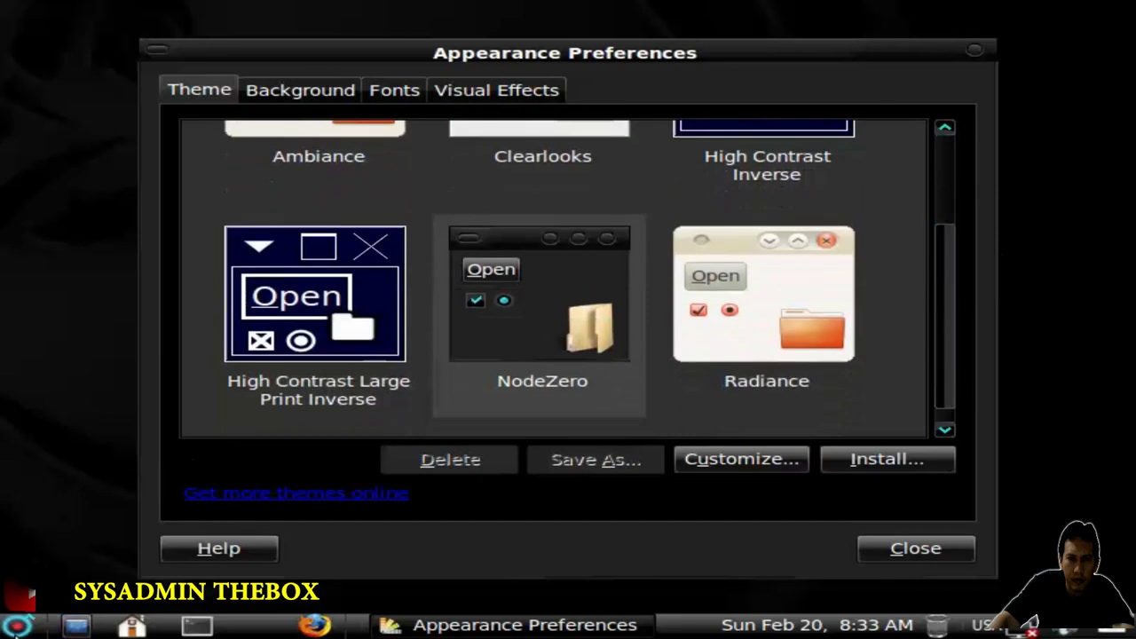
{"action": "left_click", "coordinate": [17, 626]}
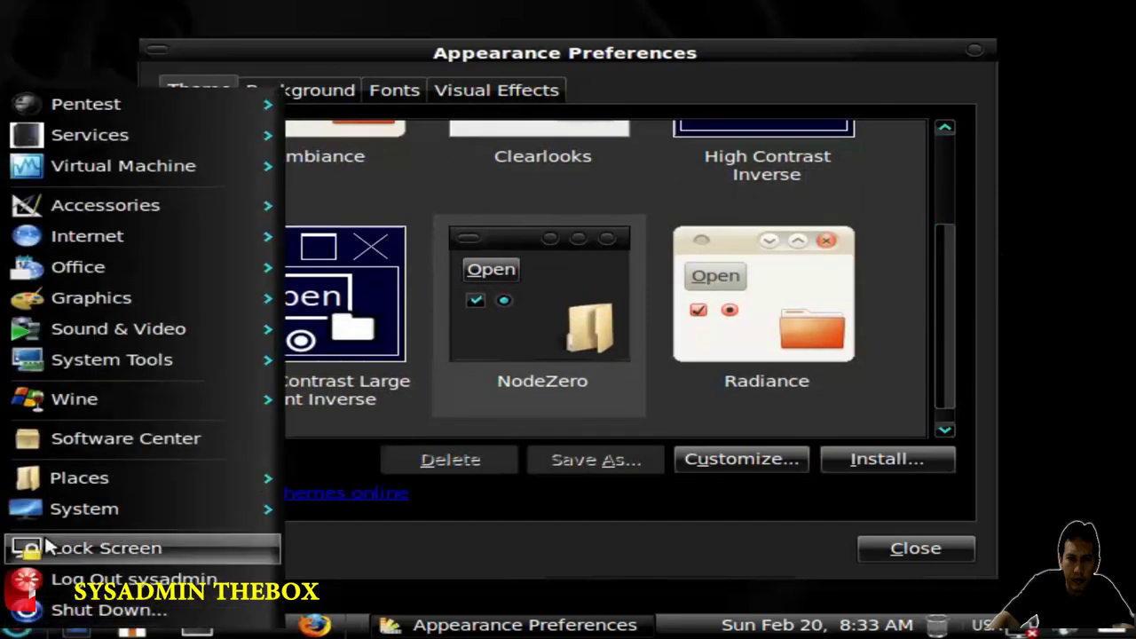
{"action": "left_click", "coordinate": [350, 55]}
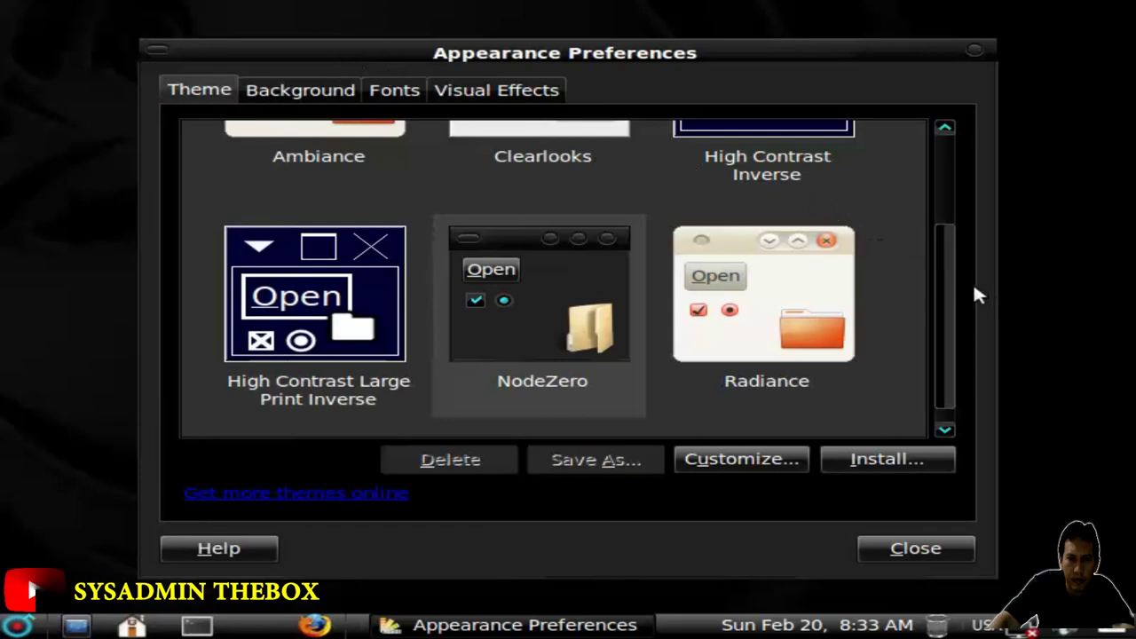
Step: Apply the Ambiance theme and preview the main menu with its Accessories entries
{"action": "left_click_drag", "start_coordinate": [944, 283], "coordinate": [941, 192]}
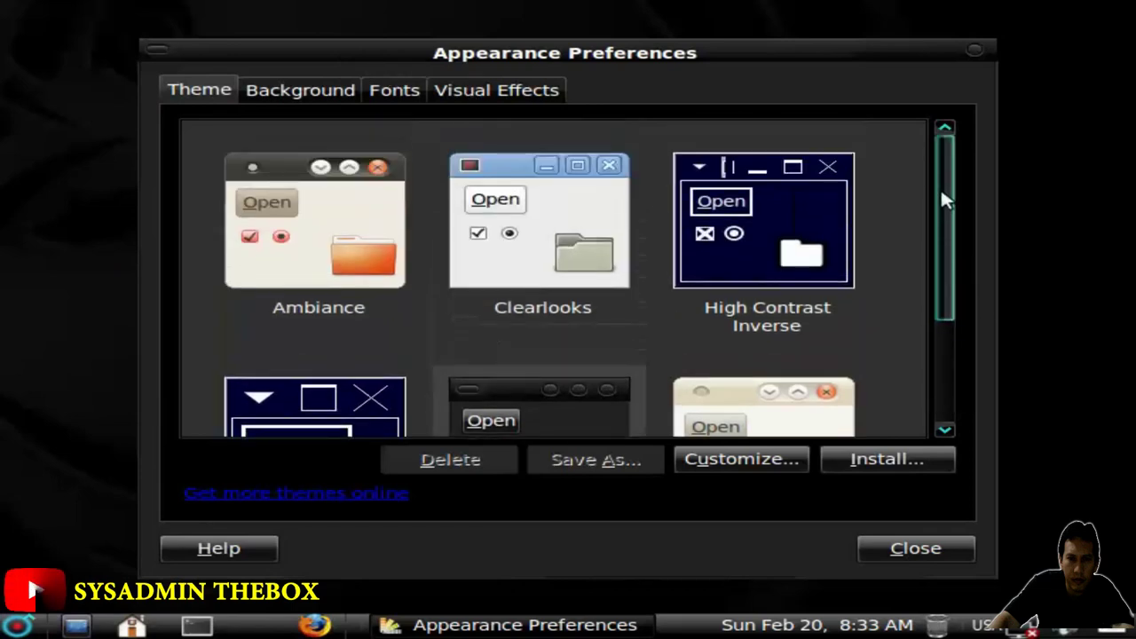
{"action": "left_click", "coordinate": [259, 220]}
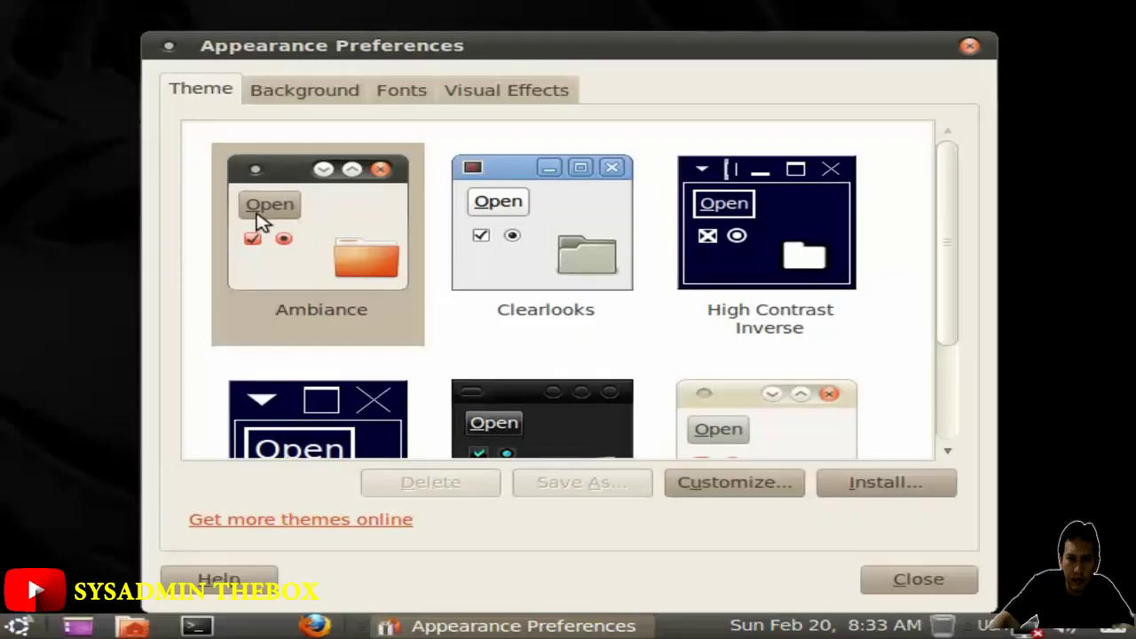
{"action": "left_click", "coordinate": [18, 627]}
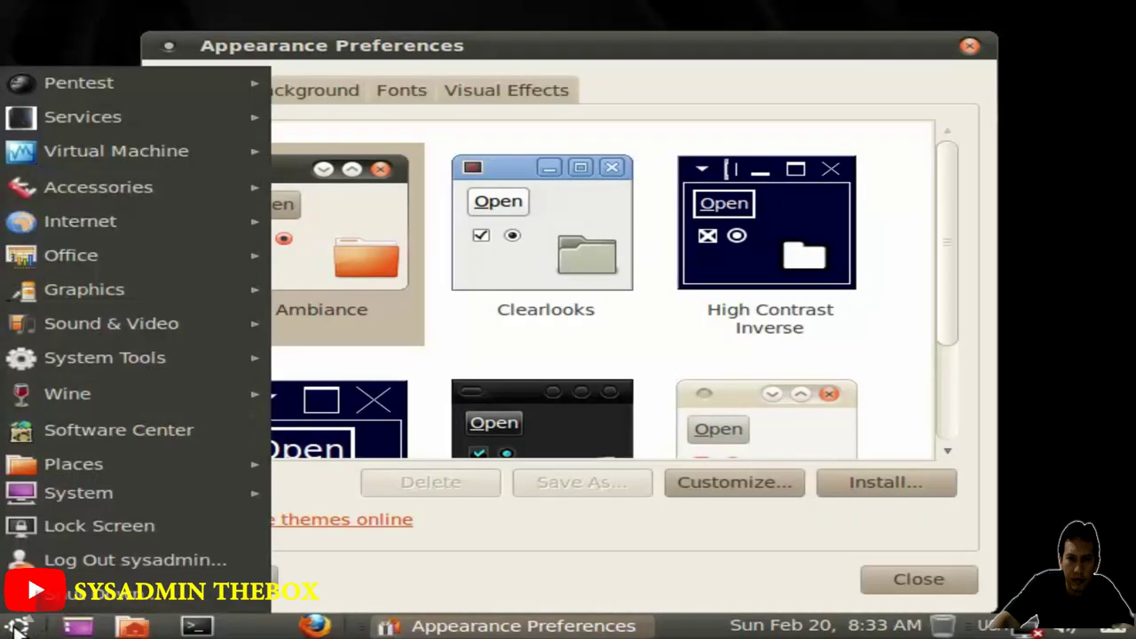
{"action": "mouse_move", "coordinate": [156, 193]}
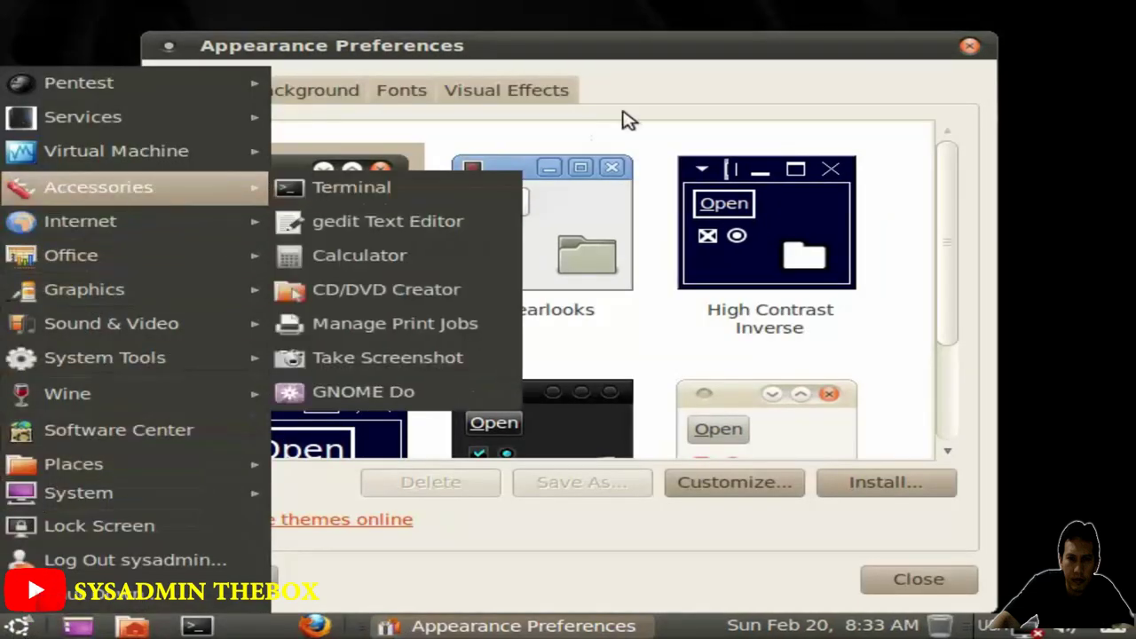
{"action": "left_click", "coordinate": [702, 75]}
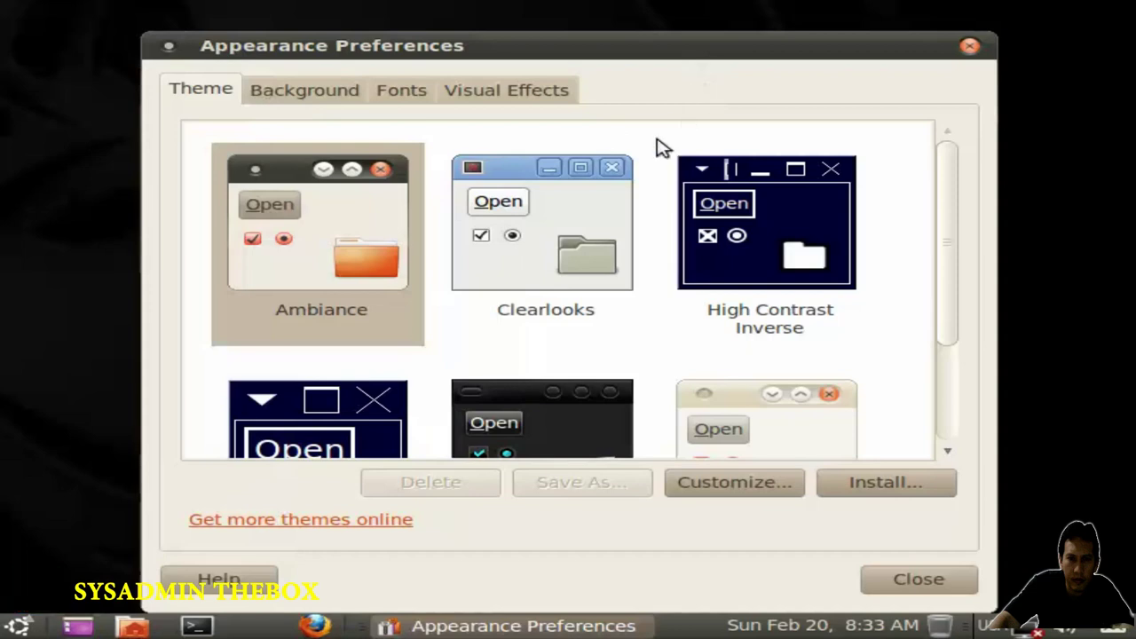
Step: Apply the Clearlooks theme and preview the main menu with its Pentest categories
{"action": "left_click", "coordinate": [568, 203]}
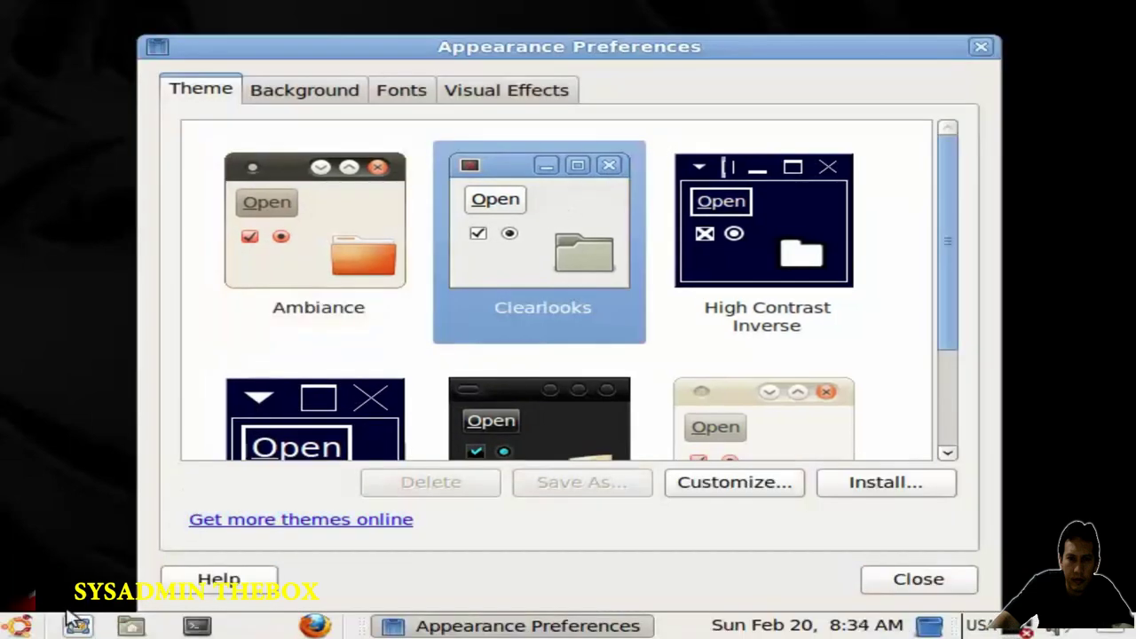
{"action": "left_click", "coordinate": [17, 627]}
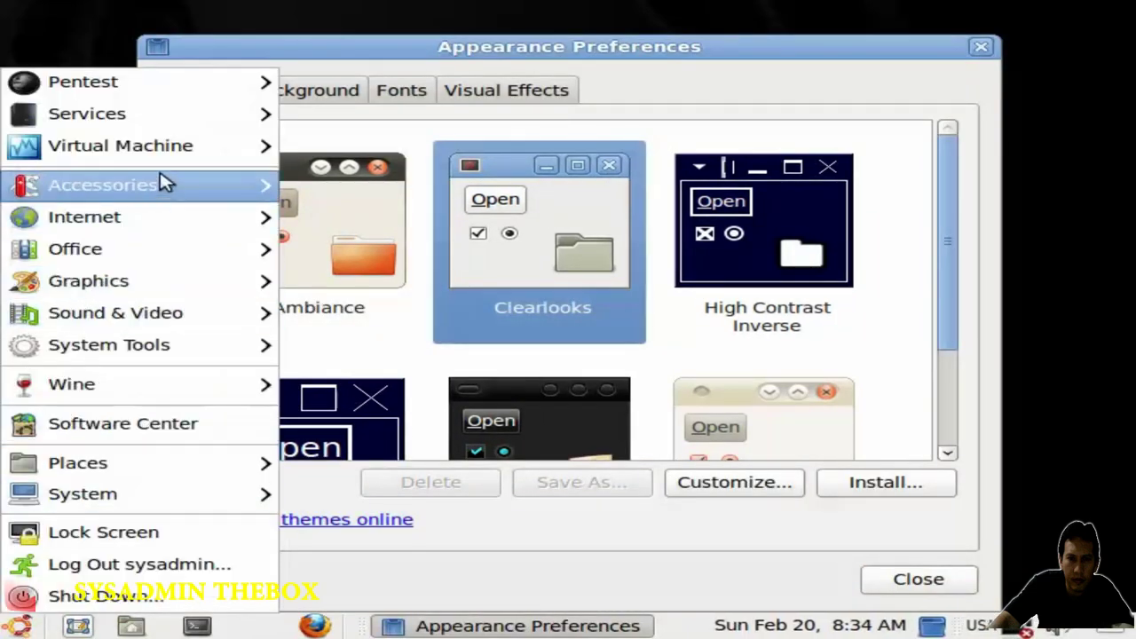
{"action": "mouse_move", "coordinate": [152, 93]}
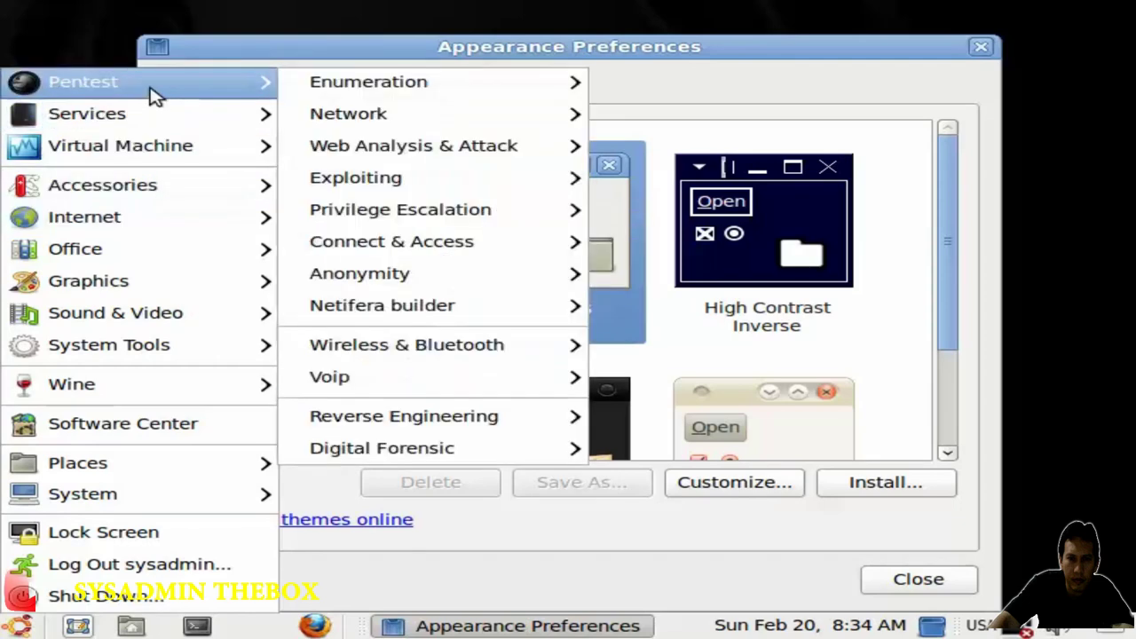
{"action": "left_click", "coordinate": [733, 229]}
Step: Apply the High Contrast Inverse theme and preview the Pentest enumeration tools in the main menu
{"action": "left_click", "coordinate": [734, 233]}
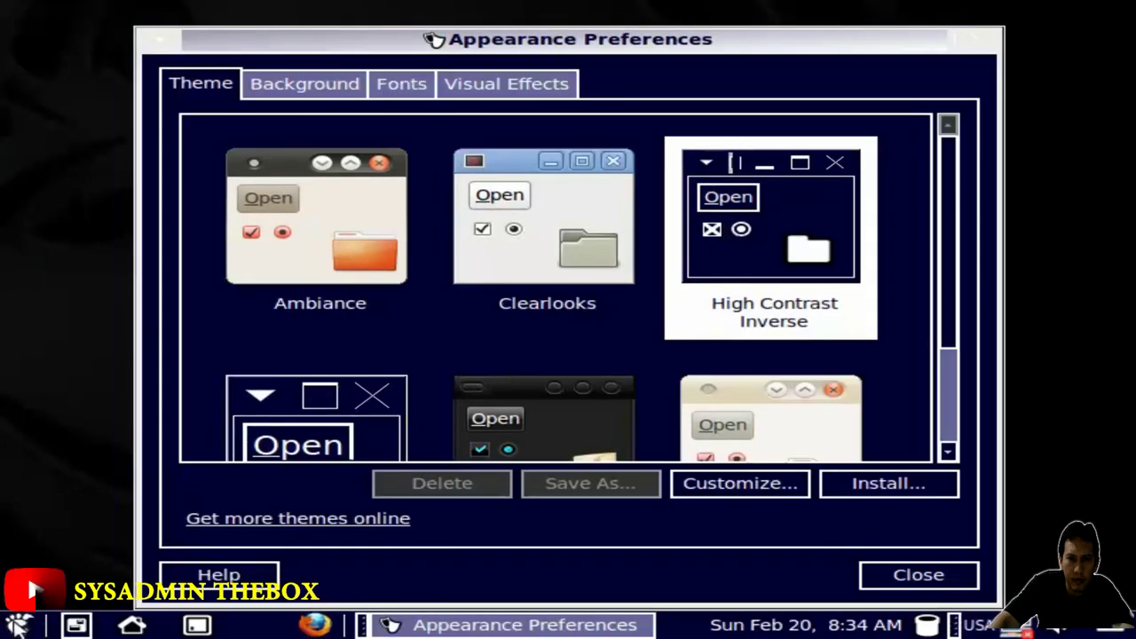
{"action": "left_click", "coordinate": [20, 625]}
{"action": "mouse_move", "coordinate": [208, 35]}
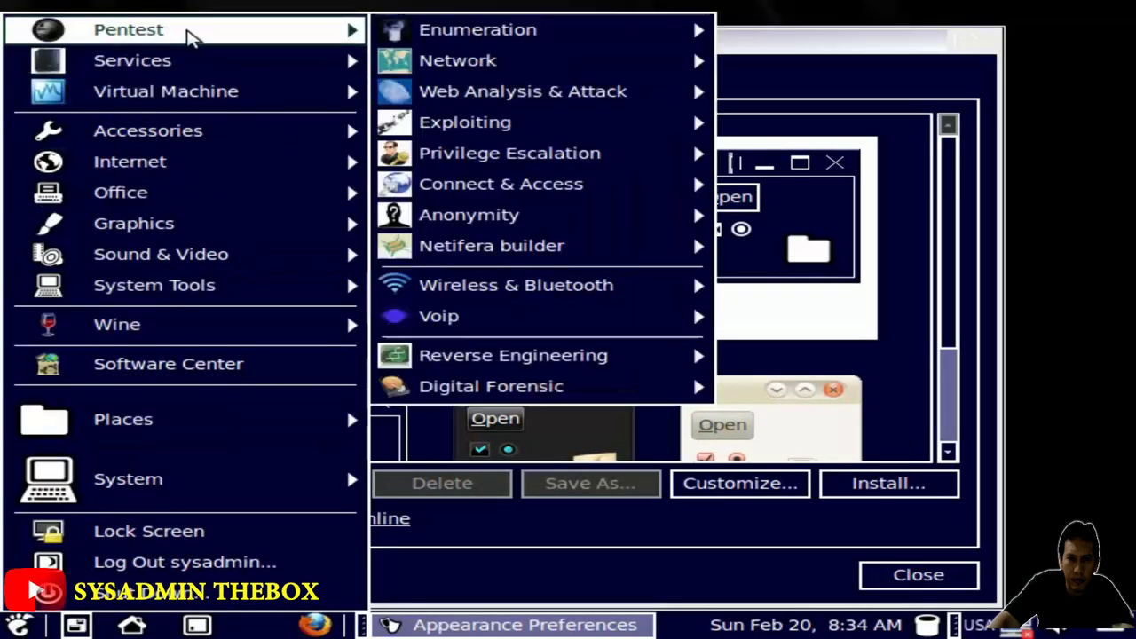
{"action": "mouse_move", "coordinate": [479, 29]}
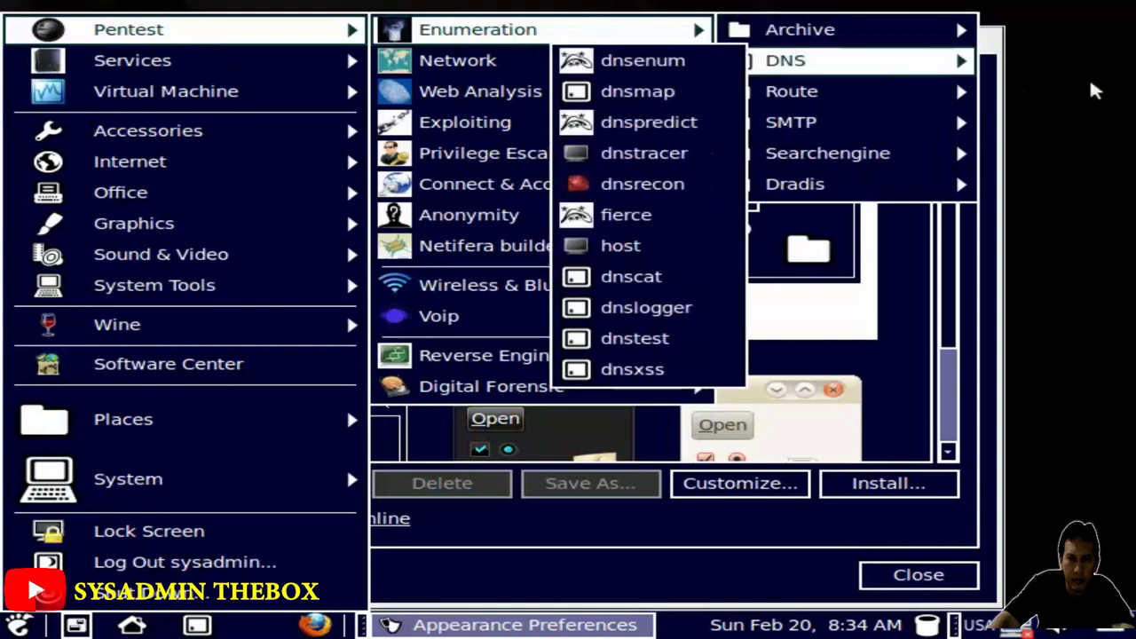
{"action": "left_click", "coordinate": [1015, 89]}
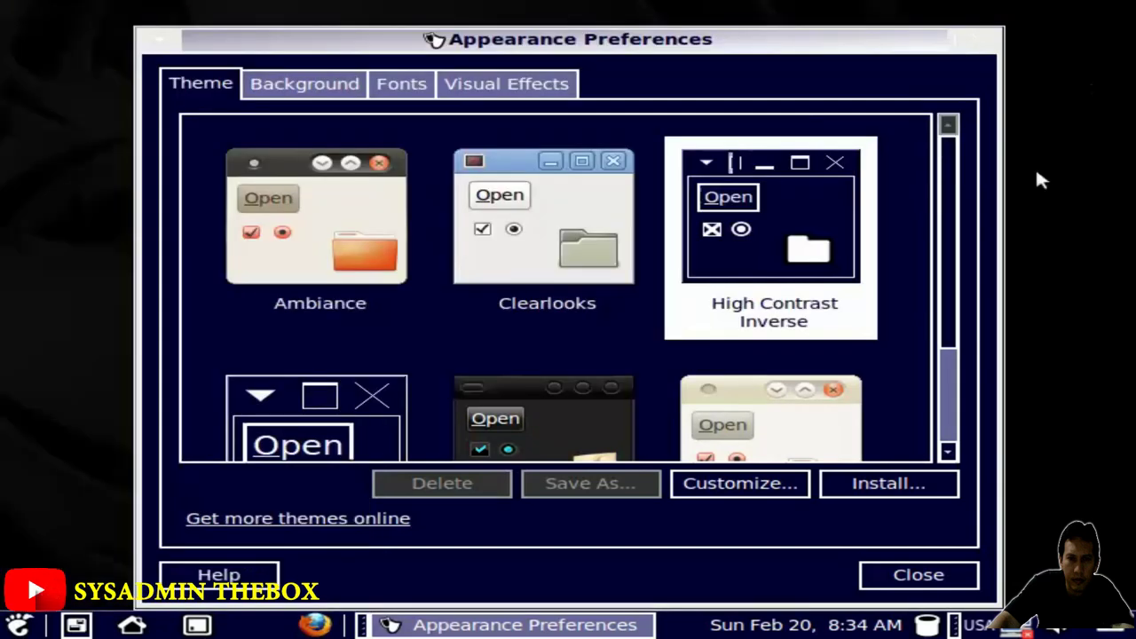
Step: Apply the High Contrast Large Print Inverse theme and preview the main menu up to its Graphics entries
{"action": "left_click", "coordinate": [953, 393]}
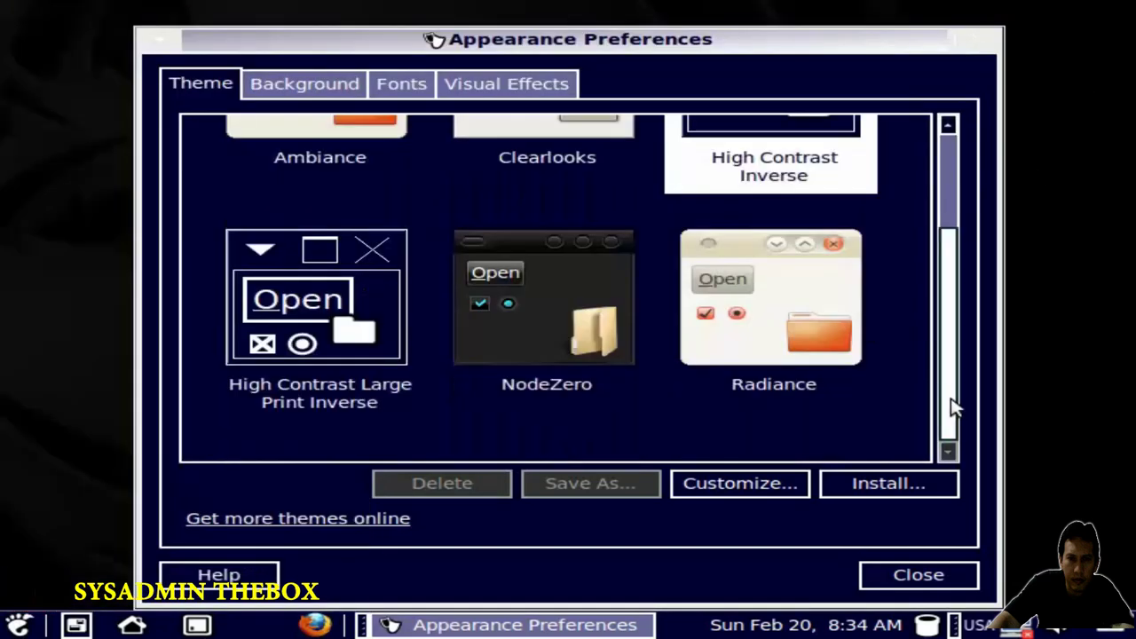
{"action": "left_click", "coordinate": [378, 328]}
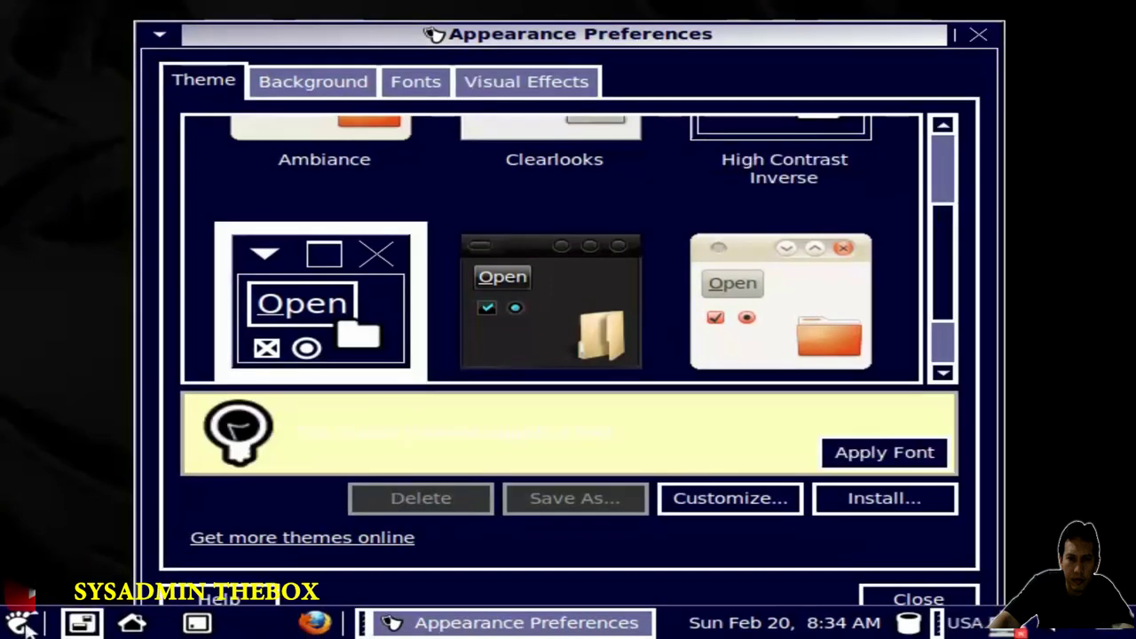
{"action": "left_click", "coordinate": [22, 624]}
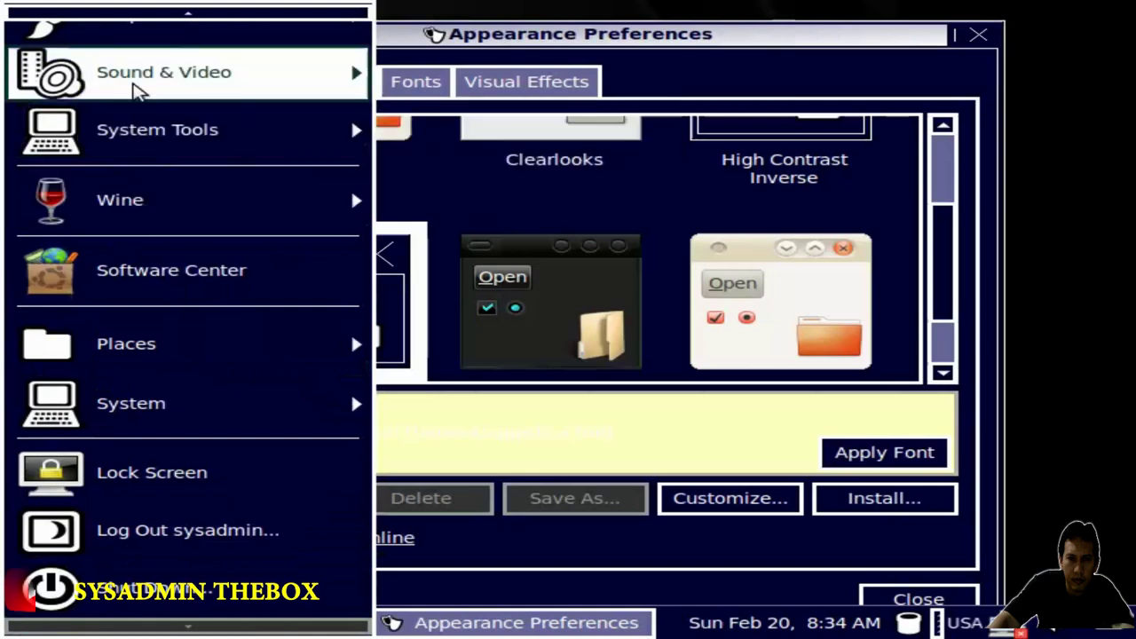
{"action": "scroll", "coordinate": [183, 33], "scroll_direction": "up", "scroll_amount": 1}
{"action": "mouse_move", "coordinate": [183, 33]}
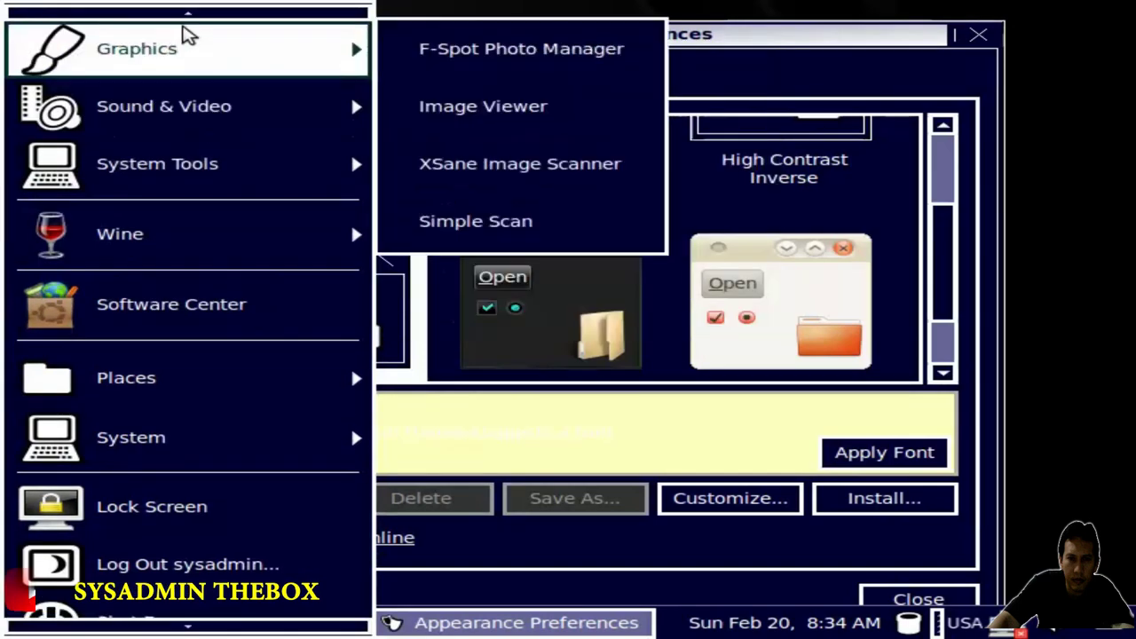
{"action": "left_click", "coordinate": [1065, 100]}
Step: Switch the theme back to NodeZero and preview the Pentest categories in the main menu
{"action": "left_click", "coordinate": [577, 286]}
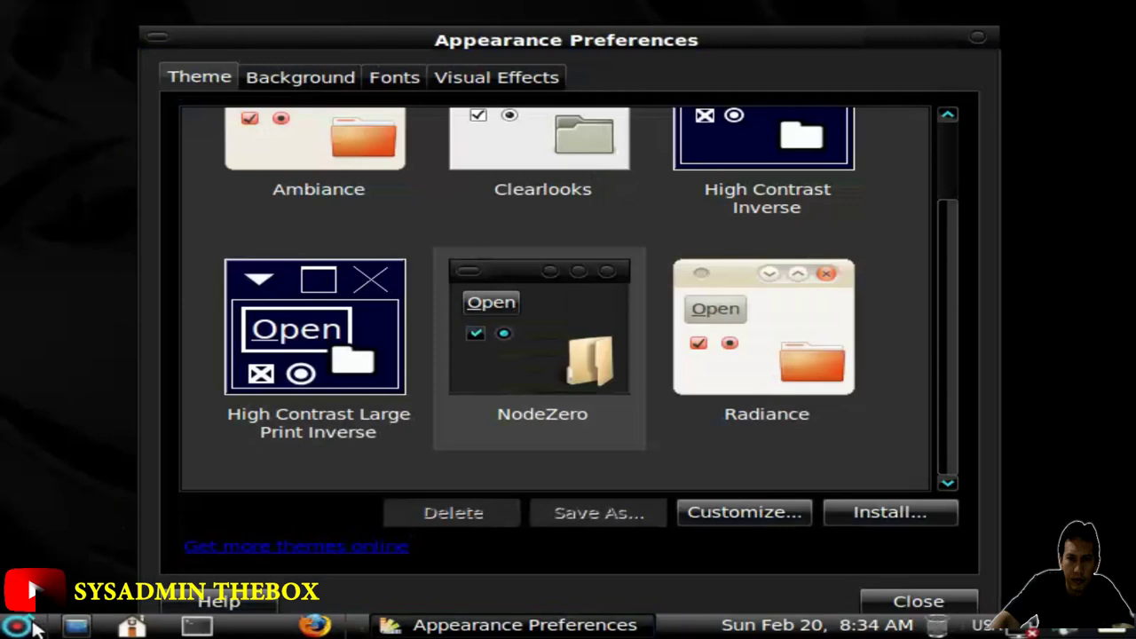
{"action": "left_click", "coordinate": [27, 626]}
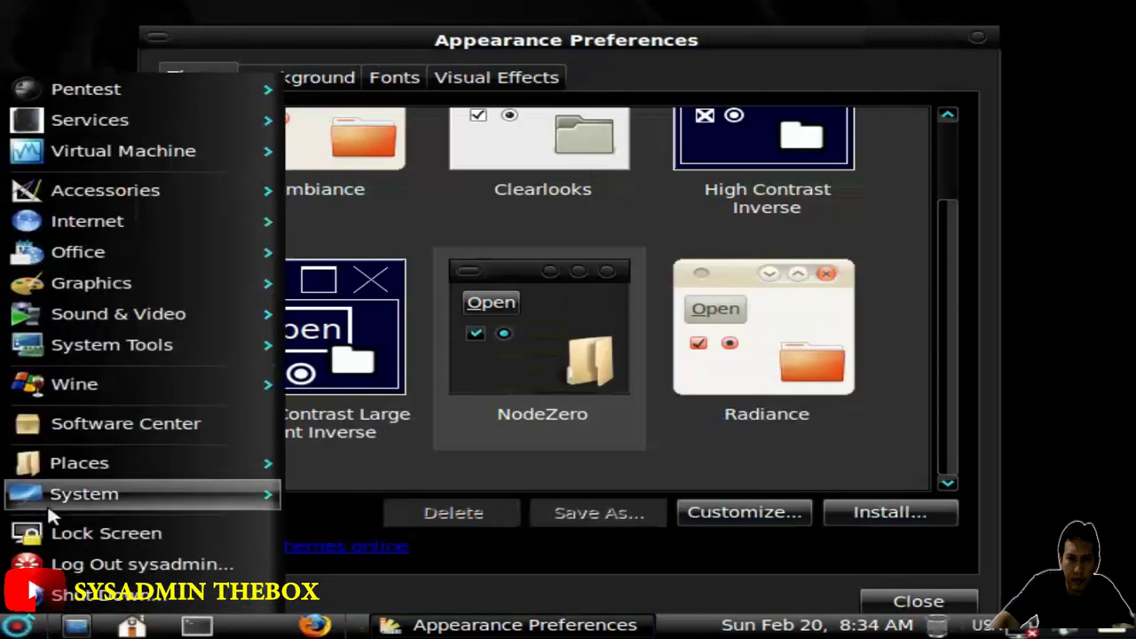
{"action": "mouse_move", "coordinate": [148, 94]}
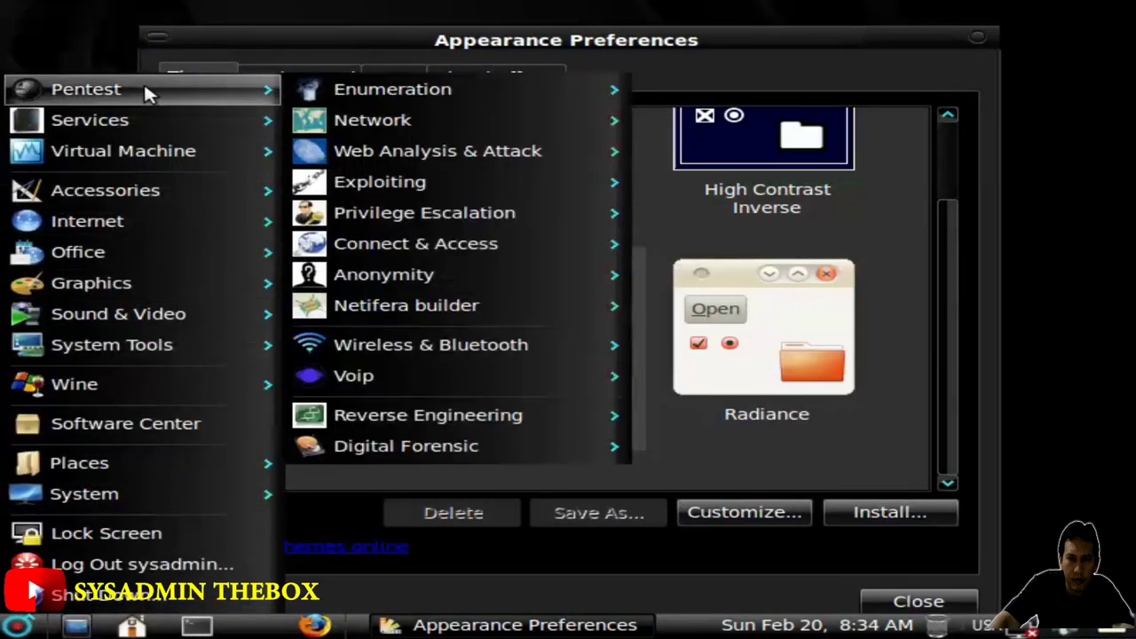
{"action": "left_click", "coordinate": [817, 325]}
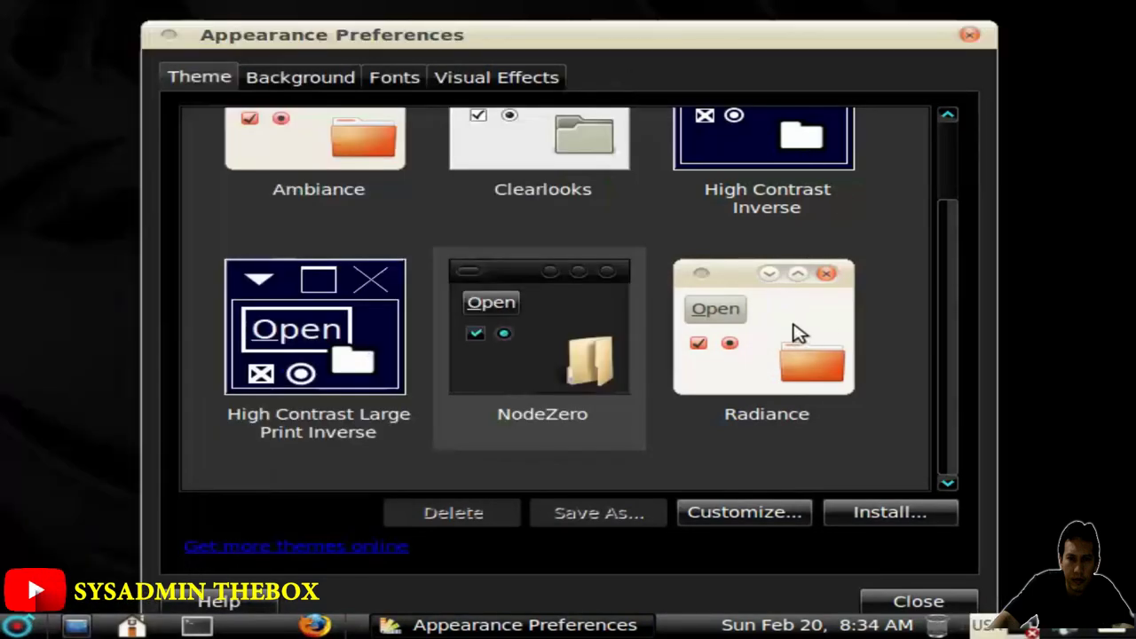
Step: Apply the Radiance theme and preview the Pentest enumeration categories in the main menu
{"action": "left_click", "coordinate": [786, 342]}
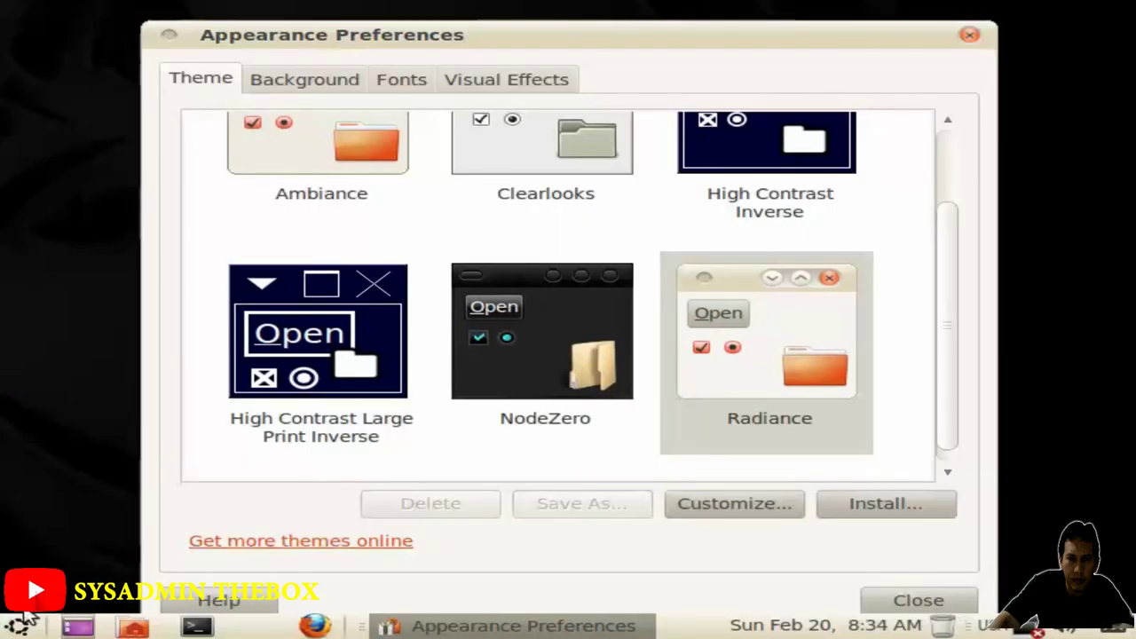
{"action": "left_click", "coordinate": [19, 625]}
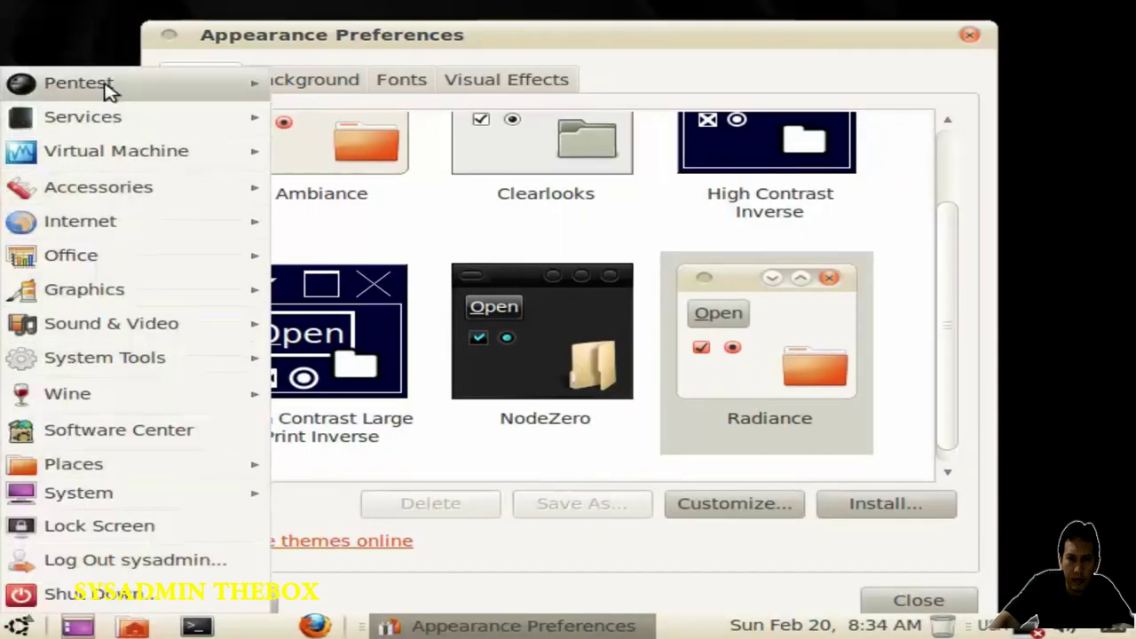
{"action": "mouse_move", "coordinate": [110, 87]}
{"action": "mouse_move", "coordinate": [417, 94]}
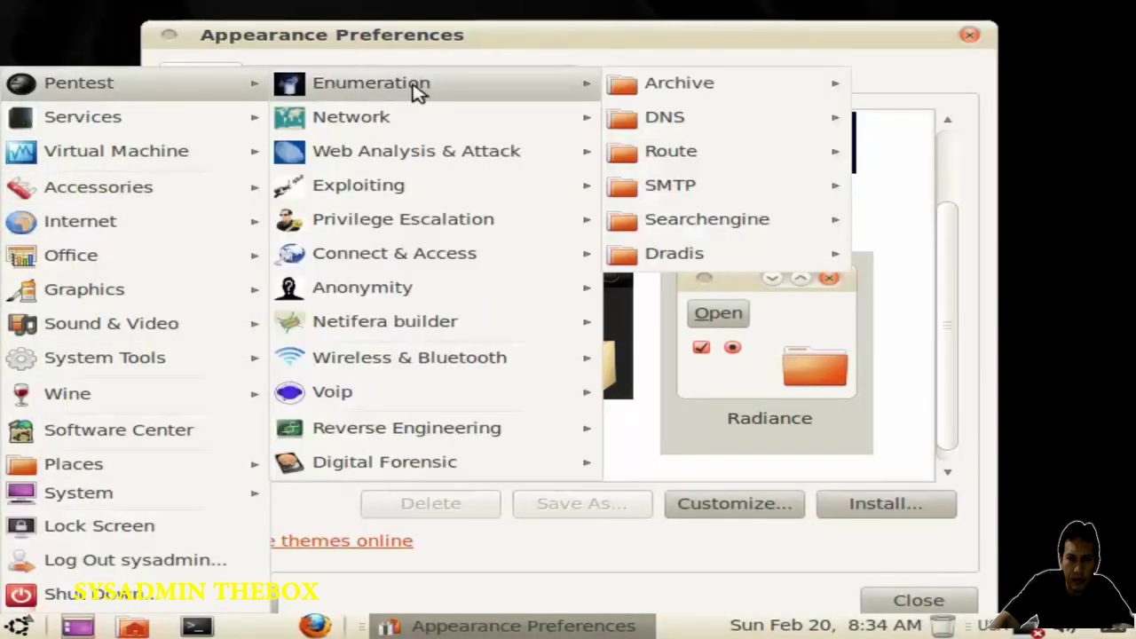
Step: Apply the Ambiance theme and preview the main menu with its Accessories entries
{"action": "left_click", "coordinate": [1063, 120]}
{"action": "scroll", "coordinate": [957, 173], "scroll_direction": "up", "scroll_amount": 2}
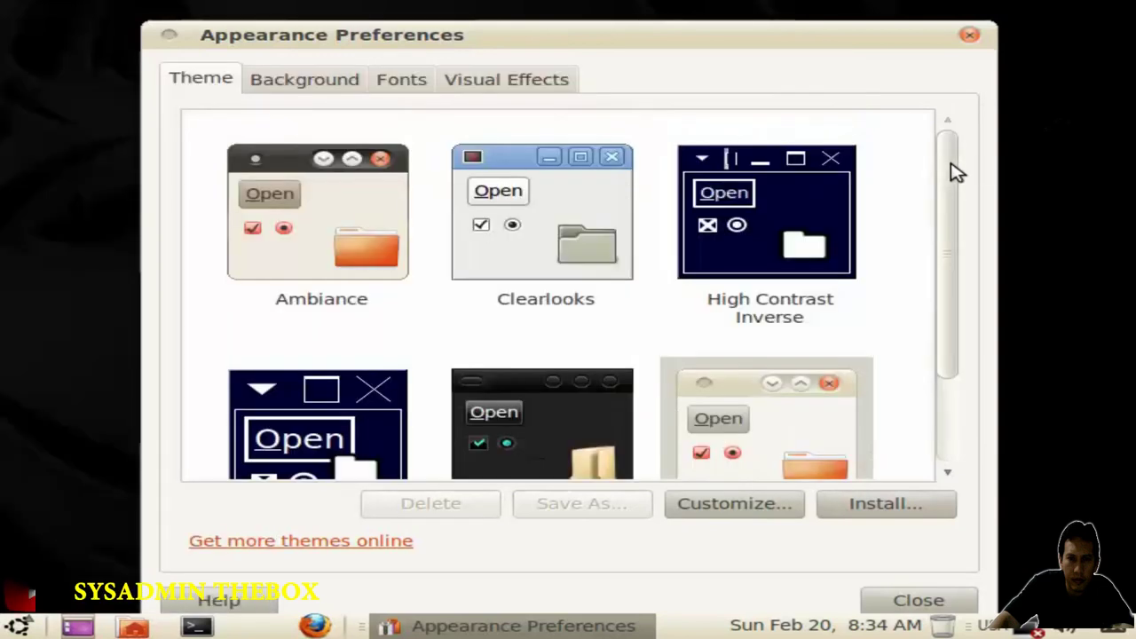
{"action": "left_click_drag", "start_coordinate": [952, 165], "coordinate": [950, 183]}
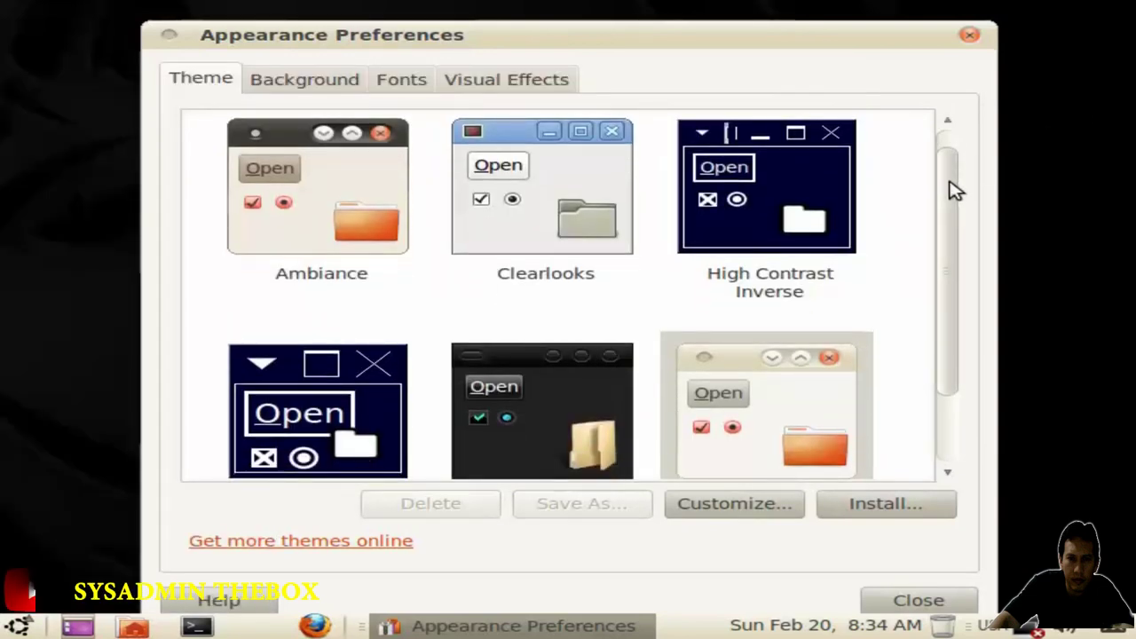
{"action": "scroll", "coordinate": [254, 199], "scroll_direction": "up", "scroll_amount": 1}
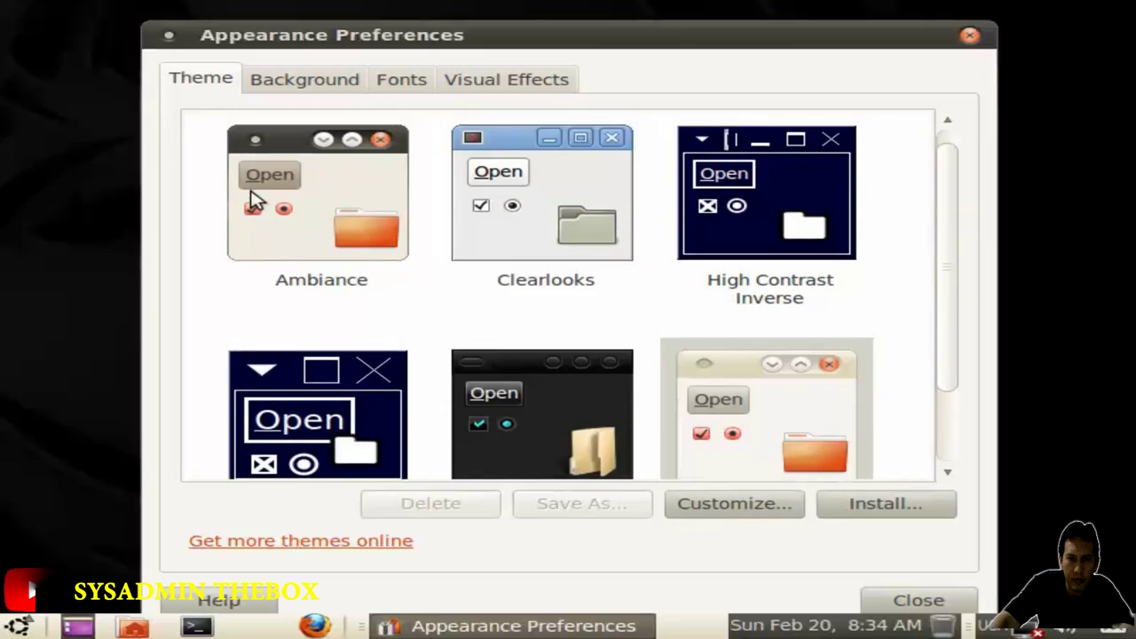
{"action": "left_click", "coordinate": [224, 293]}
{"action": "left_click", "coordinate": [22, 626]}
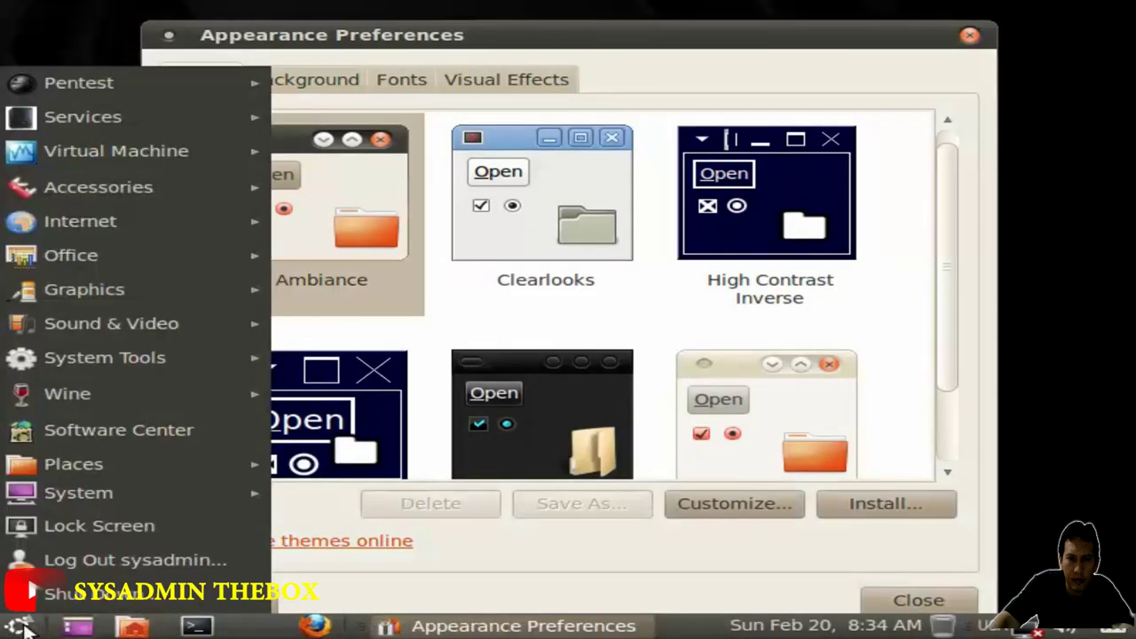
{"action": "mouse_move", "coordinate": [210, 193]}
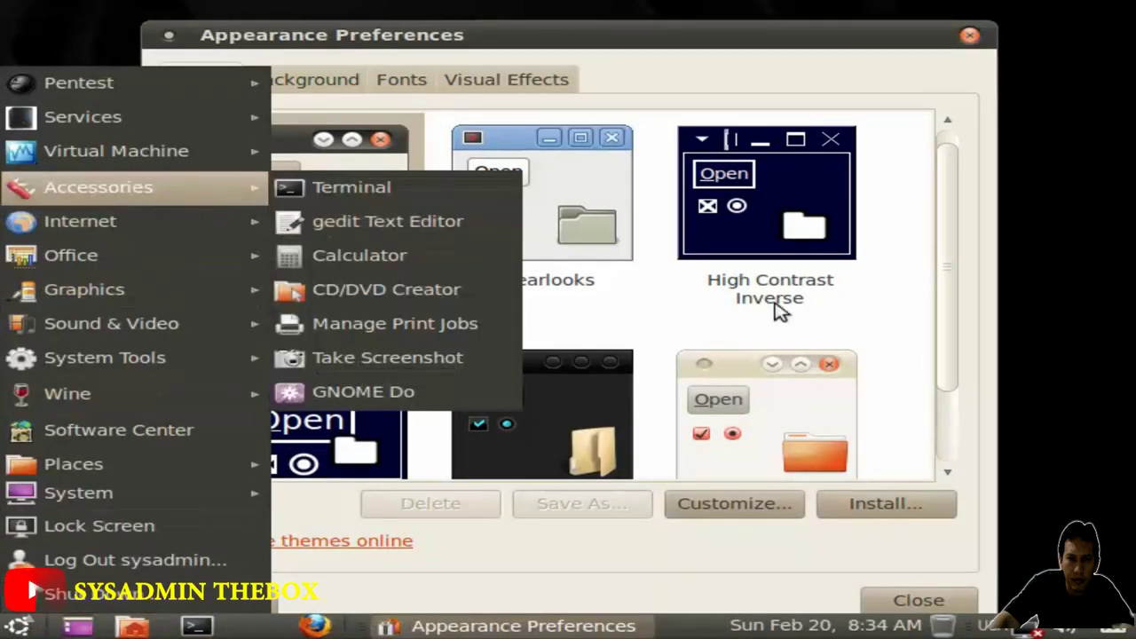
Step: Set the theme back to Radiance and preview the main menu
{"action": "left_click", "coordinate": [782, 394]}
{"action": "scroll", "coordinate": [777, 398], "scroll_direction": "down", "scroll_amount": 2}
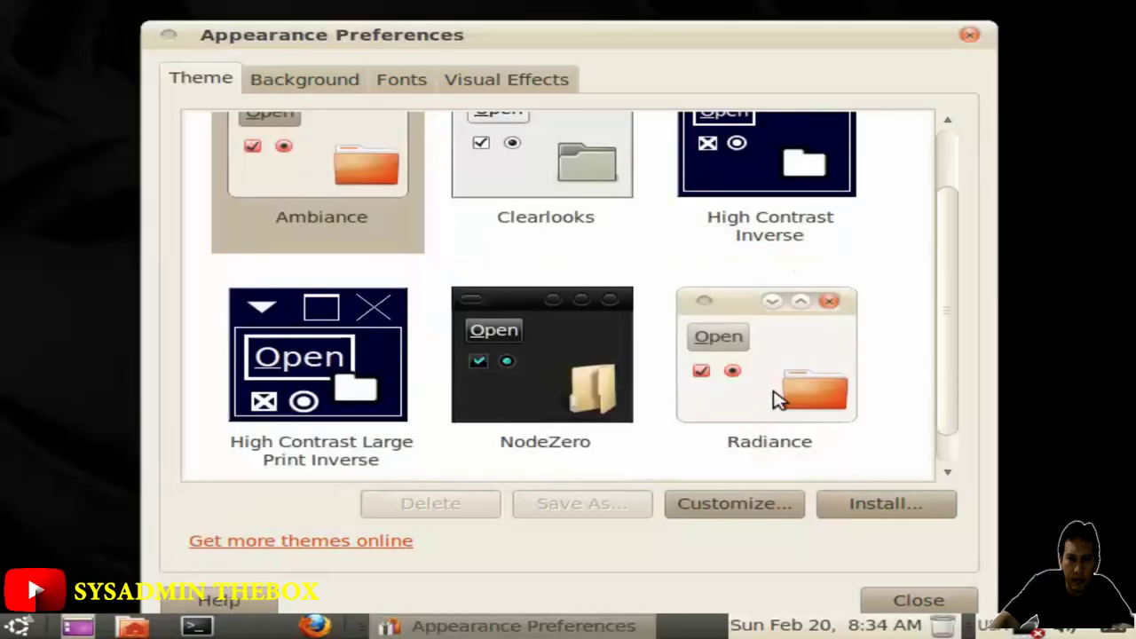
{"action": "left_click", "coordinate": [777, 400]}
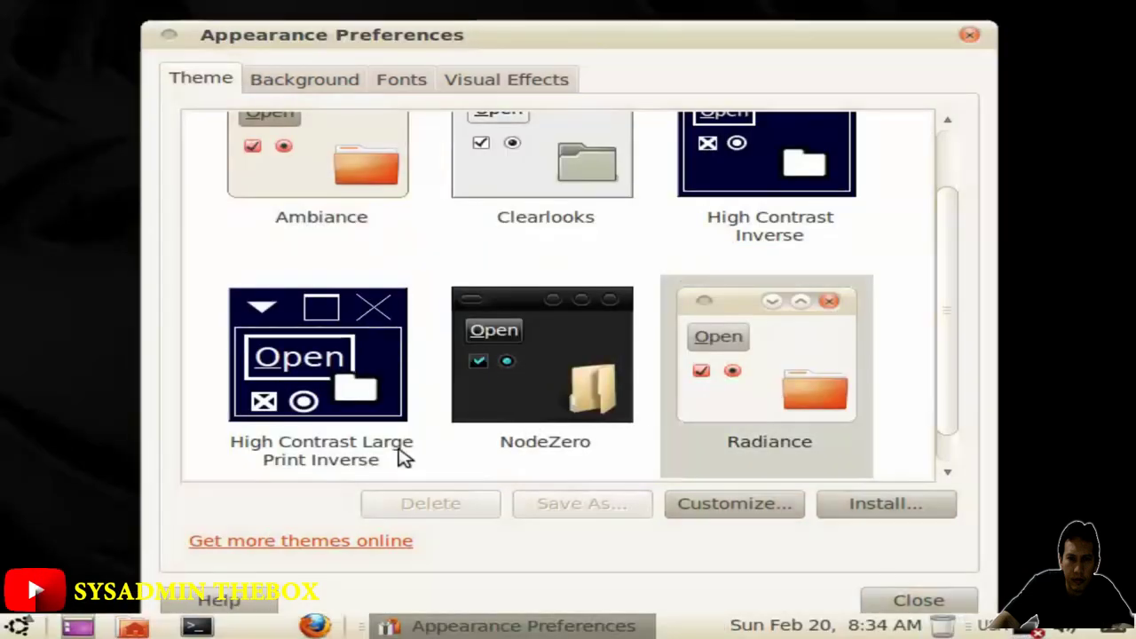
{"action": "left_click", "coordinate": [19, 626]}
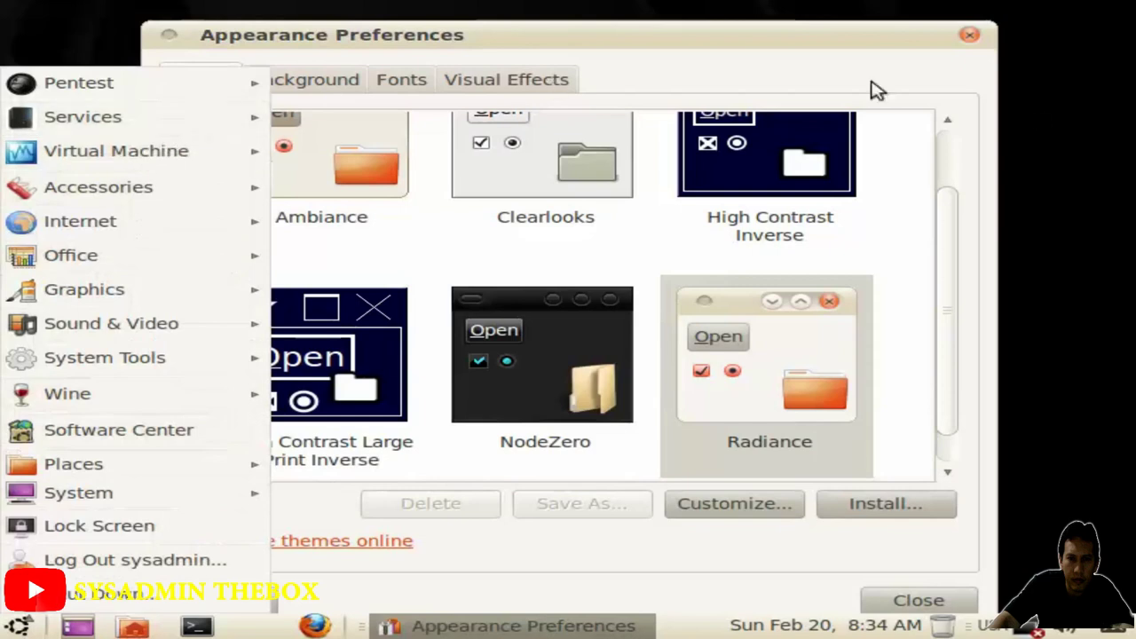
{"action": "left_click", "coordinate": [1091, 198]}
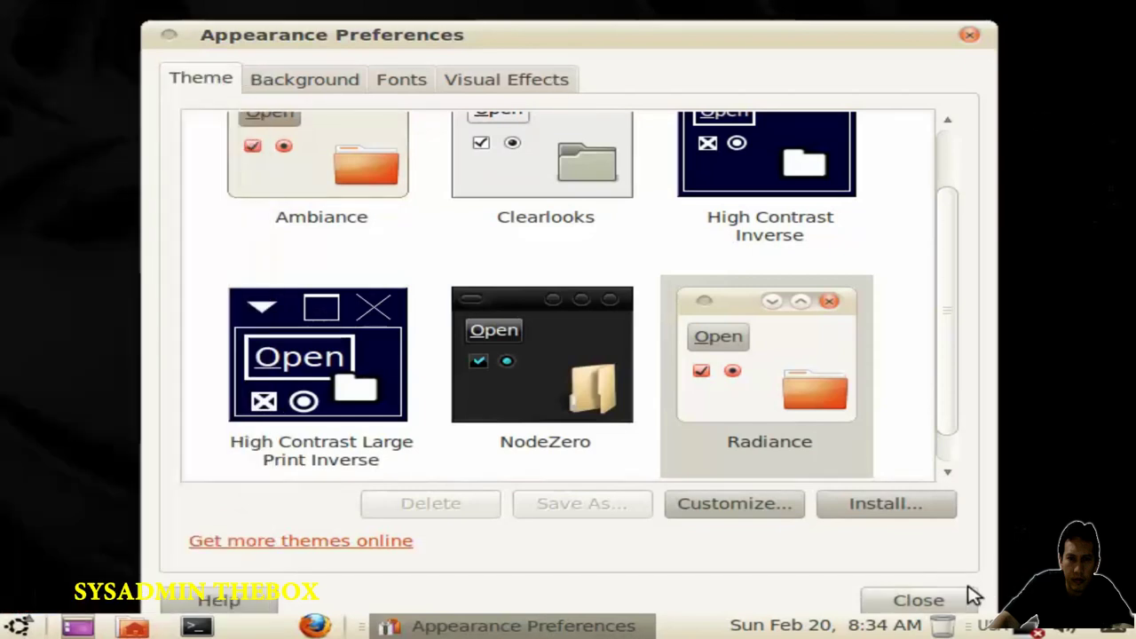
Step: Review the Fonts and Visual Effects settings, then close Appearance Preferences
{"action": "left_click", "coordinate": [385, 84]}
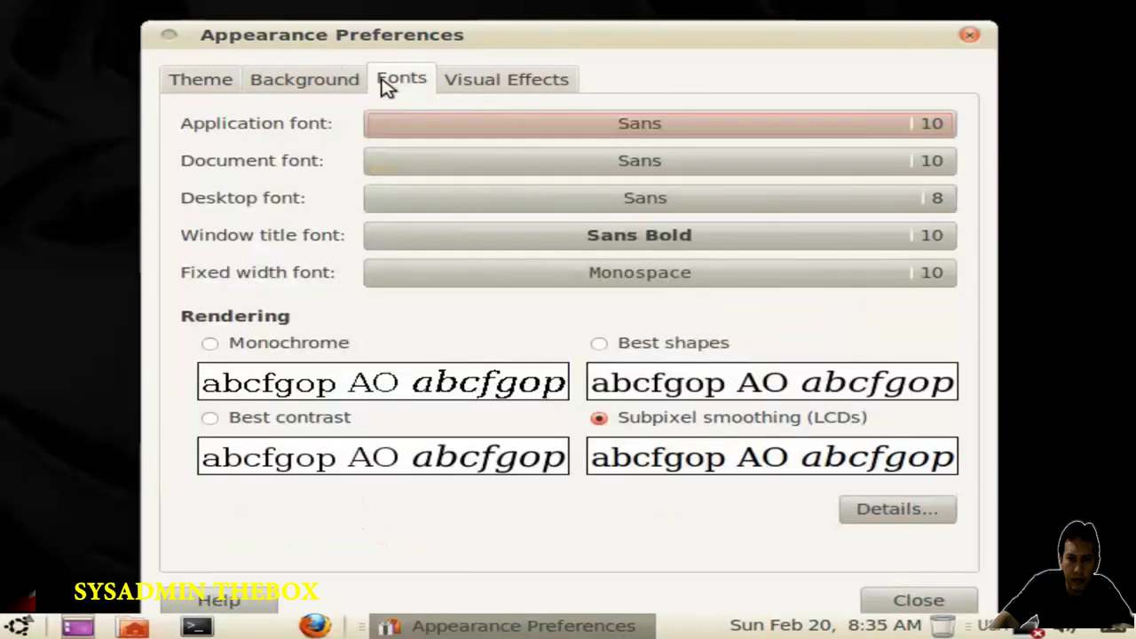
{"action": "left_click", "coordinate": [462, 84]}
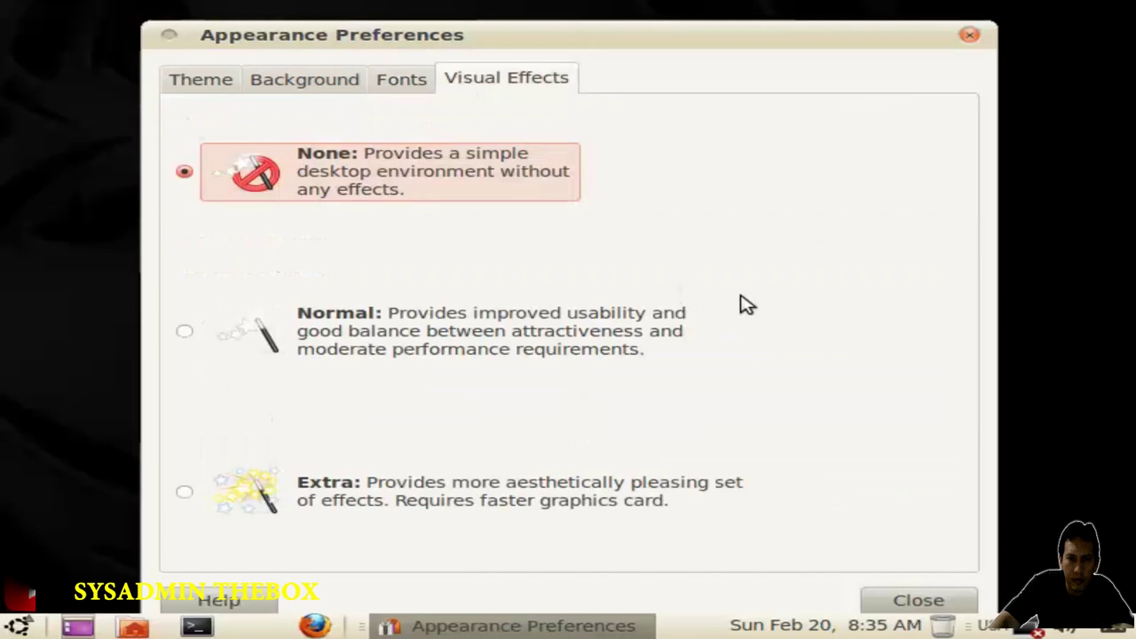
{"action": "left_click", "coordinate": [888, 602]}
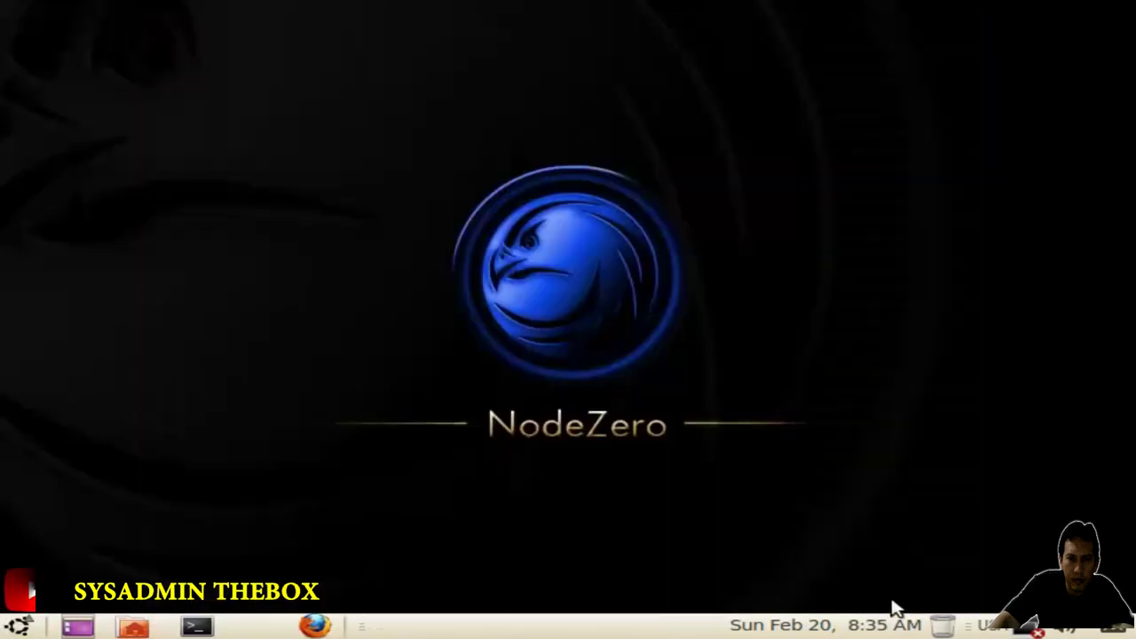
Step: Examine the Preferences and Administration entries under System in the main menu
{"action": "left_click", "coordinate": [19, 626]}
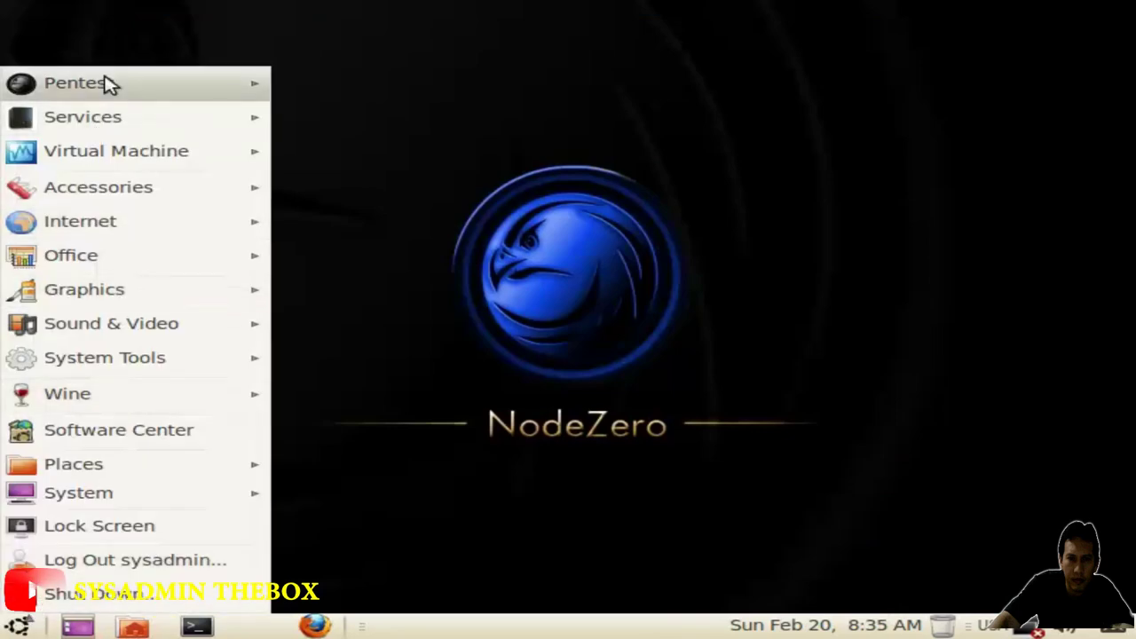
{"action": "mouse_move", "coordinate": [111, 82]}
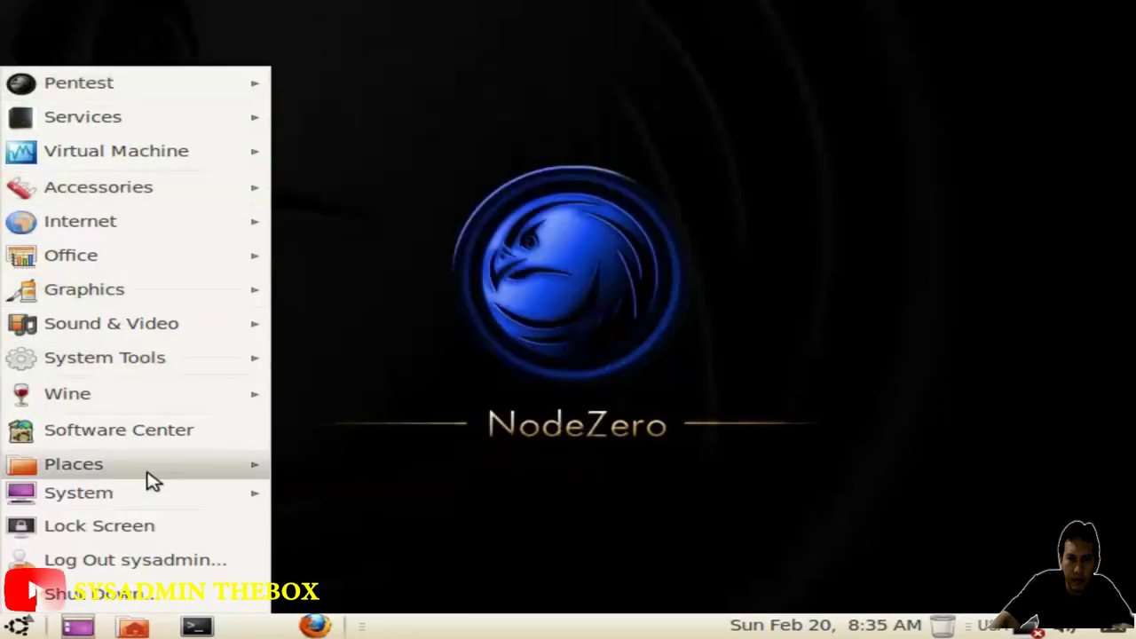
{"action": "mouse_move", "coordinate": [156, 502]}
{"action": "mouse_move", "coordinate": [382, 506]}
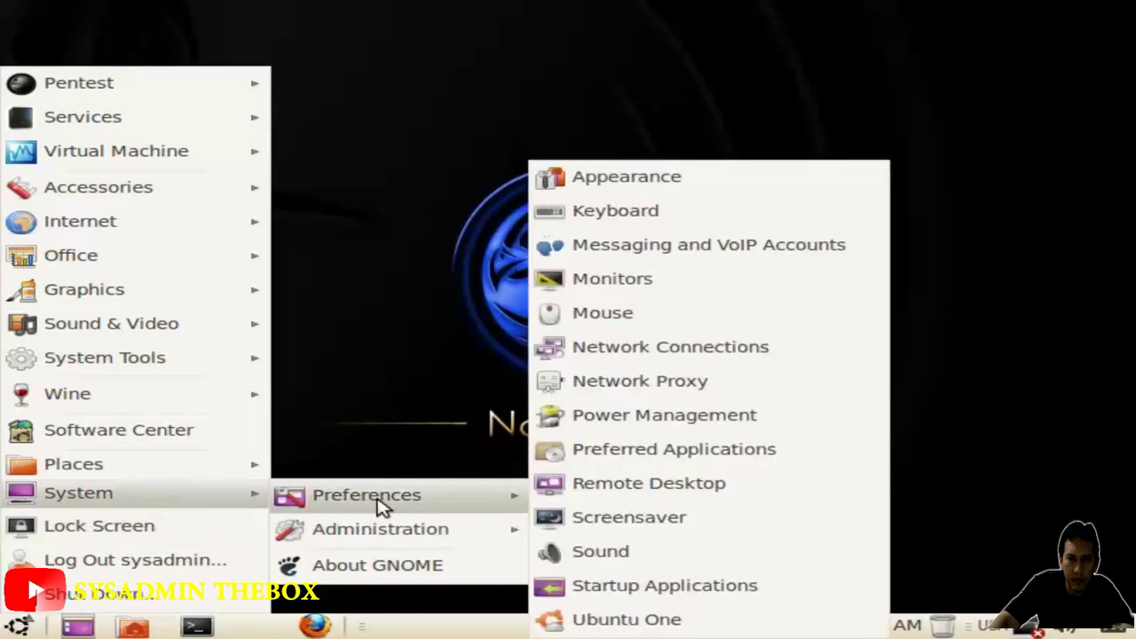
{"action": "mouse_move", "coordinate": [380, 526]}
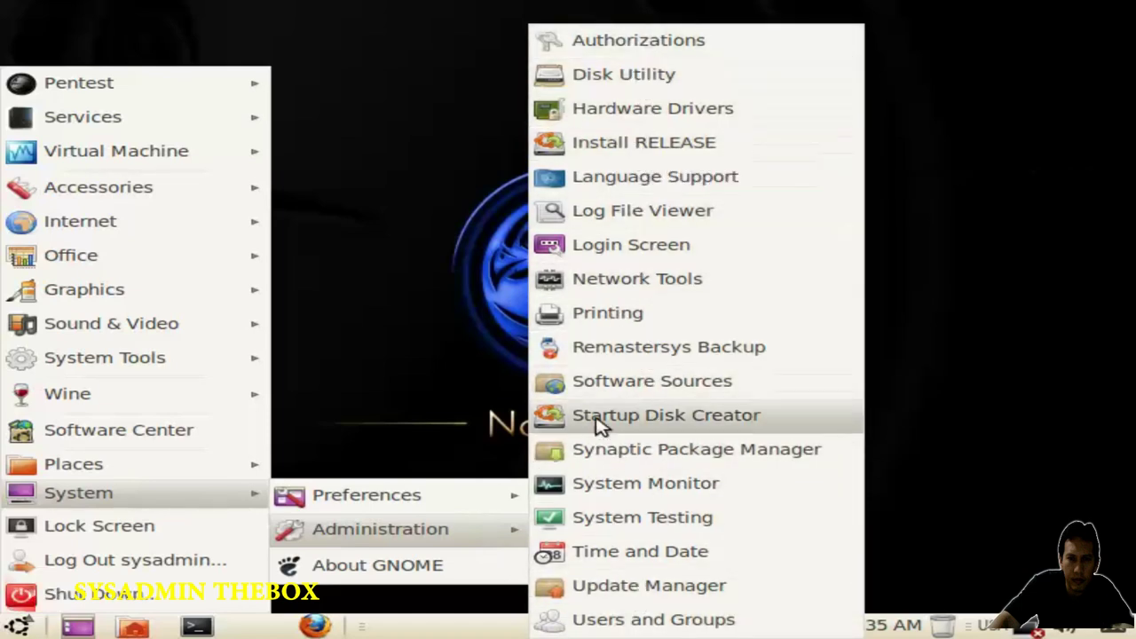
{"action": "mouse_move", "coordinate": [469, 495]}
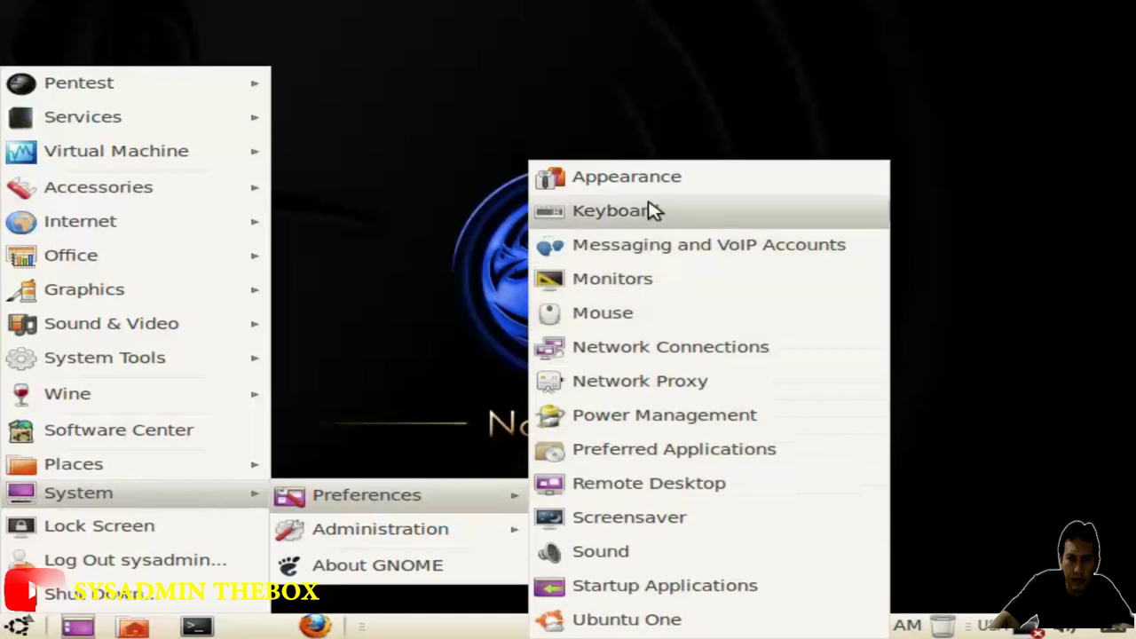
Step: Examine the main menu categories from Places up through Wine, System Tools, Graphics and Virtual Machine to Services
{"action": "mouse_move", "coordinate": [134, 471]}
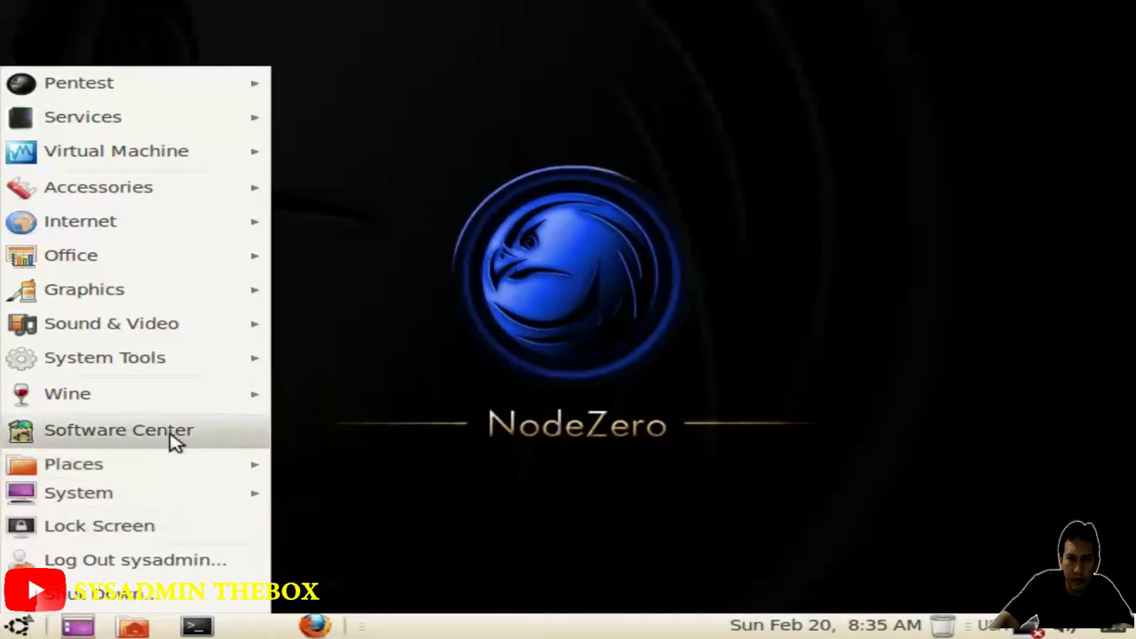
{"action": "mouse_move", "coordinate": [182, 393]}
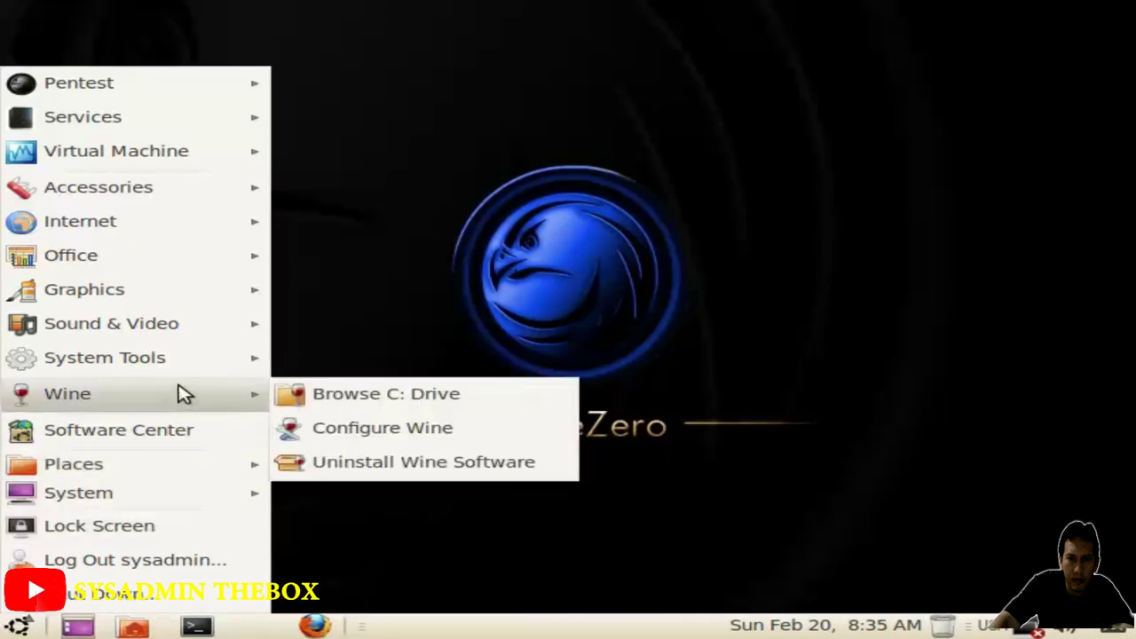
{"action": "mouse_move", "coordinate": [182, 363]}
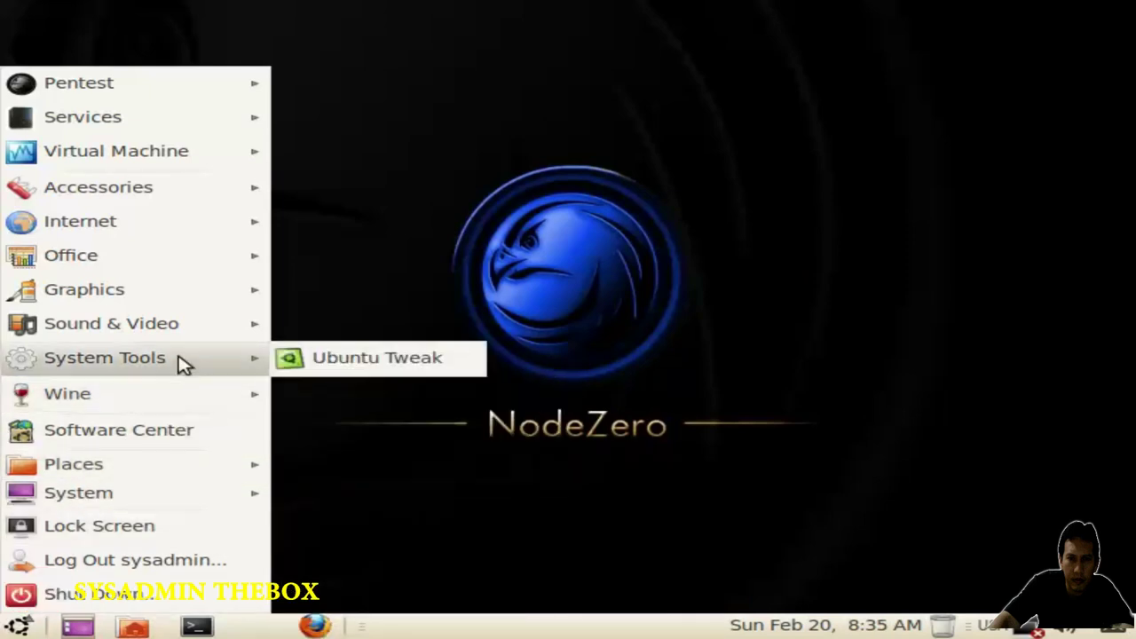
{"action": "mouse_move", "coordinate": [175, 327]}
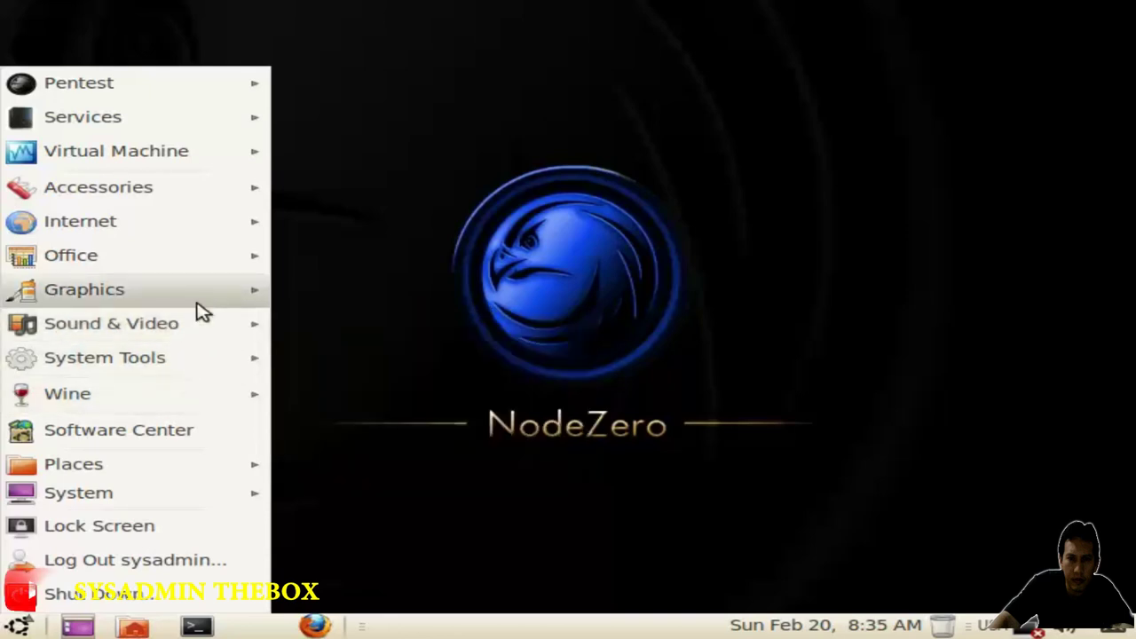
{"action": "mouse_move", "coordinate": [197, 306]}
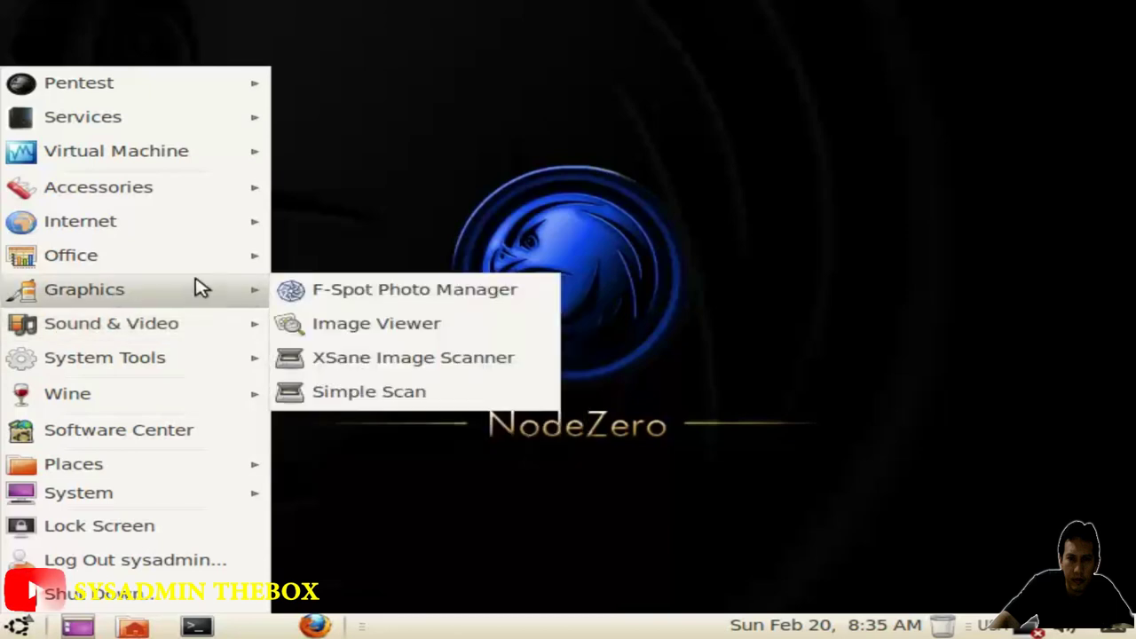
{"action": "mouse_move", "coordinate": [184, 263]}
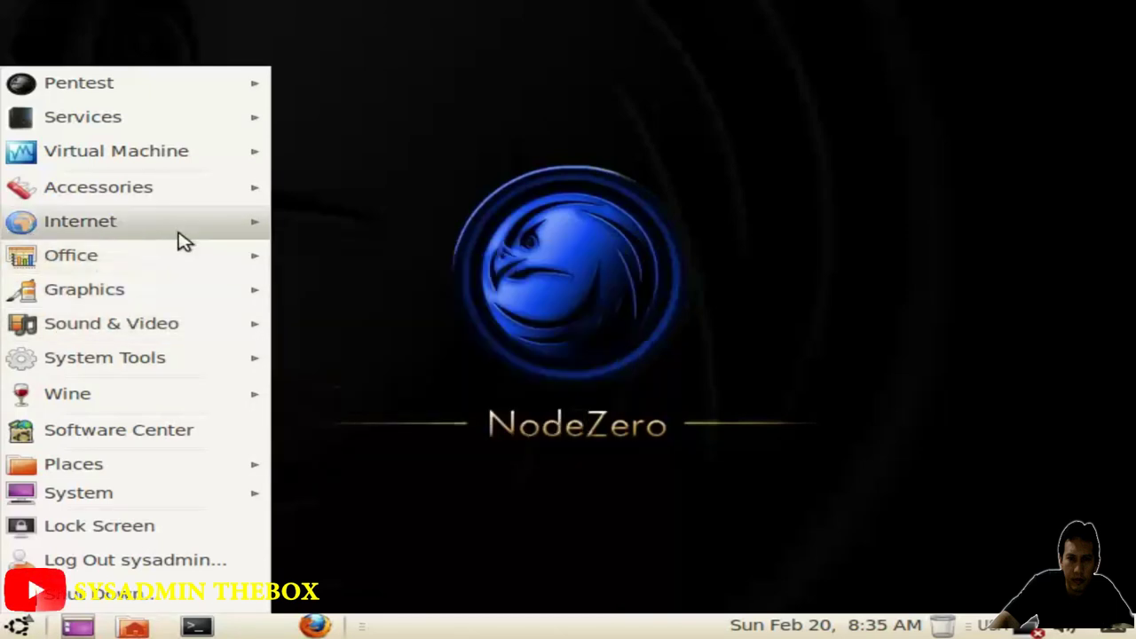
{"action": "mouse_move", "coordinate": [183, 236]}
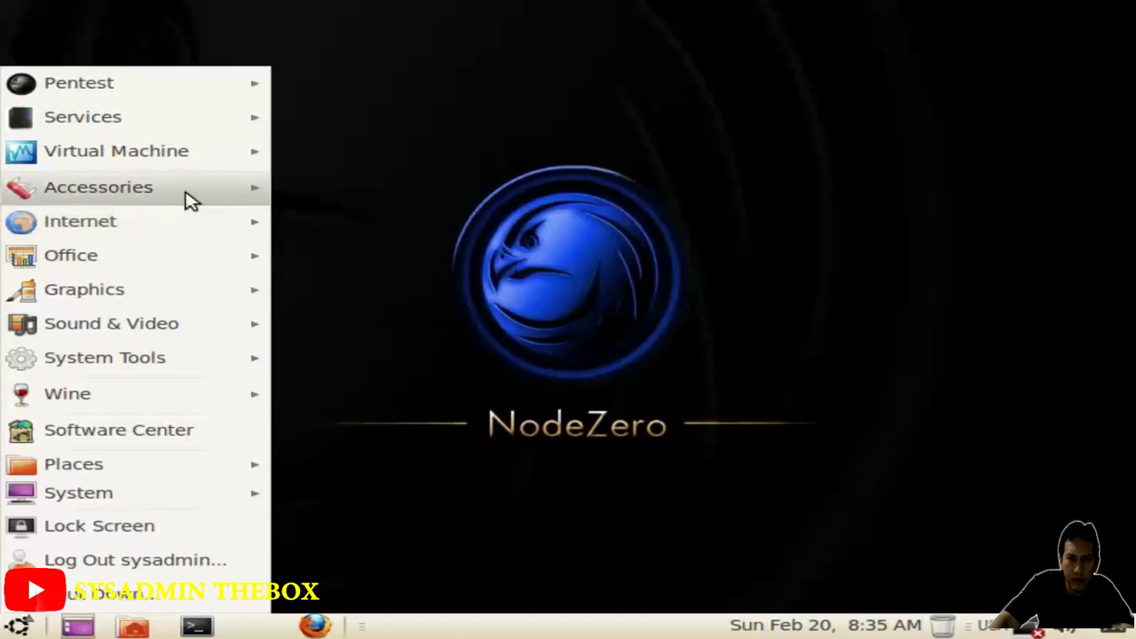
{"action": "mouse_move", "coordinate": [191, 197]}
{"action": "mouse_move", "coordinate": [191, 160]}
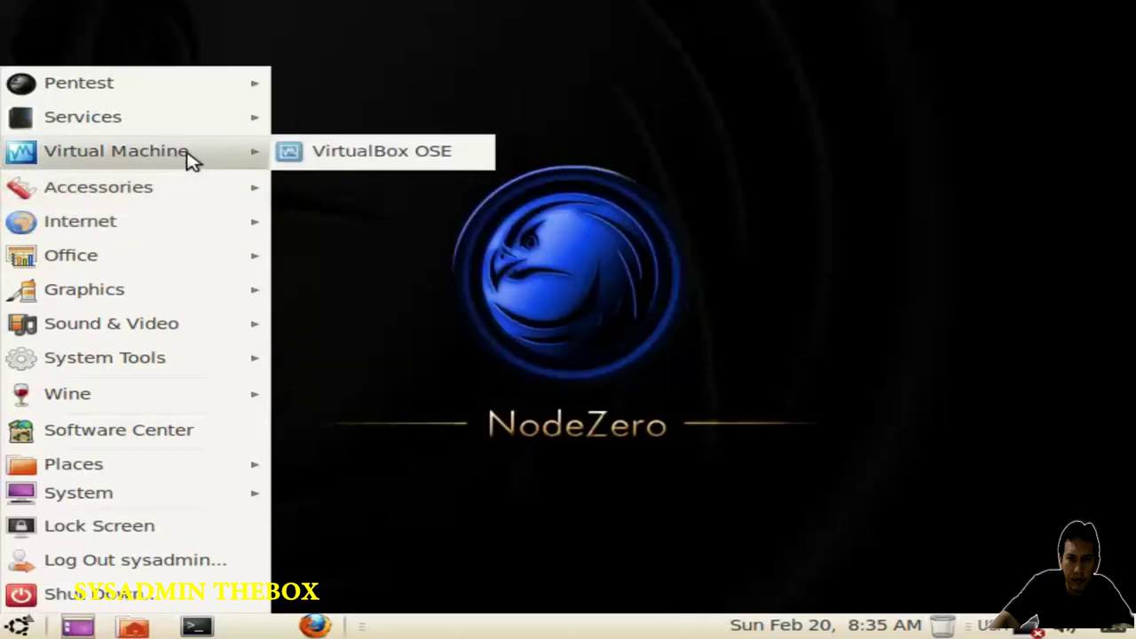
{"action": "mouse_move", "coordinate": [185, 134]}
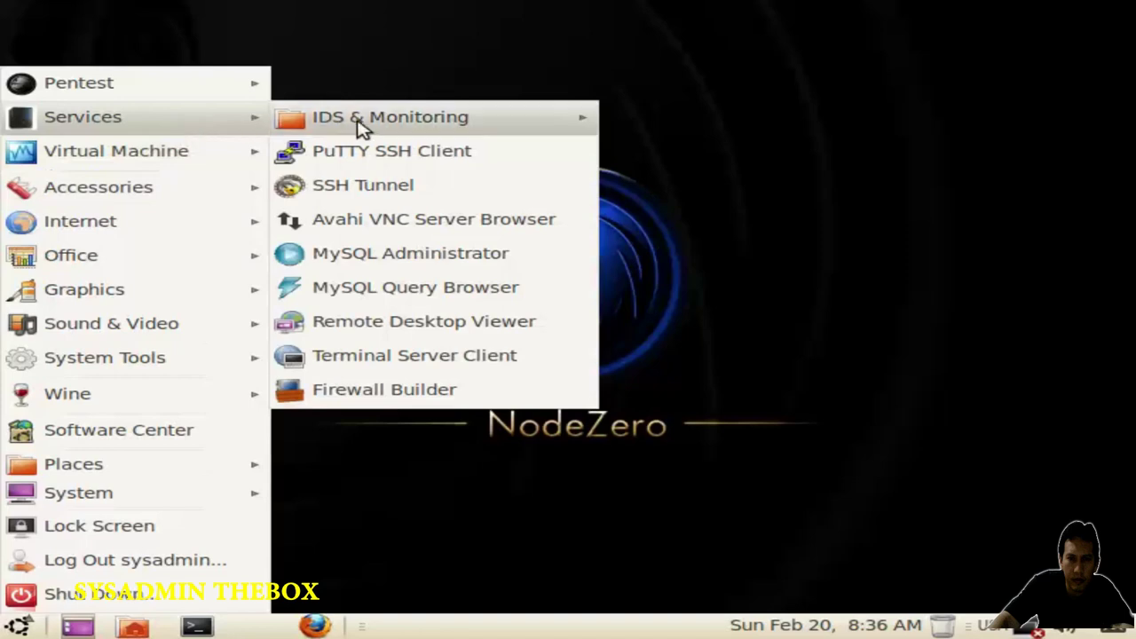
{"action": "mouse_move", "coordinate": [393, 126]}
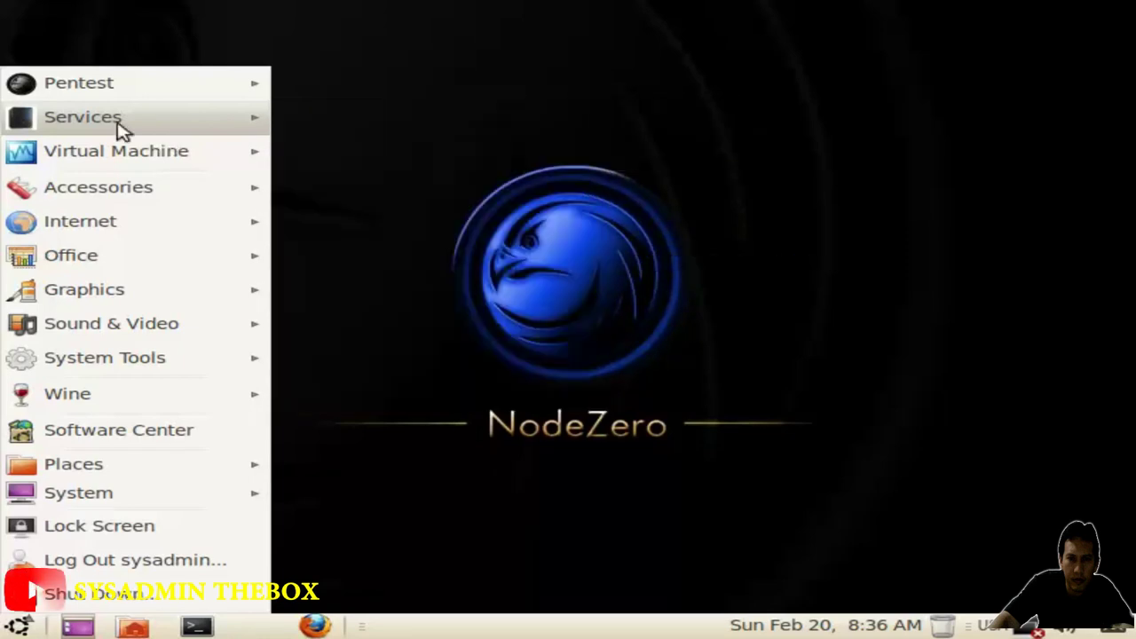
Step: Examine the Enumeration tools under Pentest, going through Archive, DNS, Route, SMTP, Searchengine and Dradis
{"action": "mouse_move", "coordinate": [96, 89]}
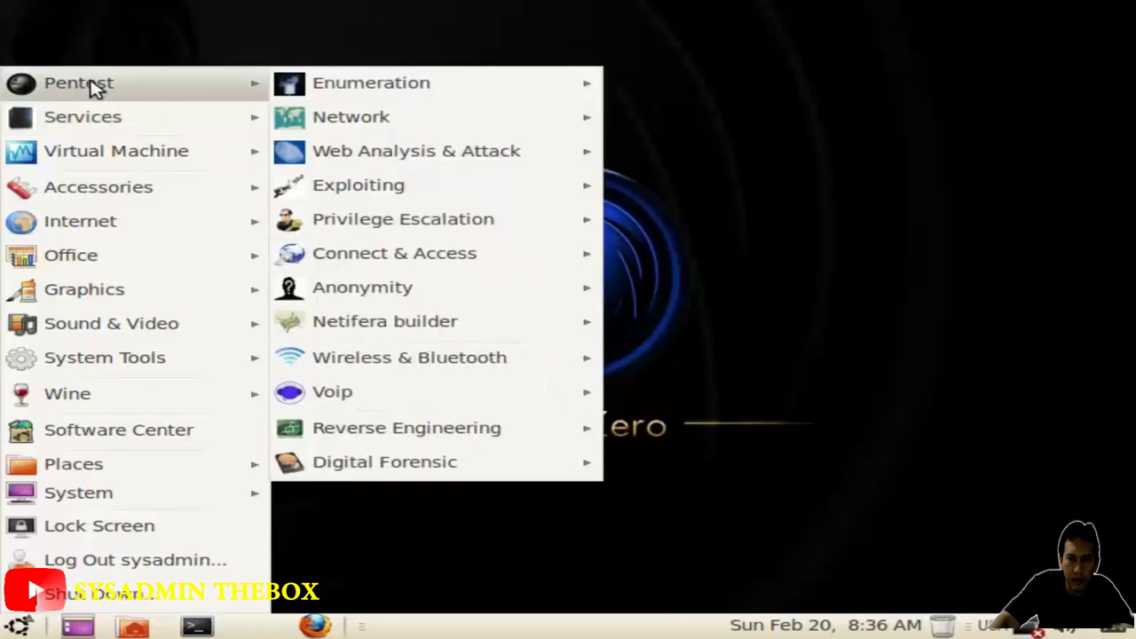
{"action": "mouse_move", "coordinate": [375, 94]}
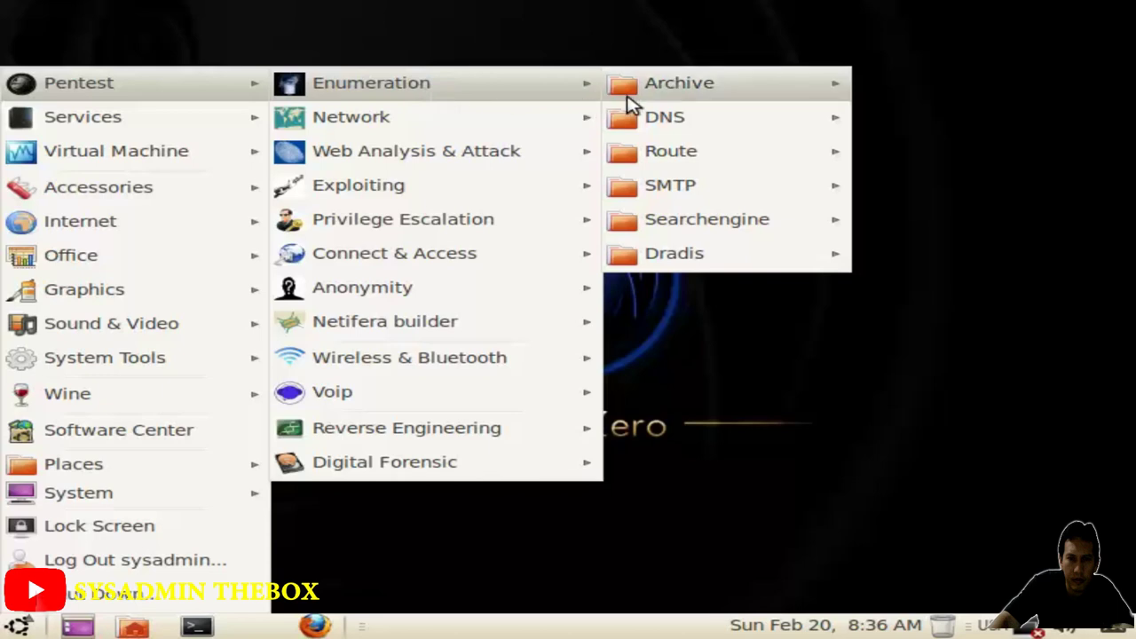
{"action": "mouse_move", "coordinate": [632, 100]}
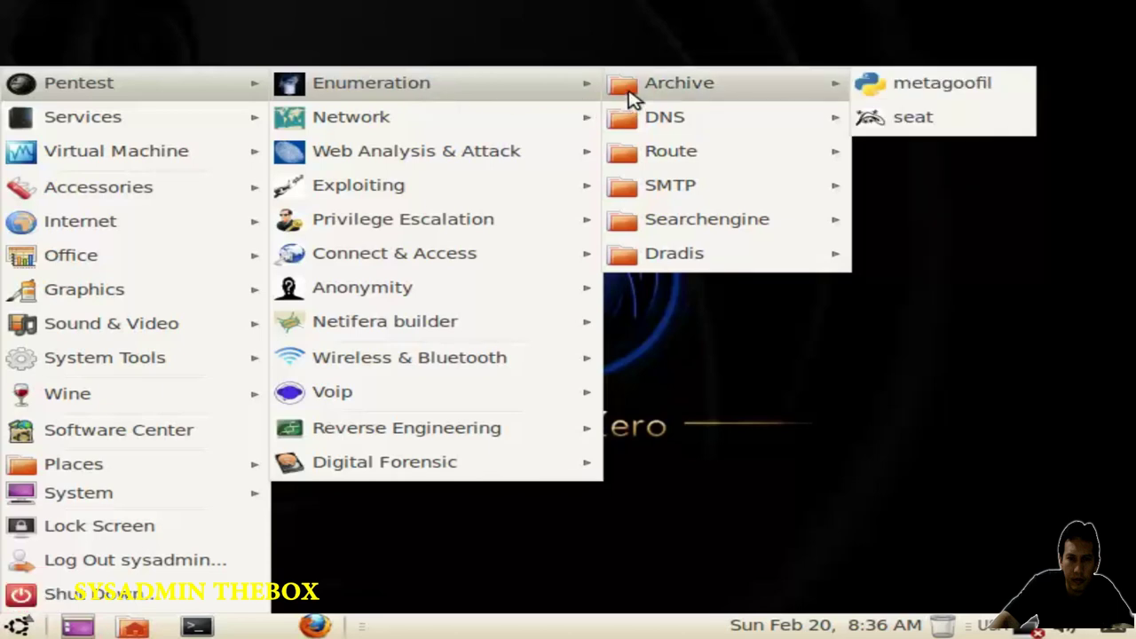
{"action": "mouse_move", "coordinate": [660, 123]}
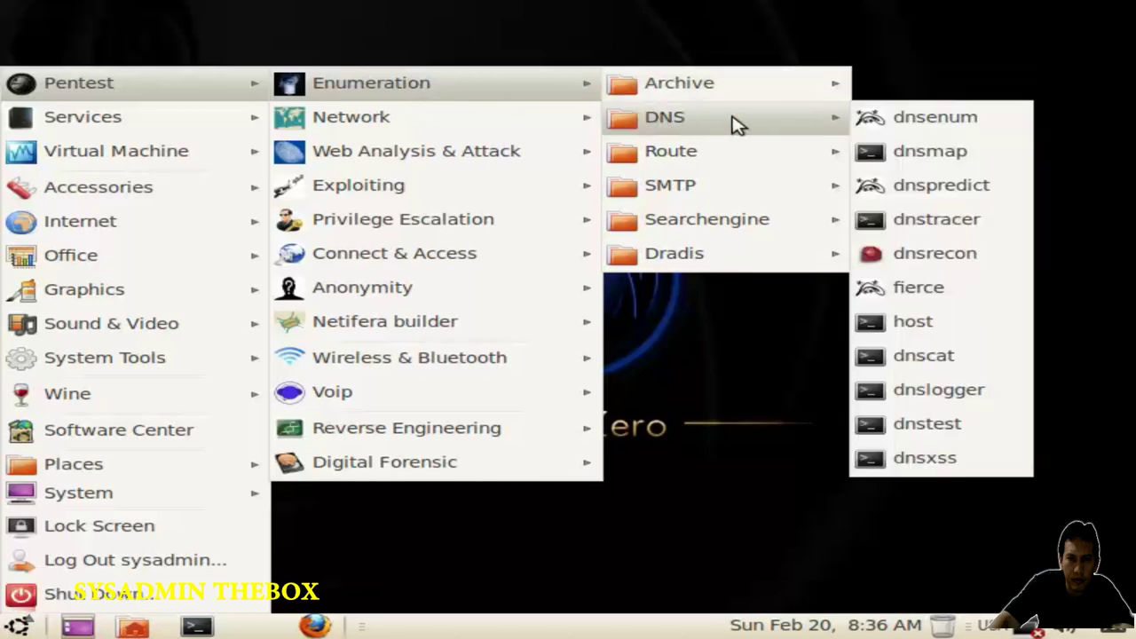
{"action": "mouse_move", "coordinate": [838, 94]}
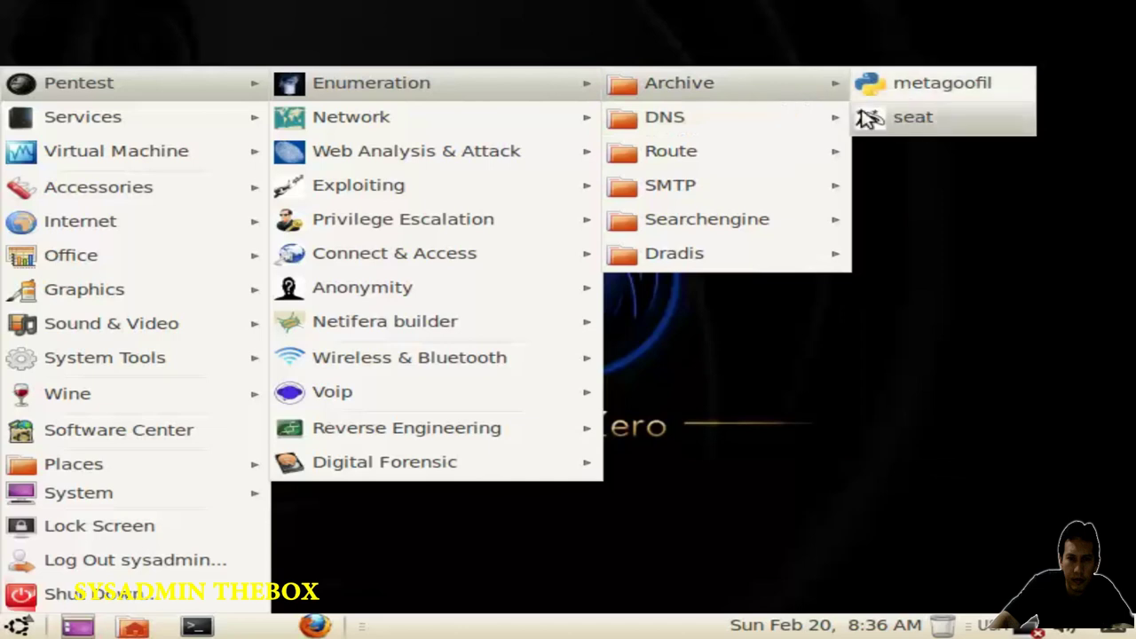
{"action": "mouse_move", "coordinate": [832, 122]}
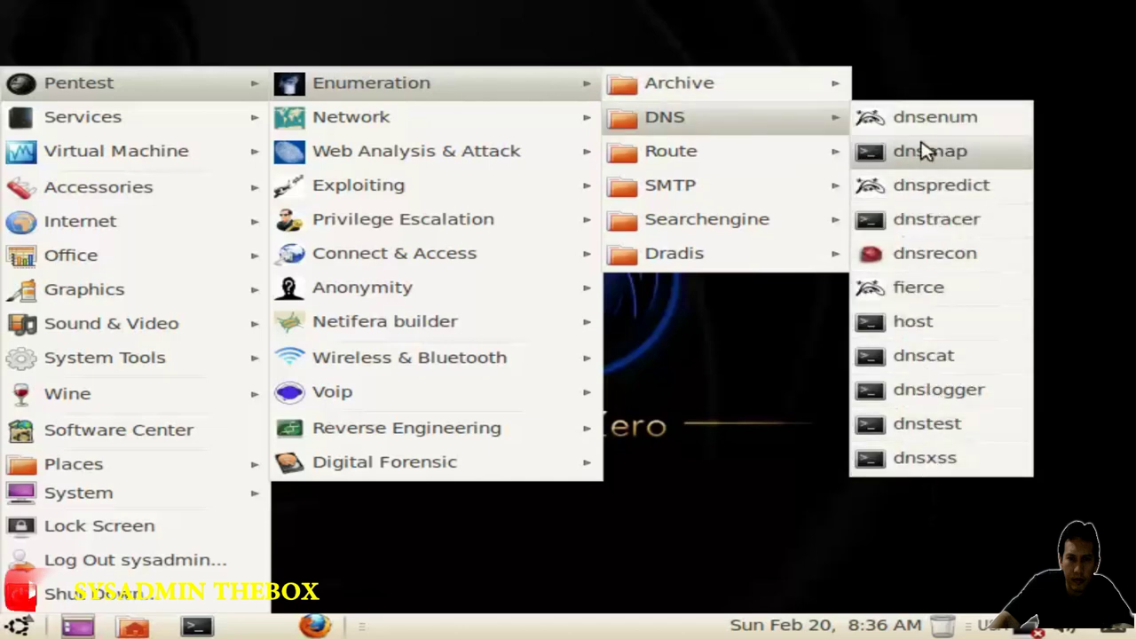
{"action": "mouse_move", "coordinate": [762, 158]}
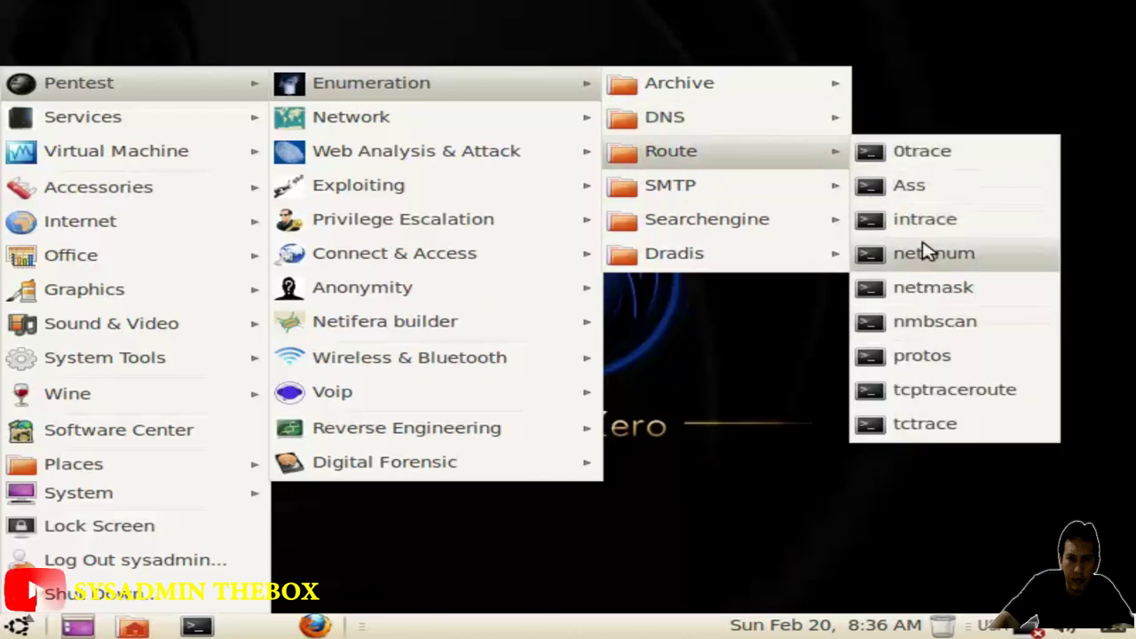
{"action": "mouse_move", "coordinate": [770, 200]}
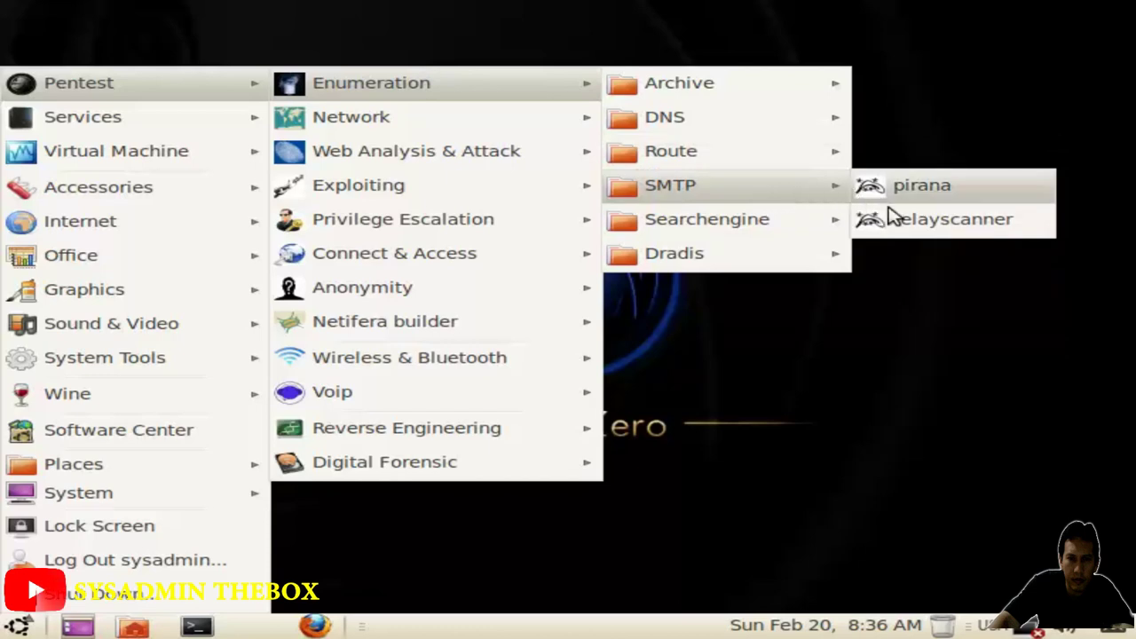
{"action": "mouse_move", "coordinate": [781, 222]}
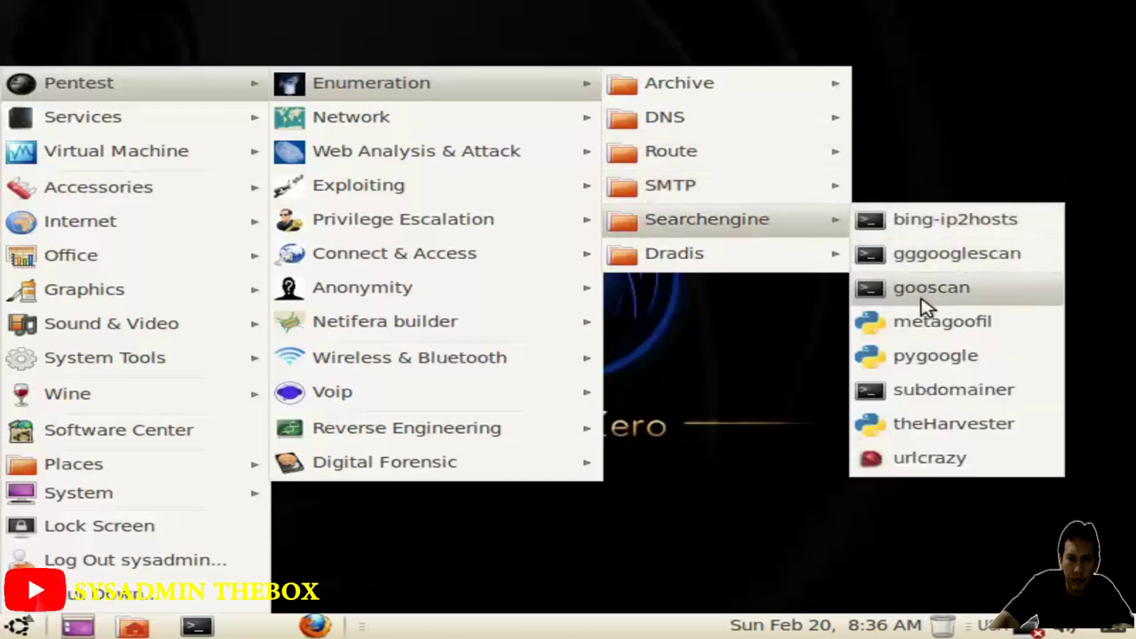
{"action": "mouse_move", "coordinate": [811, 258]}
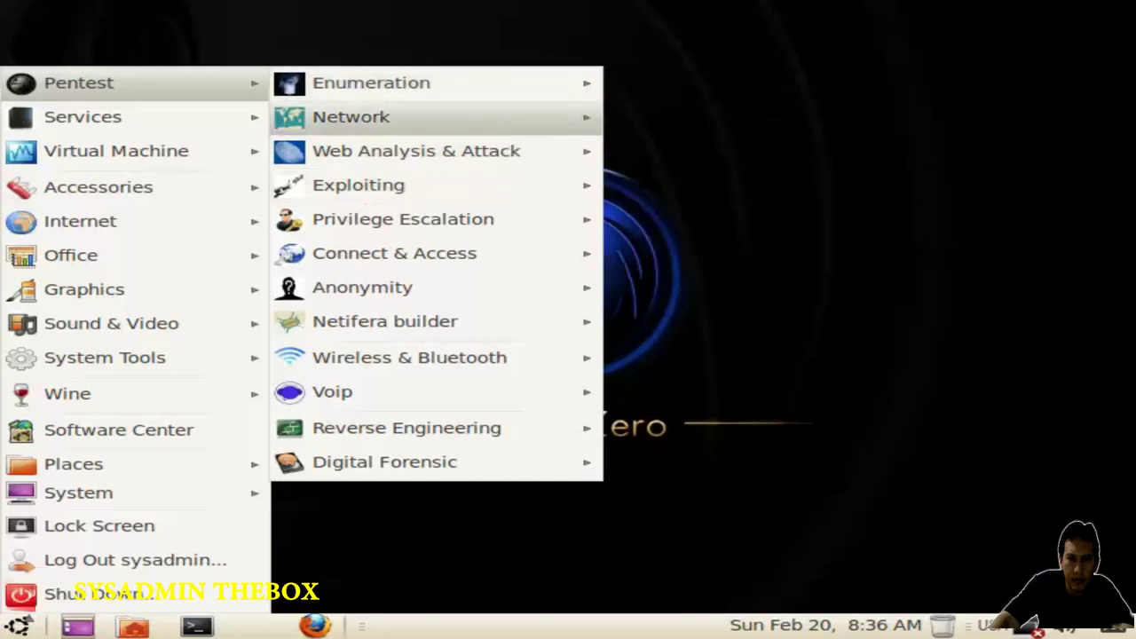
Step: Examine the Pentest Network tools for live hosts, OS fingerprinting, port scanning and service fingerprinting, including the complemento entries
{"action": "mouse_move", "coordinate": [484, 119]}
{"action": "mouse_move", "coordinate": [763, 121]}
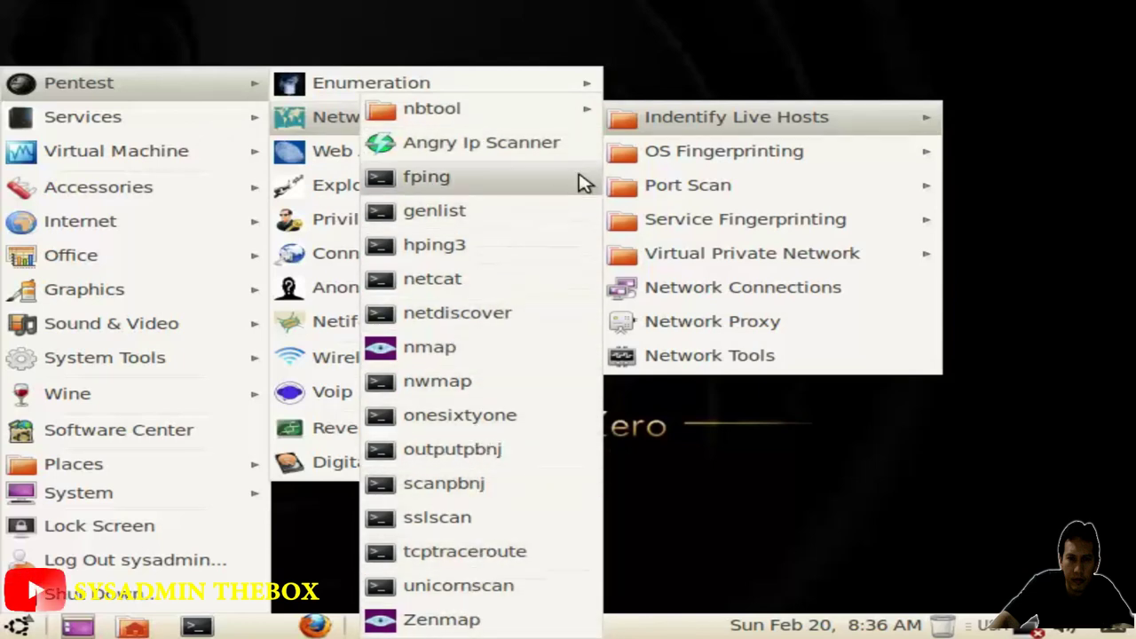
{"action": "mouse_move", "coordinate": [662, 167]}
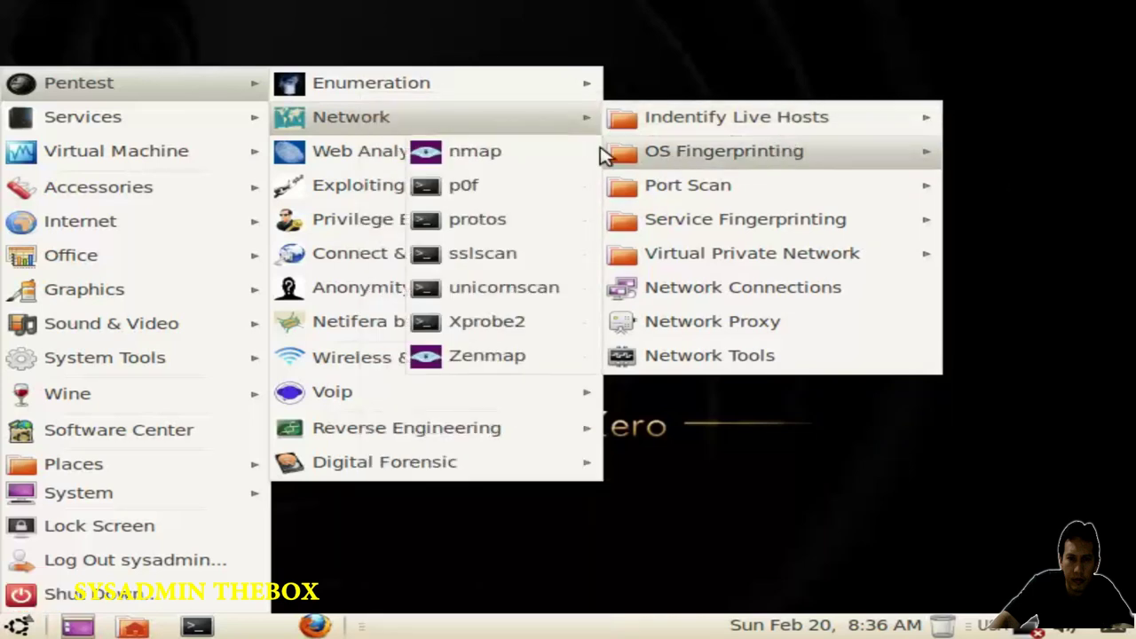
{"action": "mouse_move", "coordinate": [680, 142]}
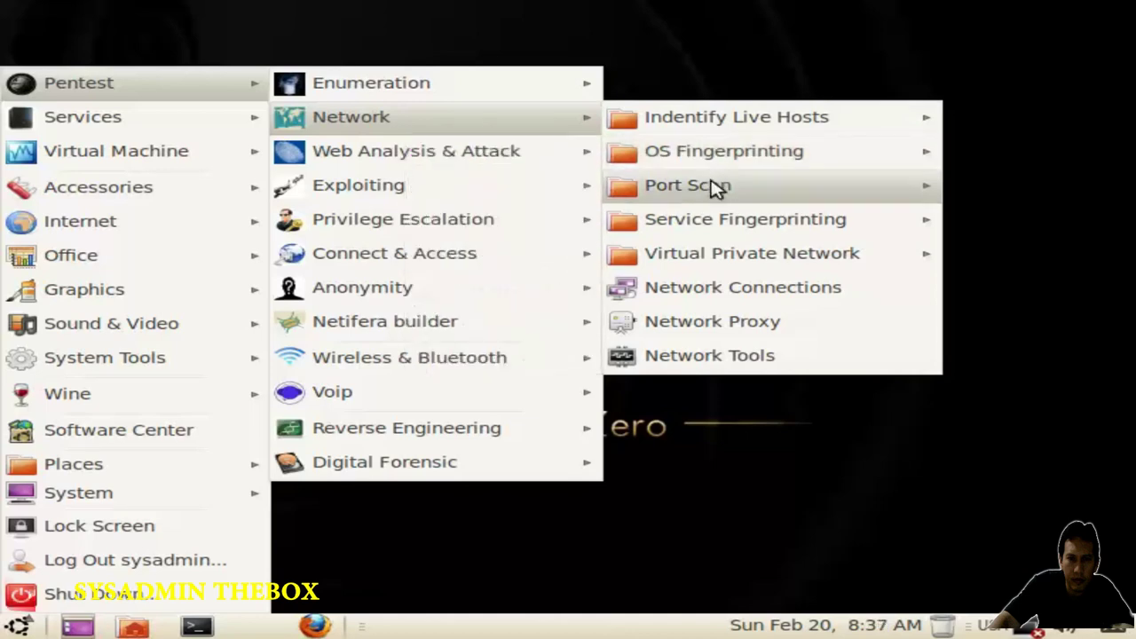
{"action": "mouse_move", "coordinate": [711, 186]}
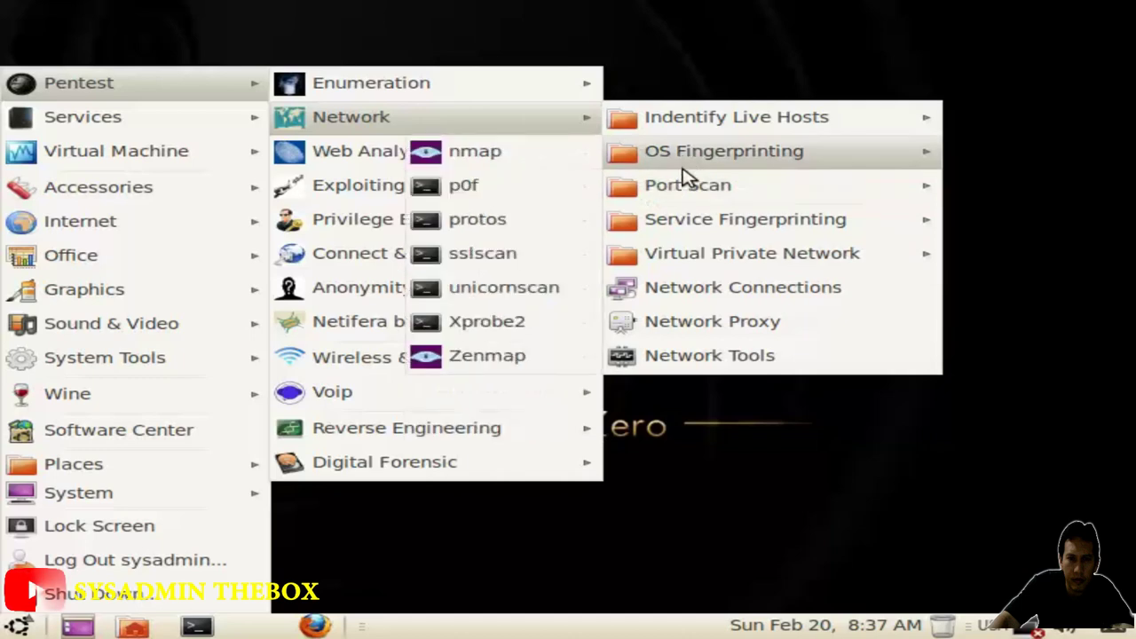
{"action": "mouse_move", "coordinate": [700, 218]}
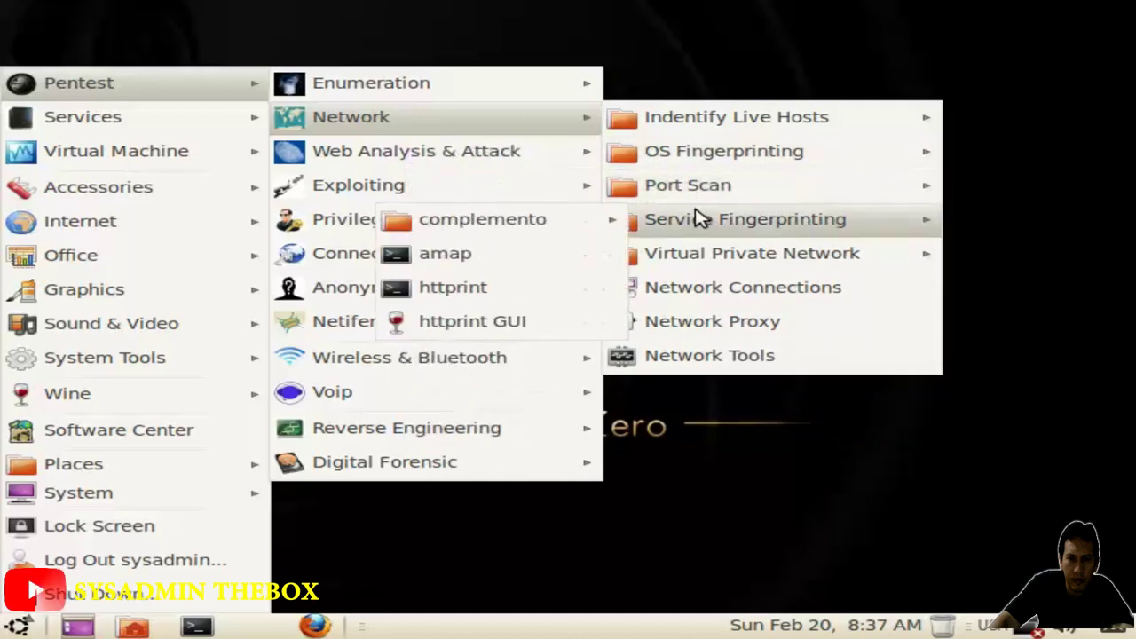
{"action": "mouse_move", "coordinate": [461, 232]}
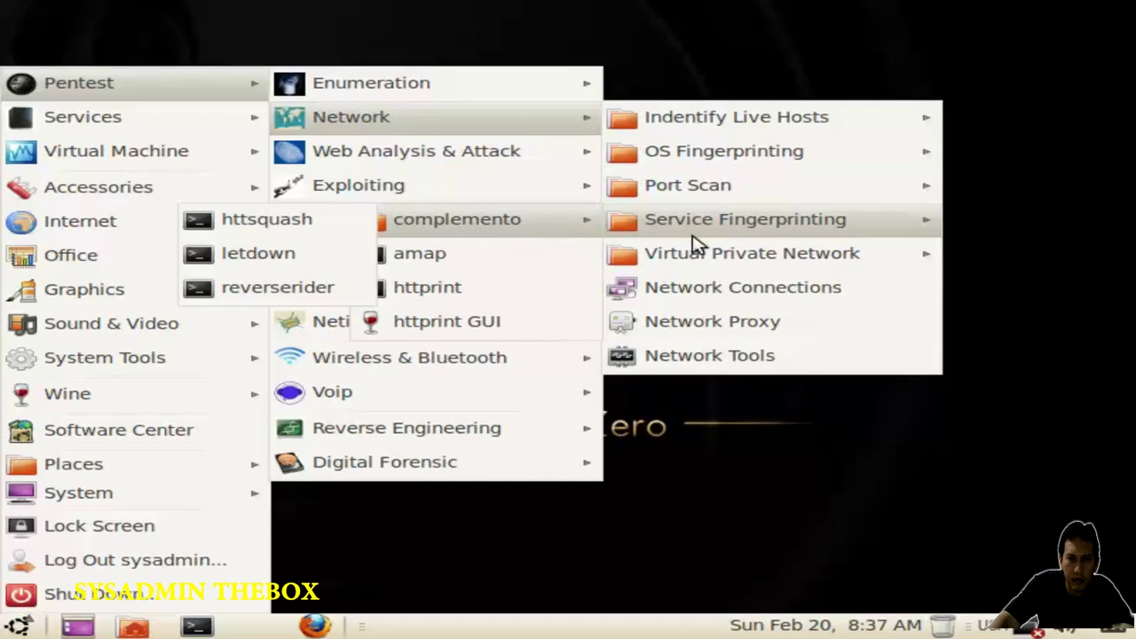
{"action": "mouse_move", "coordinate": [698, 255]}
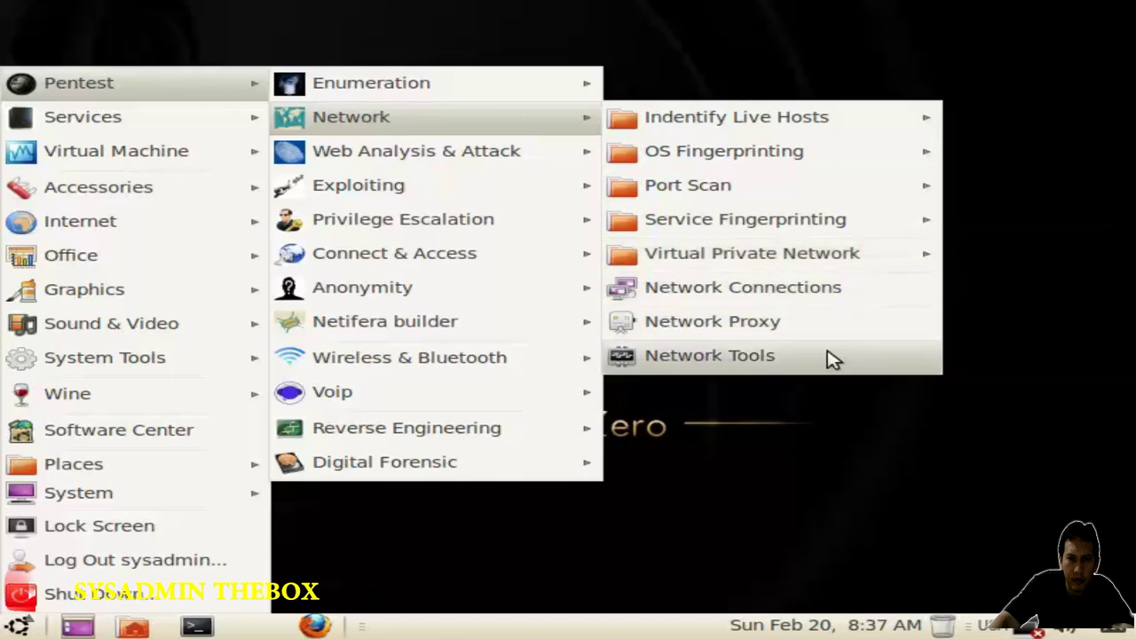
Step: Launch ikeprobe from the Virtual Private Network tools under Pentest Network and enter a few blank lines at its root prompt
{"action": "mouse_move", "coordinate": [838, 272]}
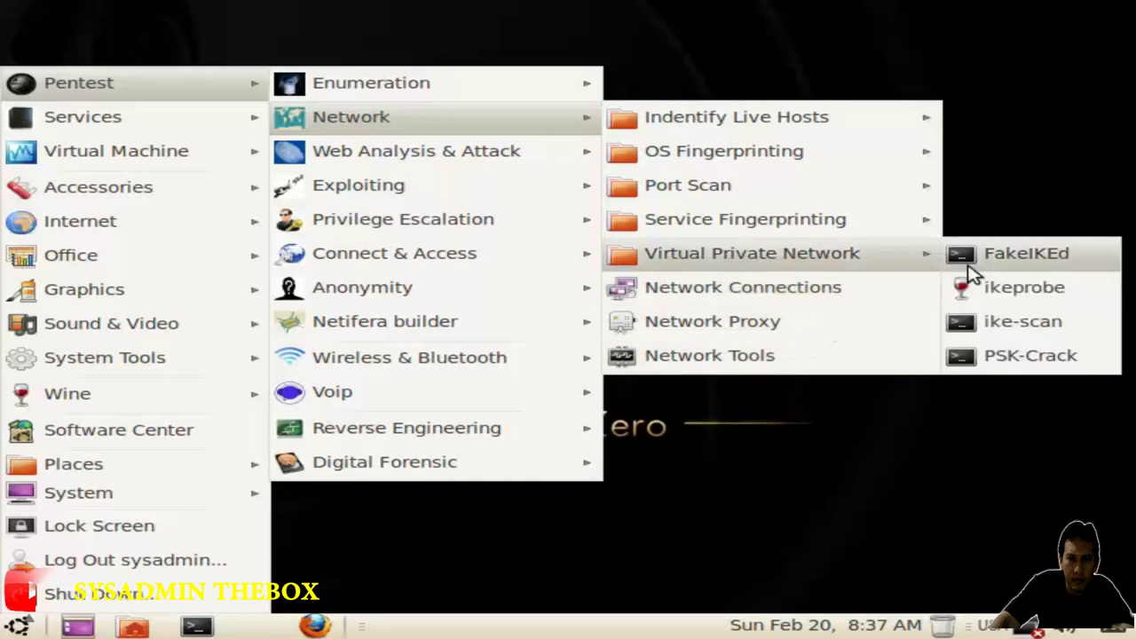
{"action": "left_click", "coordinate": [989, 292]}
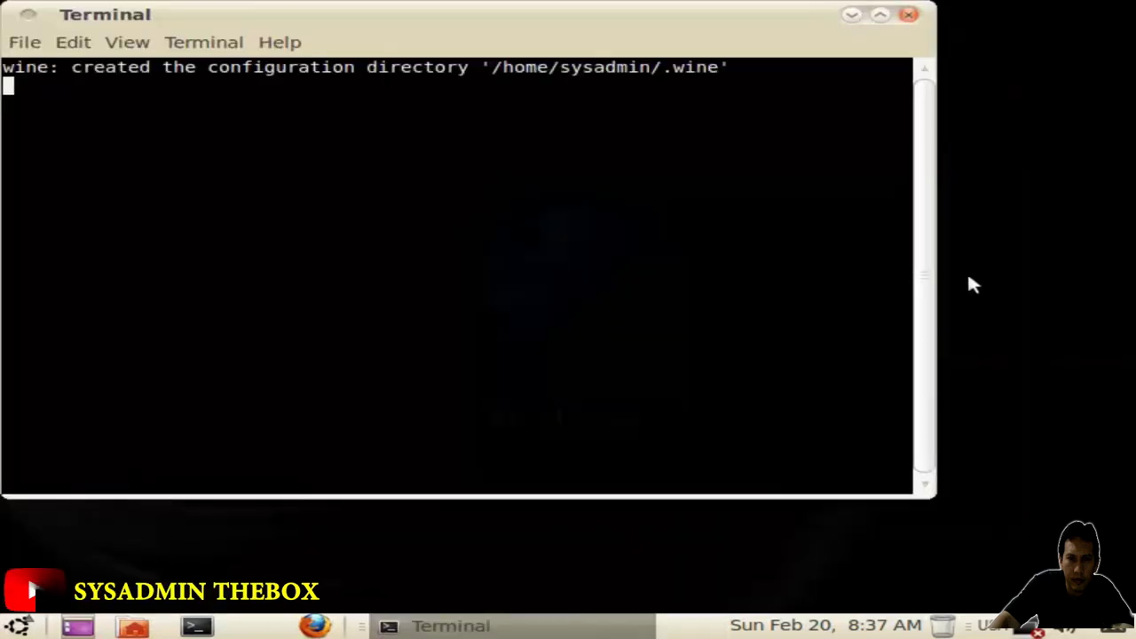
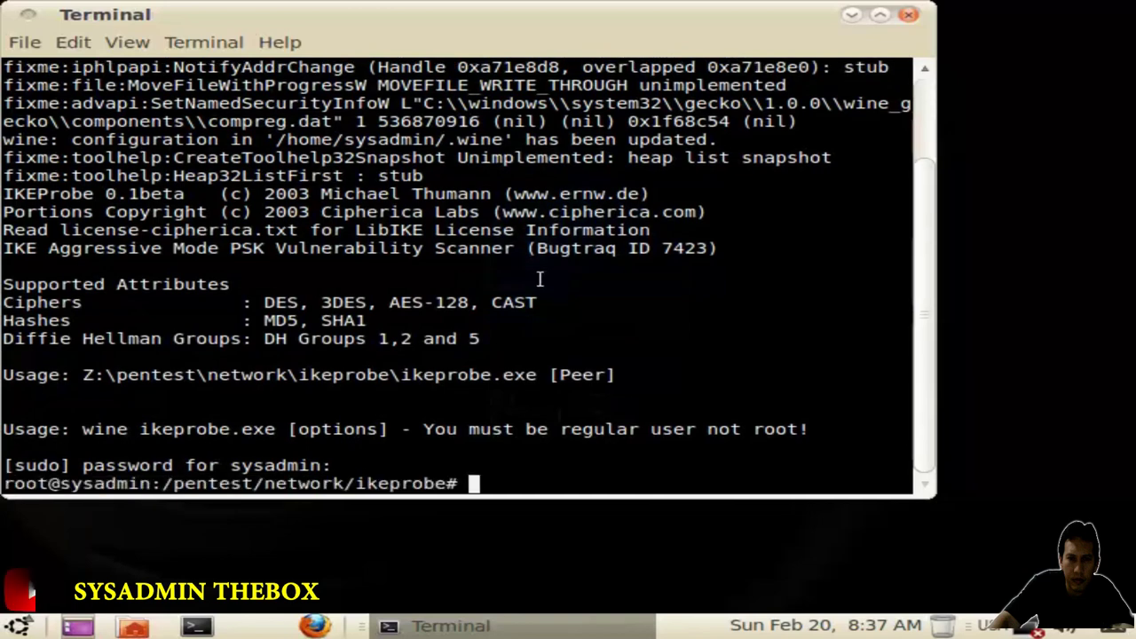
{"action": "key", "text": "Return"}
{"action": "key", "text": "Return"}
{"action": "key", "text": "Return"}
{"action": "key", "text": "Return"}
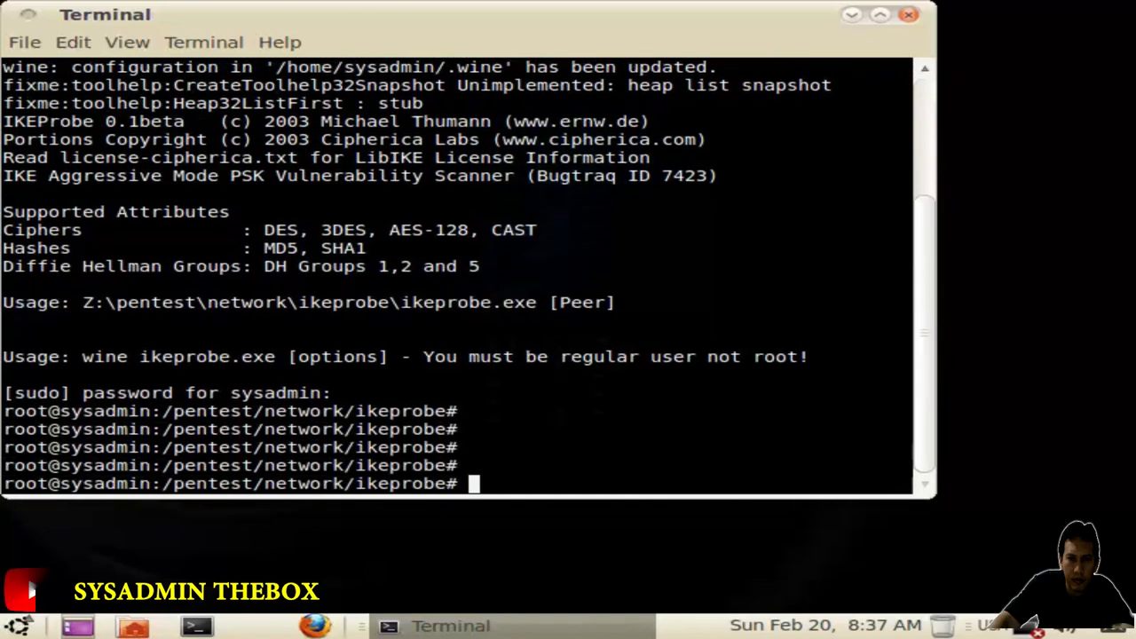
Step: List all files in the ikeprobe directory in long format with ls -la, and minimize the terminal
{"action": "type", "text": "ls -la"}
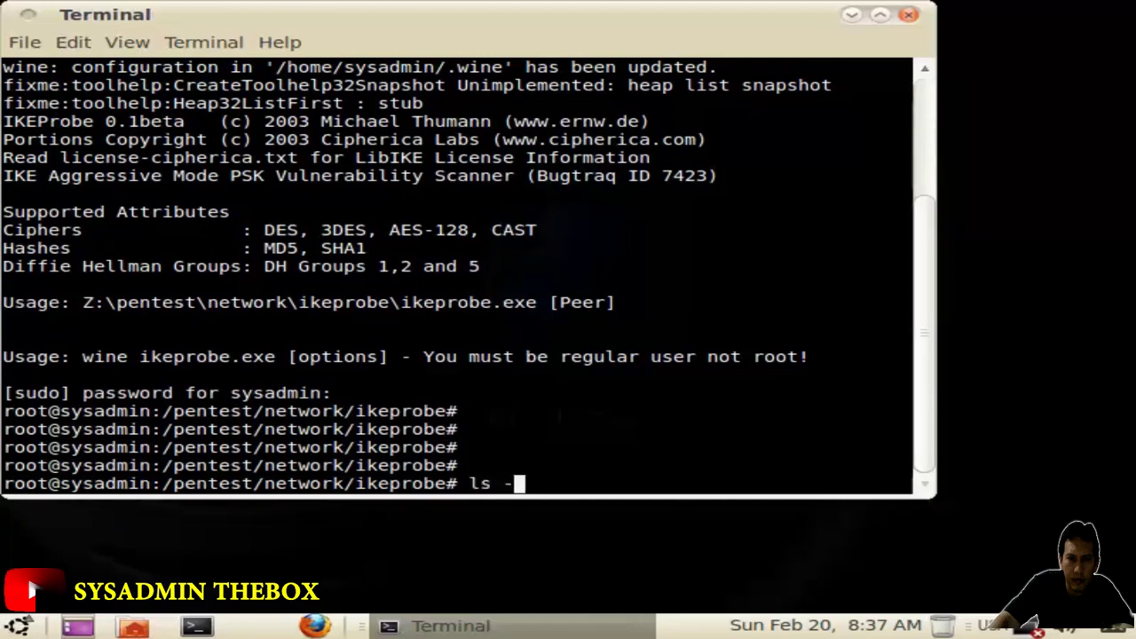
{"action": "key", "text": "Return"}
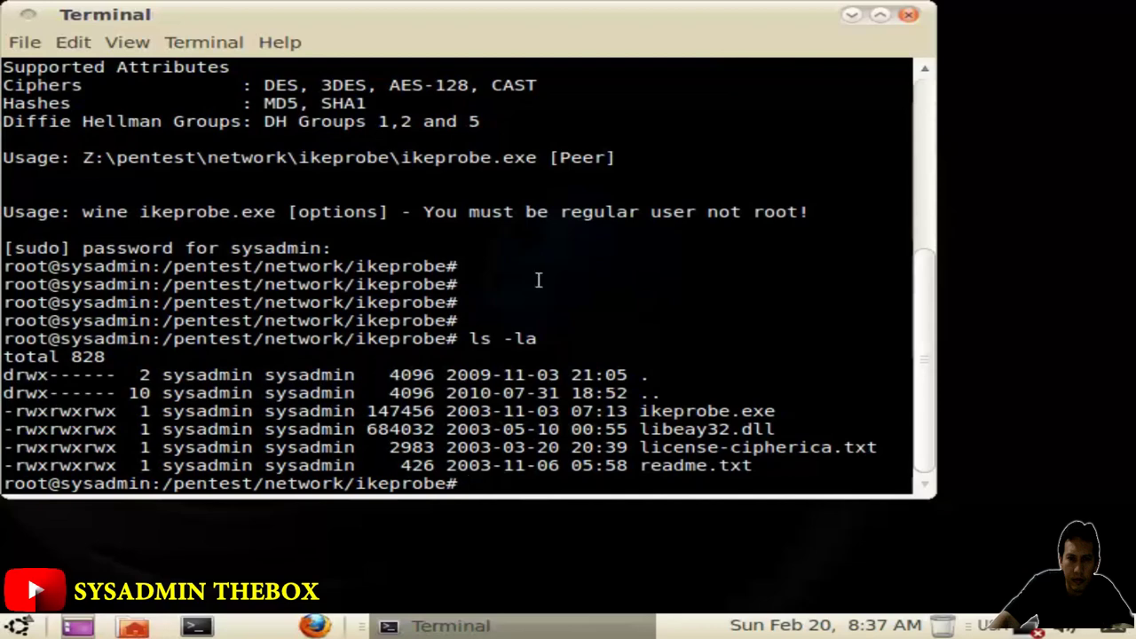
{"action": "left_click", "coordinate": [852, 15]}
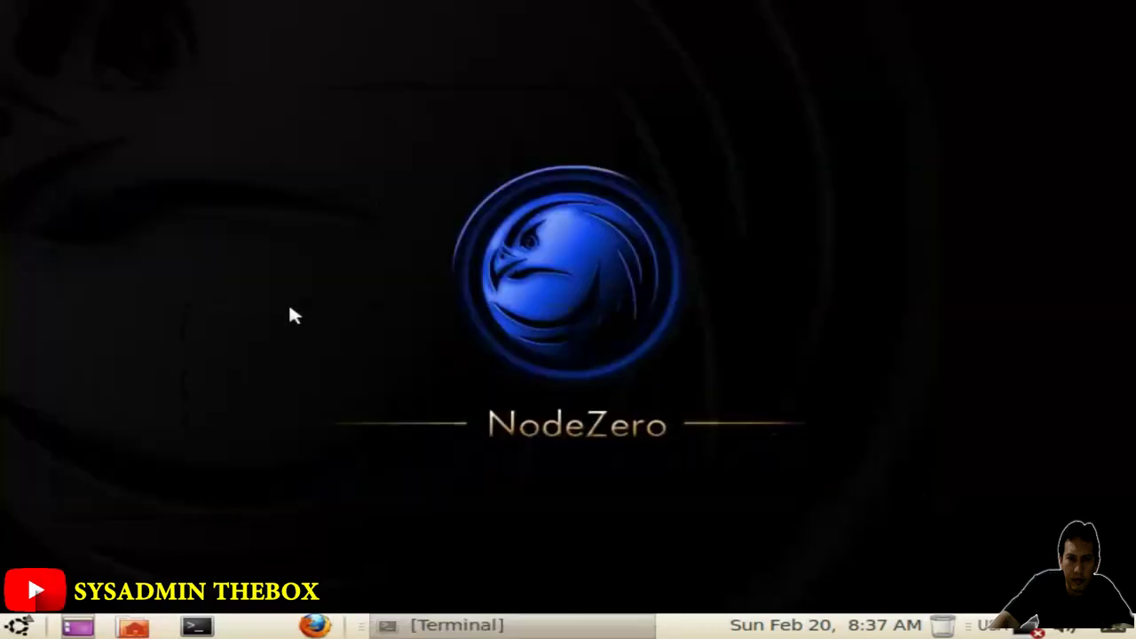
Step: Reopen the main menu and review the live host identification tools under Pentest Network
{"action": "left_click", "coordinate": [20, 625]}
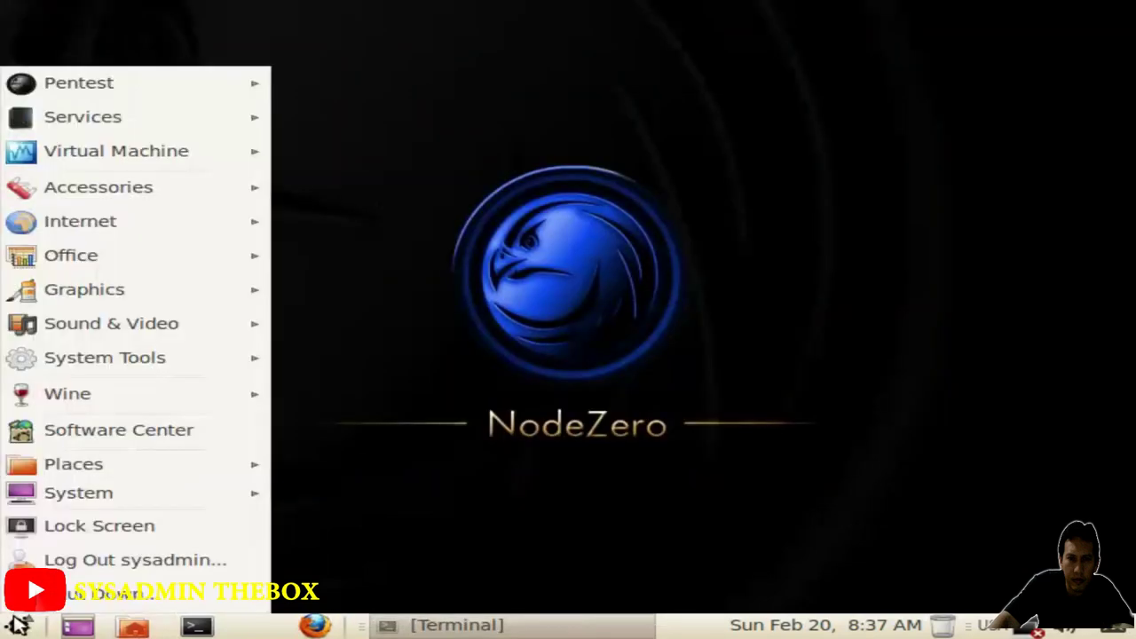
{"action": "mouse_move", "coordinate": [151, 80]}
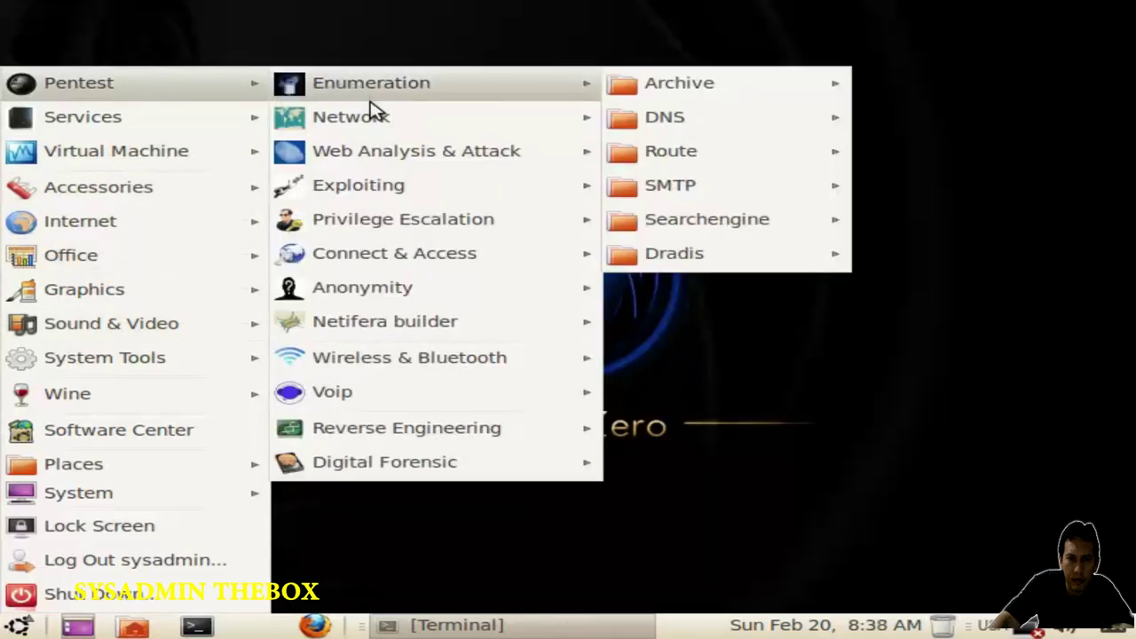
{"action": "mouse_move", "coordinate": [378, 119]}
{"action": "mouse_move", "coordinate": [741, 118]}
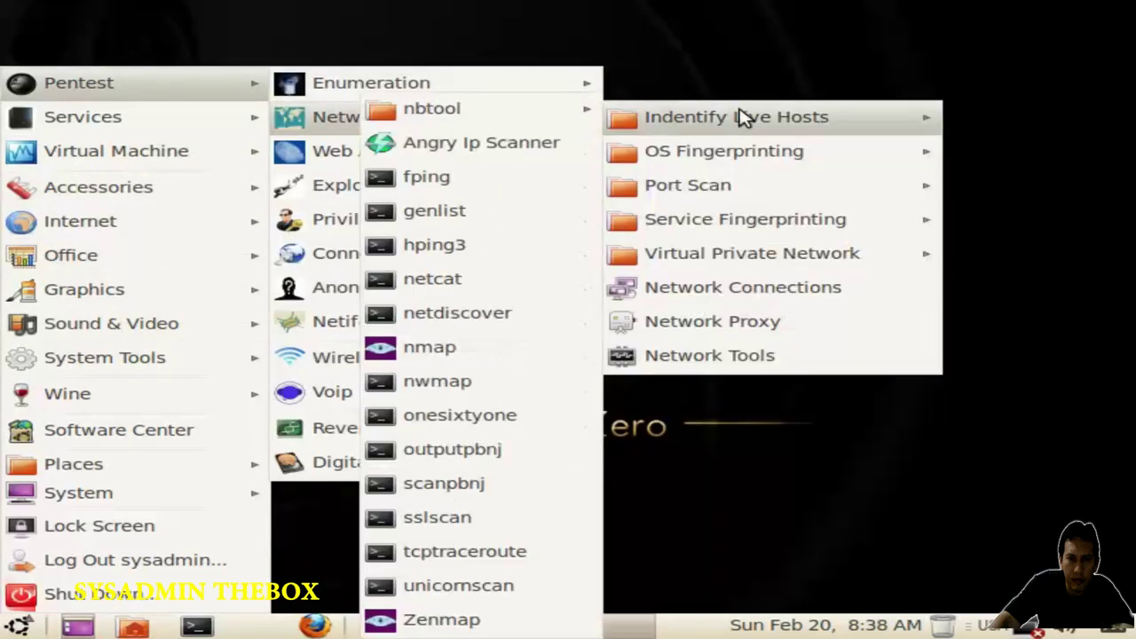
Step: Look through the Web, Cisco and Database tools under Web Analysis & Attack, including the MS-SQL, mysql and Oracle DB groups
{"action": "mouse_move", "coordinate": [335, 158]}
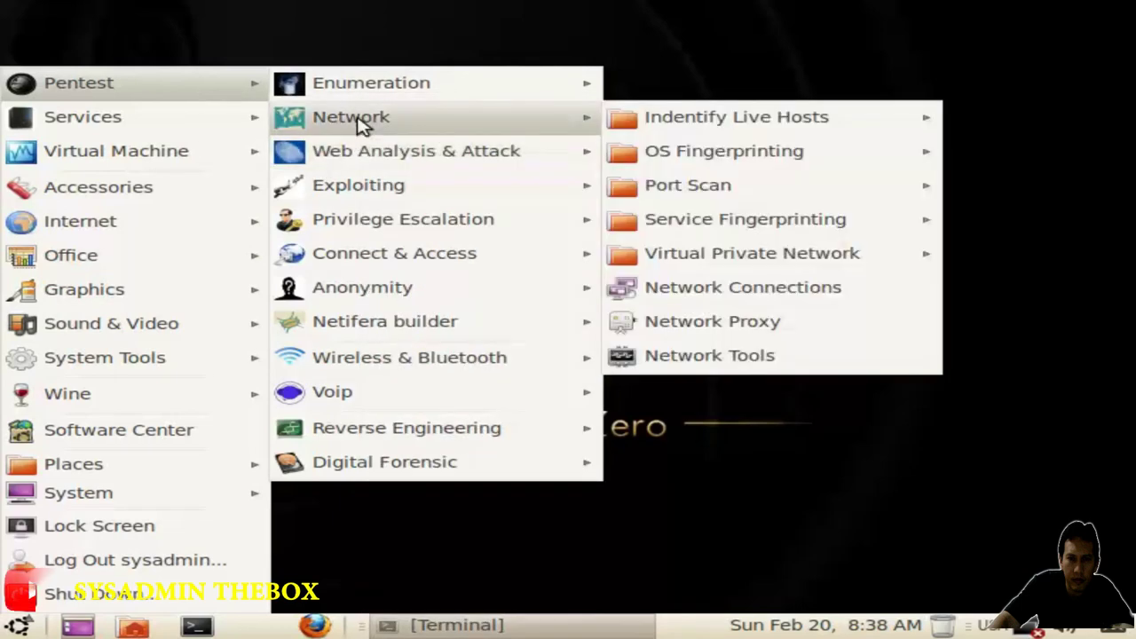
{"action": "mouse_move", "coordinate": [705, 157]}
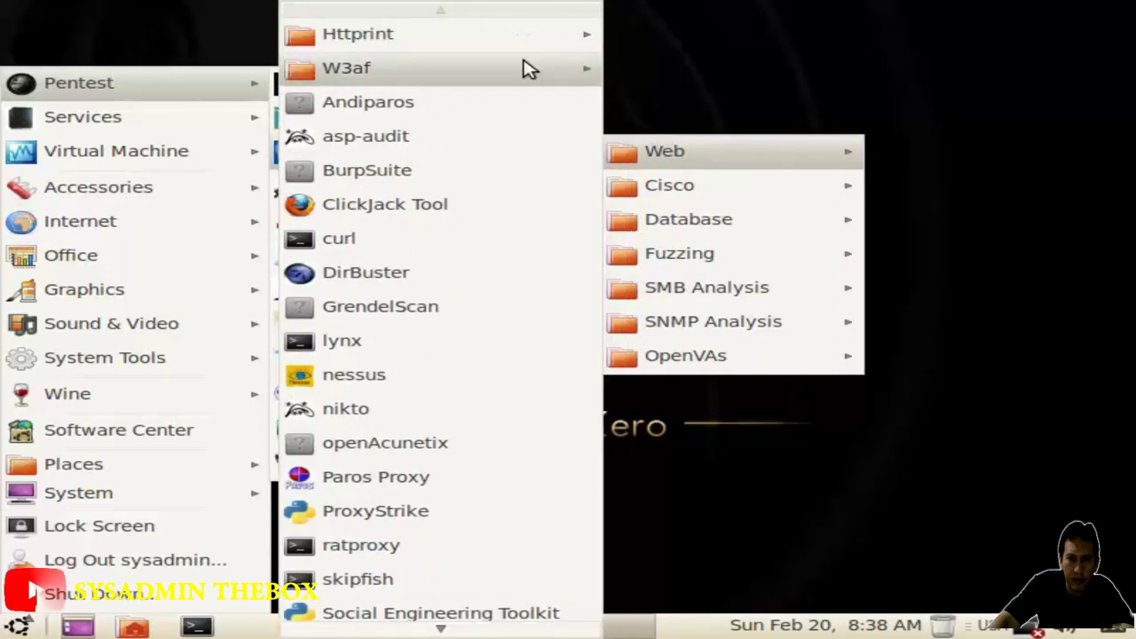
{"action": "mouse_move", "coordinate": [526, 74]}
{"action": "mouse_move", "coordinate": [699, 186]}
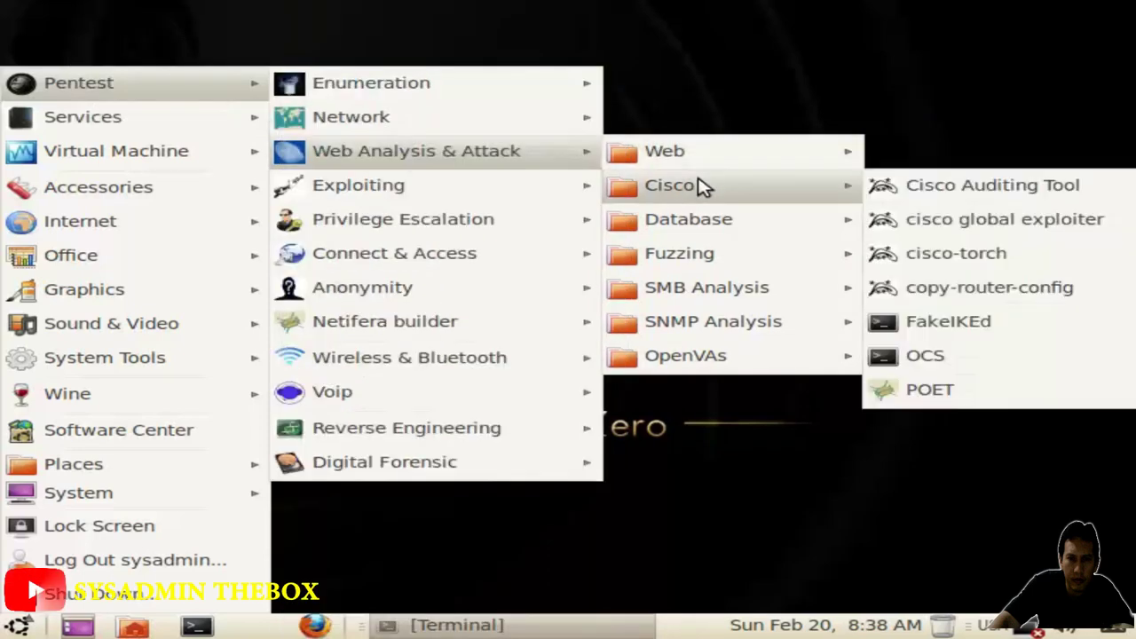
{"action": "mouse_move", "coordinate": [700, 216]}
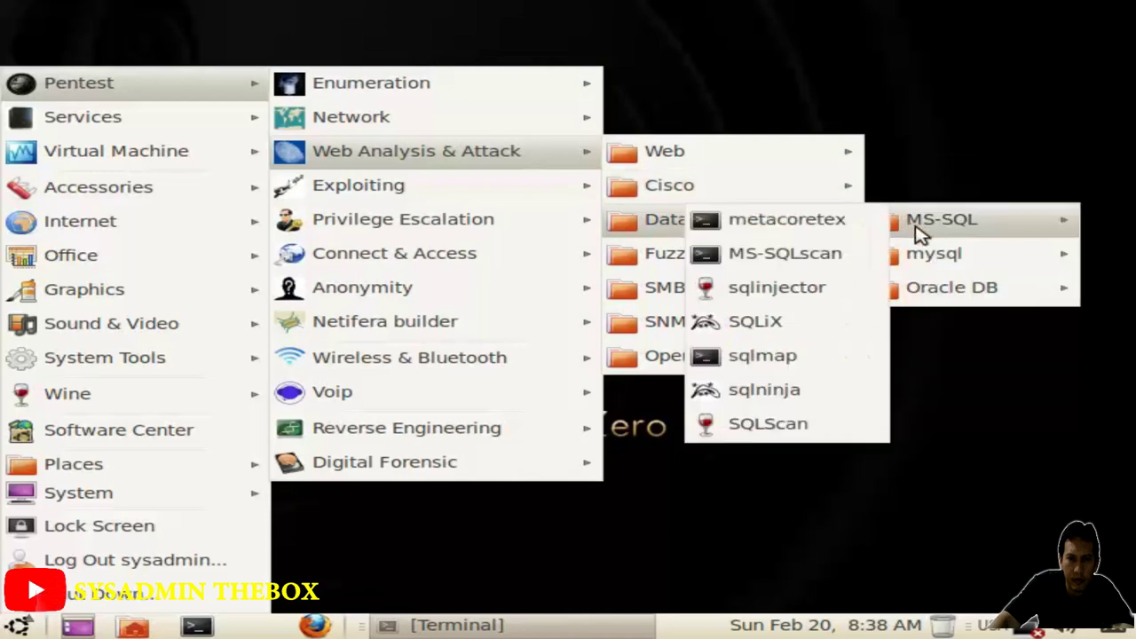
{"action": "mouse_move", "coordinate": [934, 255]}
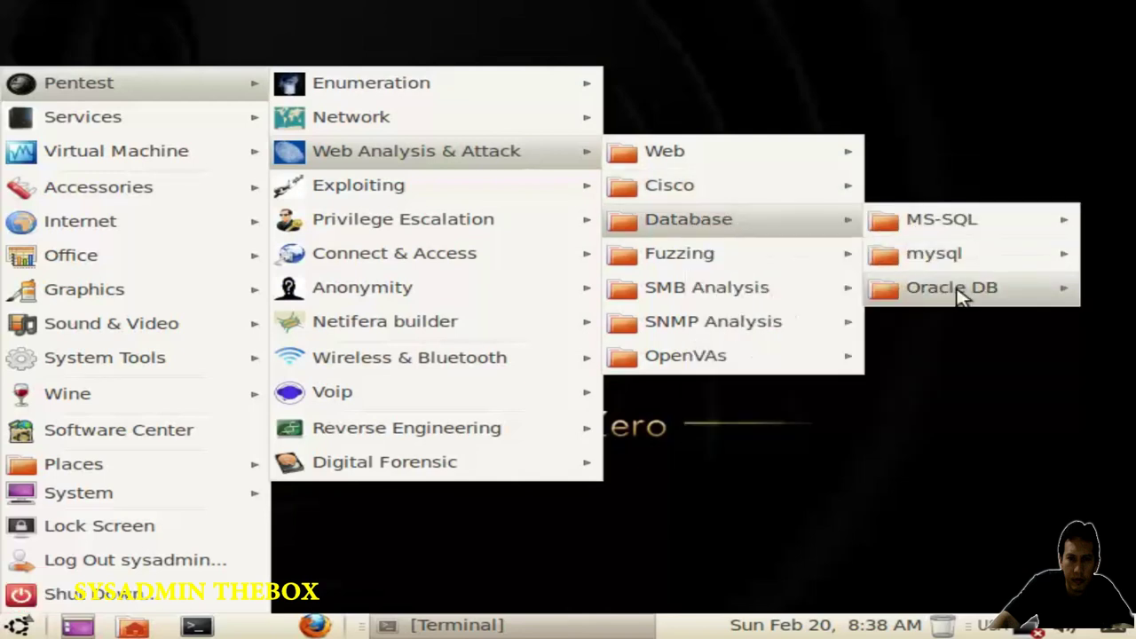
{"action": "mouse_move", "coordinate": [959, 295]}
Step: Look through the Fuzzing, SMB Analysis, SNMP Analysis and OpenVAs tools under Web Analysis & Attack
{"action": "mouse_move", "coordinate": [791, 263]}
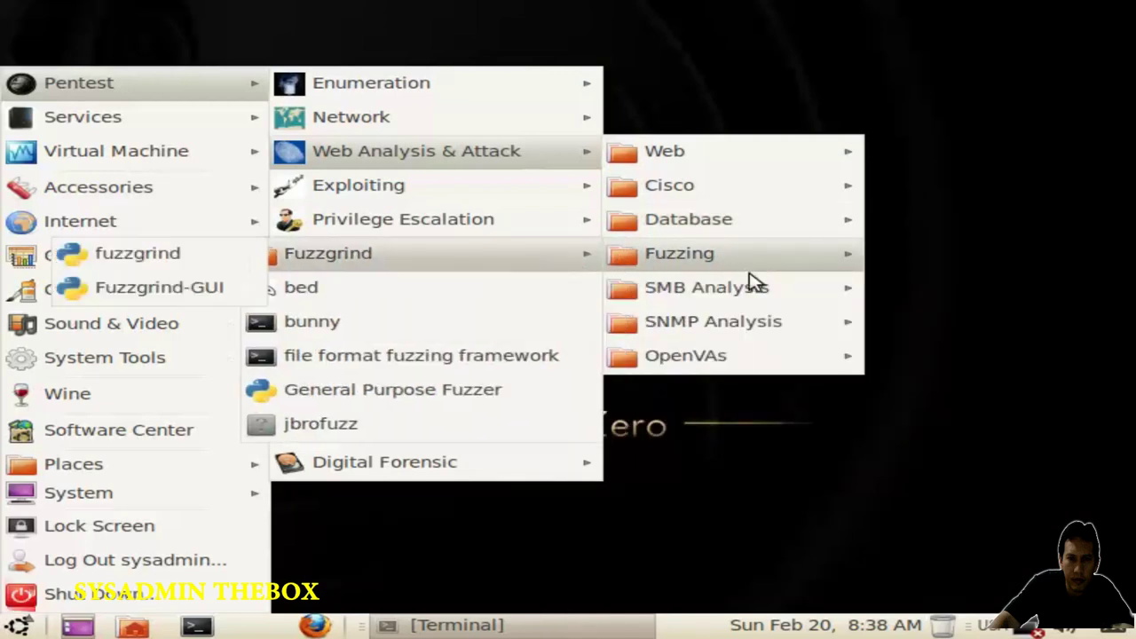
{"action": "mouse_move", "coordinate": [754, 287]}
{"action": "mouse_move", "coordinate": [743, 322]}
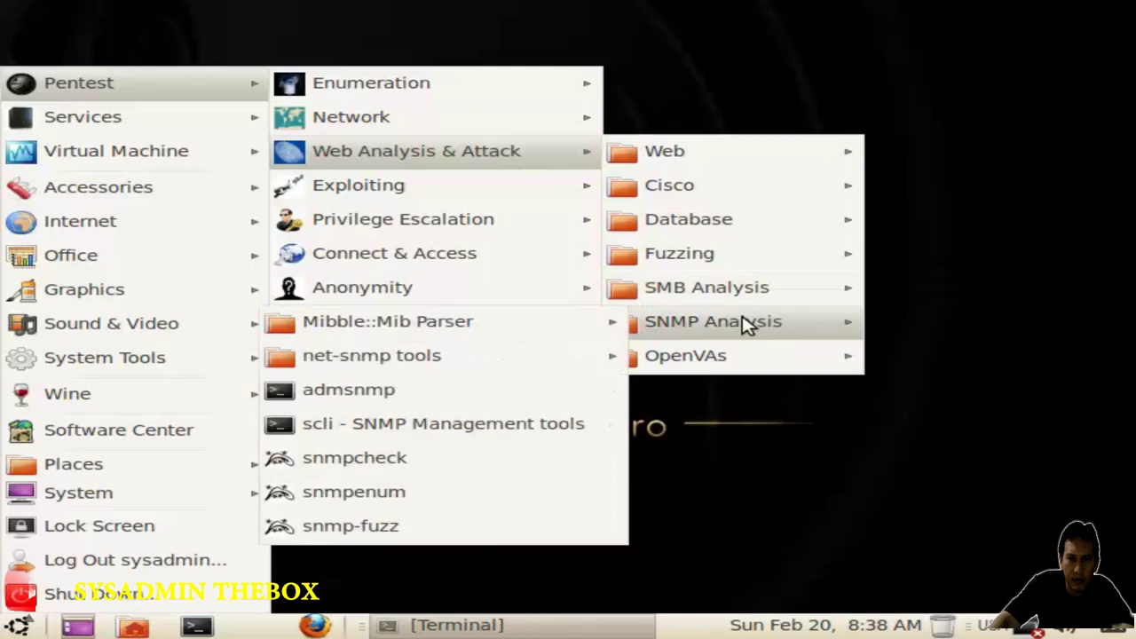
{"action": "mouse_move", "coordinate": [573, 327]}
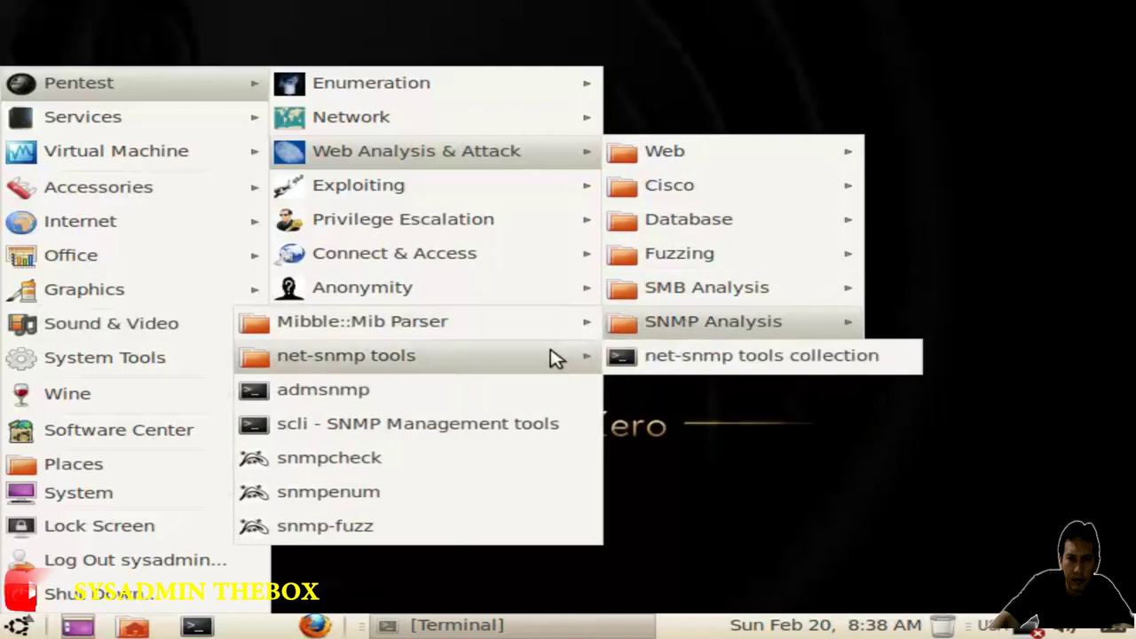
{"action": "mouse_move", "coordinate": [737, 357]}
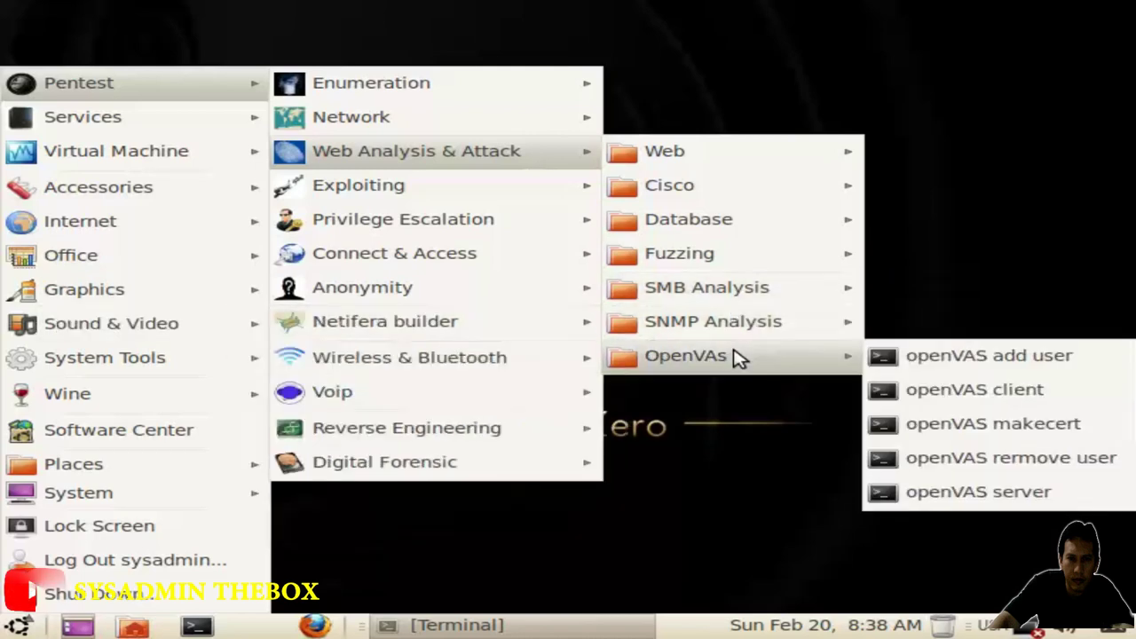
Step: Review the Exploiting groups and the Privilege Escalation tools for password attacks, sniffing and spoofing
{"action": "mouse_move", "coordinate": [511, 199]}
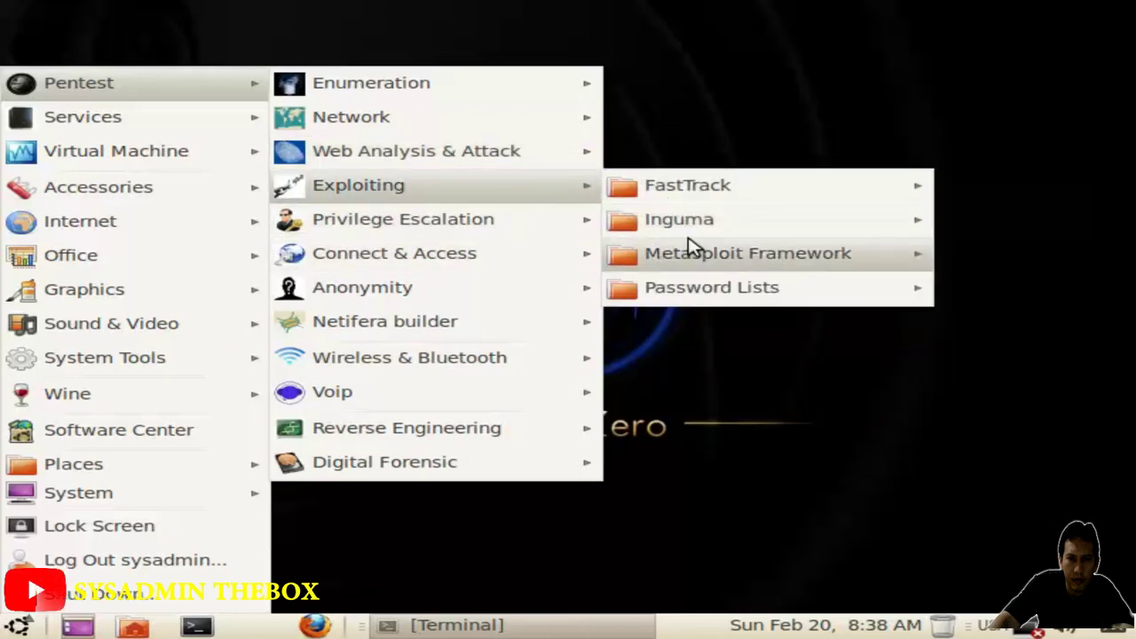
{"action": "mouse_move", "coordinate": [693, 253]}
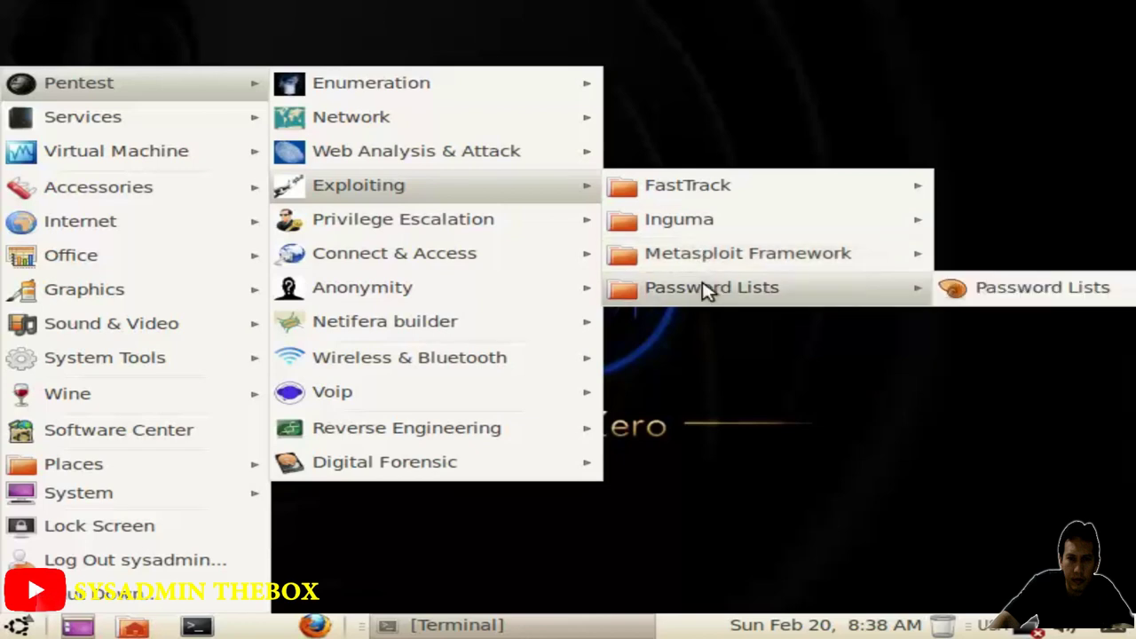
{"action": "mouse_move", "coordinate": [550, 229]}
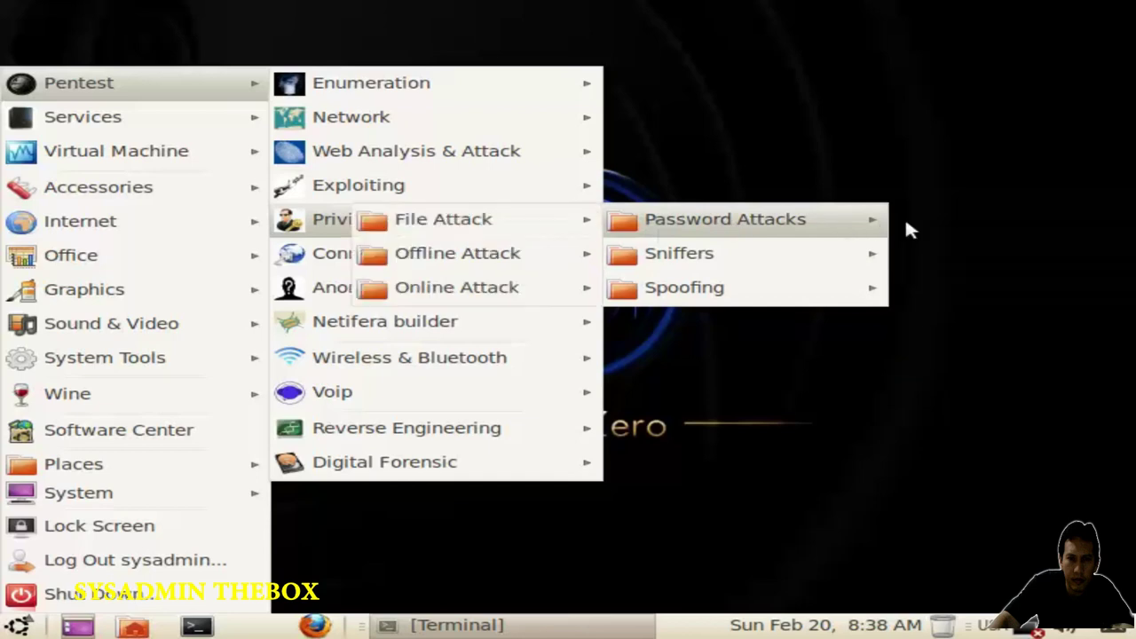
{"action": "mouse_move", "coordinate": [480, 227]}
{"action": "mouse_move", "coordinate": [480, 255]}
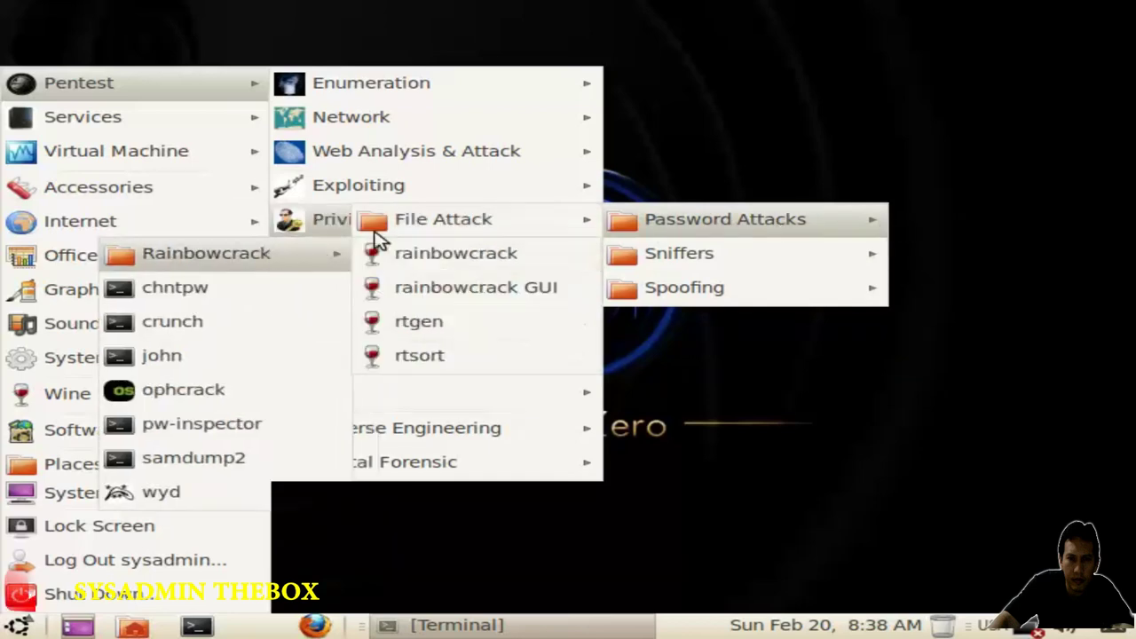
{"action": "mouse_move", "coordinate": [404, 233]}
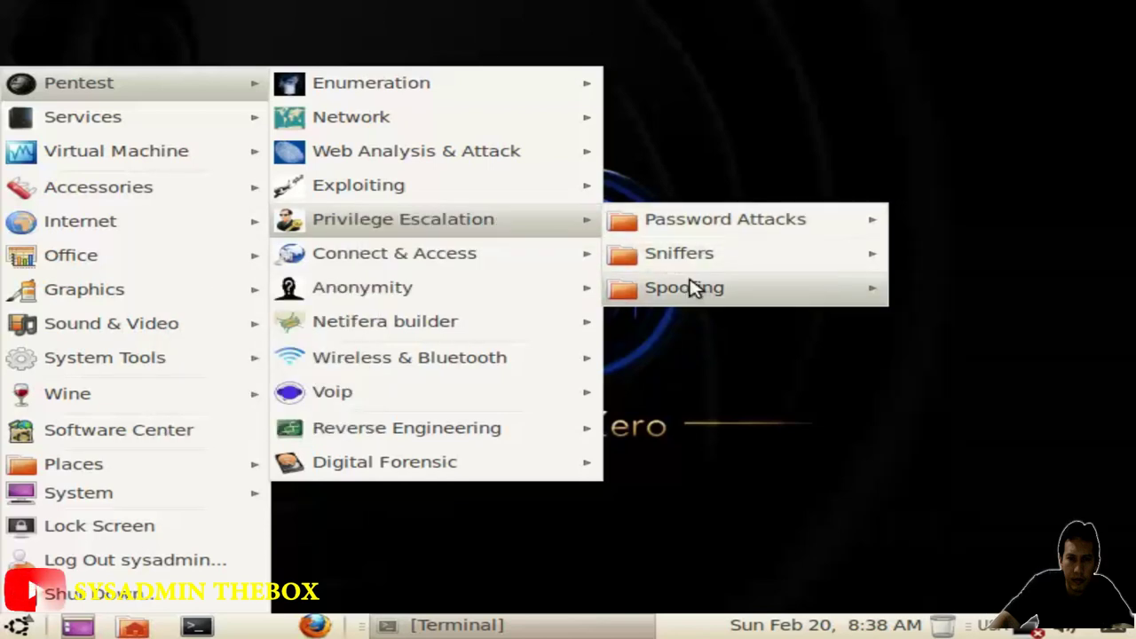
{"action": "mouse_move", "coordinate": [697, 295]}
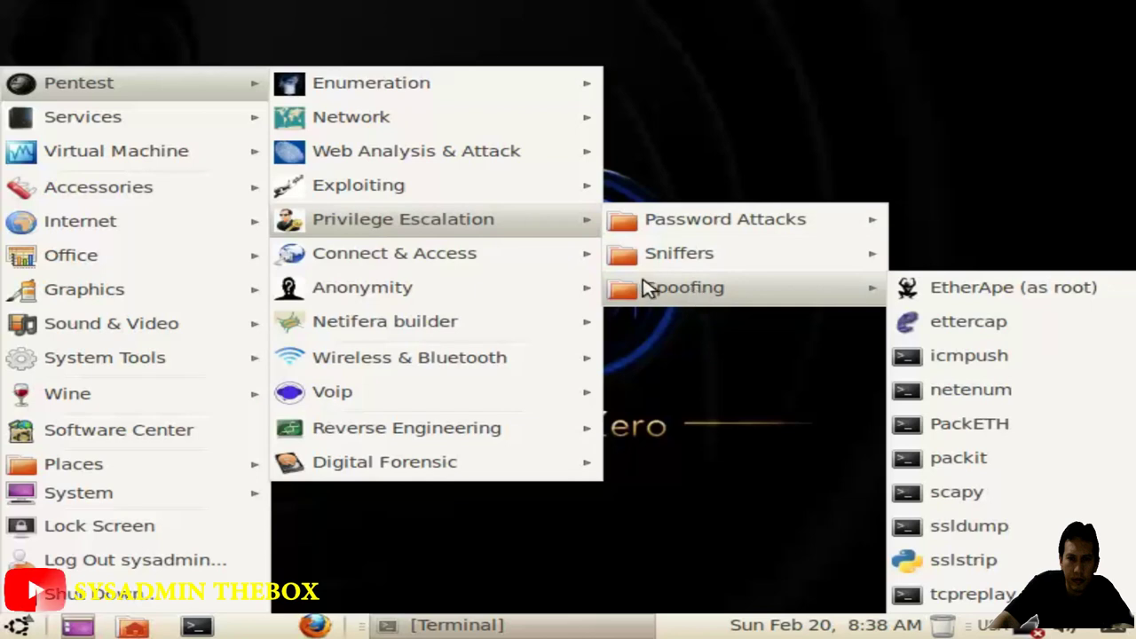
Step: Review the Pentest entries for Connect & Access, Anonymity and Netifera builder, and glance at the Wireless & Bluetooth groups
{"action": "mouse_move", "coordinate": [594, 286]}
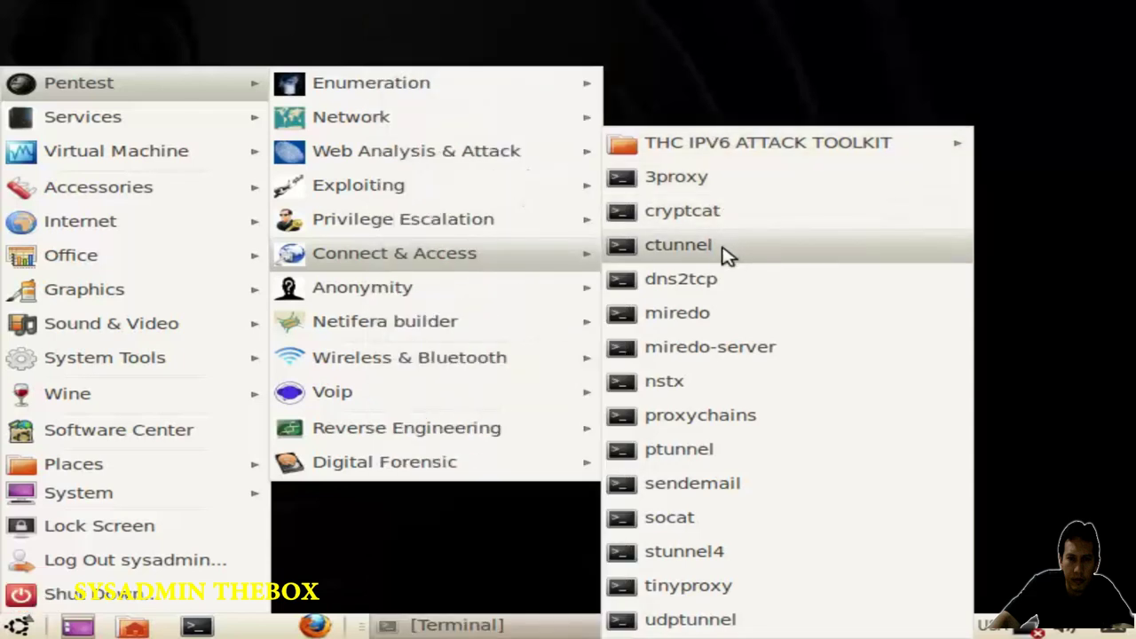
{"action": "mouse_move", "coordinate": [513, 290]}
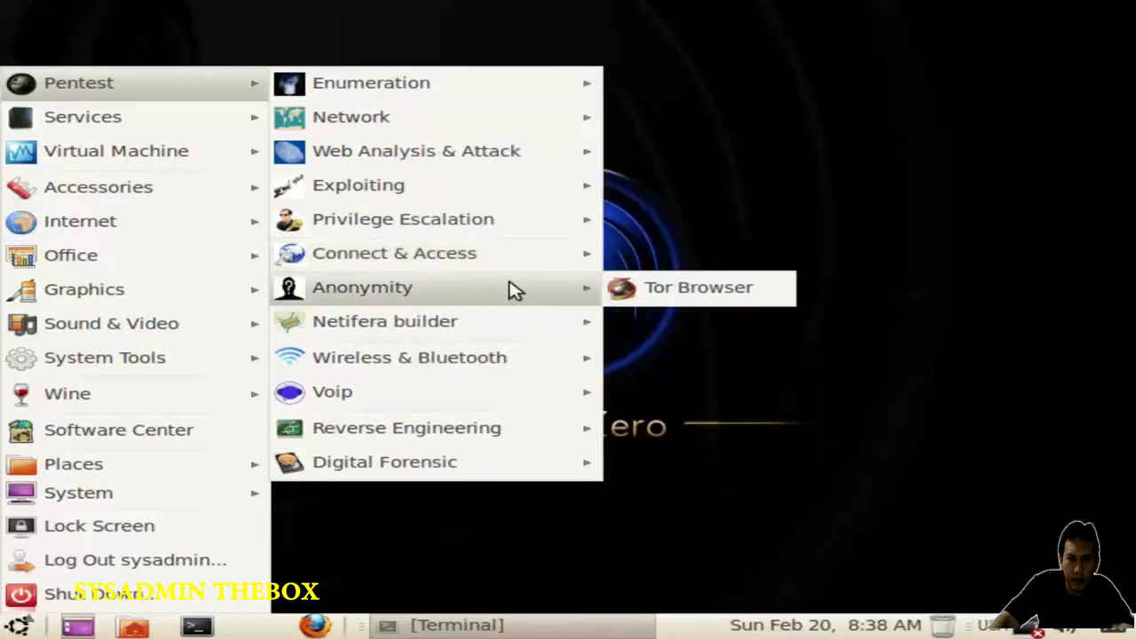
{"action": "mouse_move", "coordinate": [491, 323]}
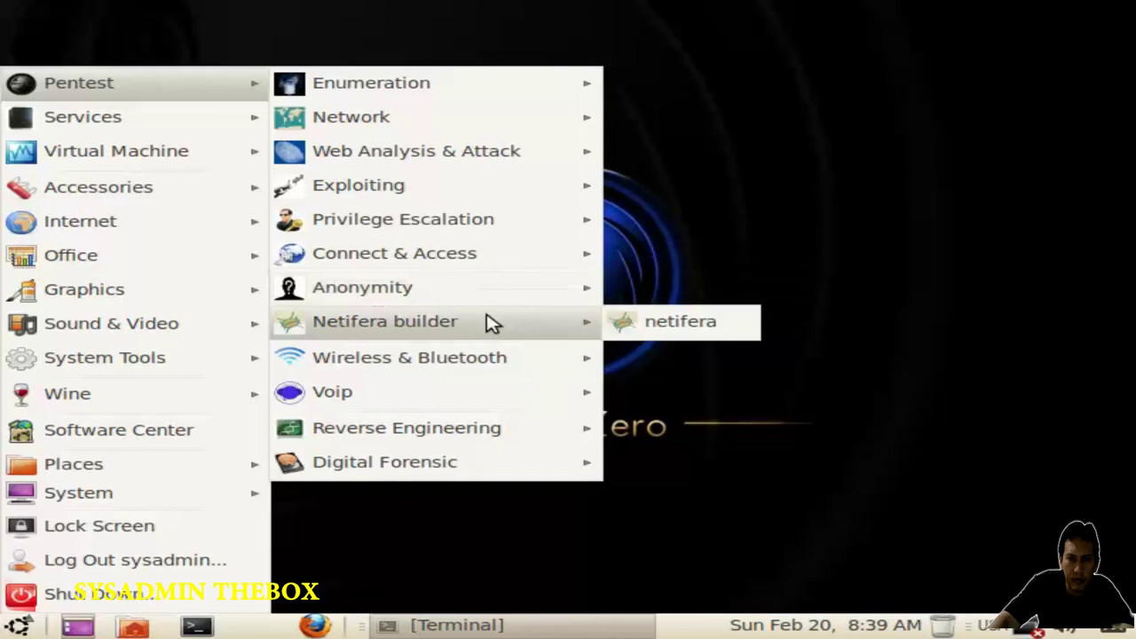
{"action": "mouse_move", "coordinate": [490, 358]}
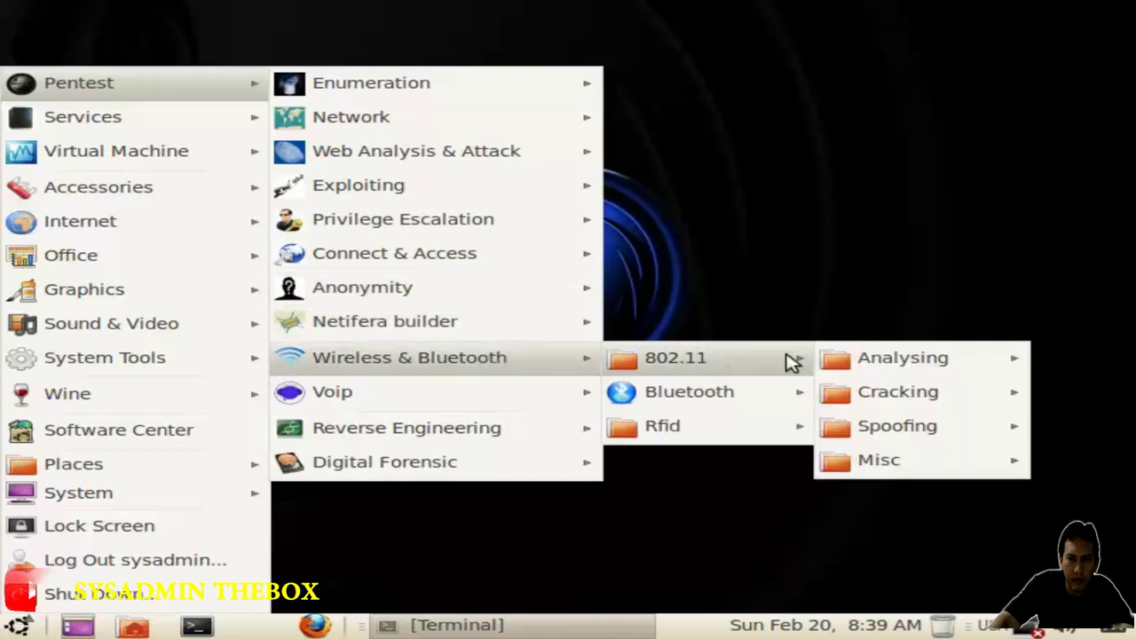
{"action": "mouse_move", "coordinate": [875, 364]}
Step: Examine the Voip tools in the Media and Signaling groups, including the SipVicious suite
{"action": "mouse_move", "coordinate": [470, 398]}
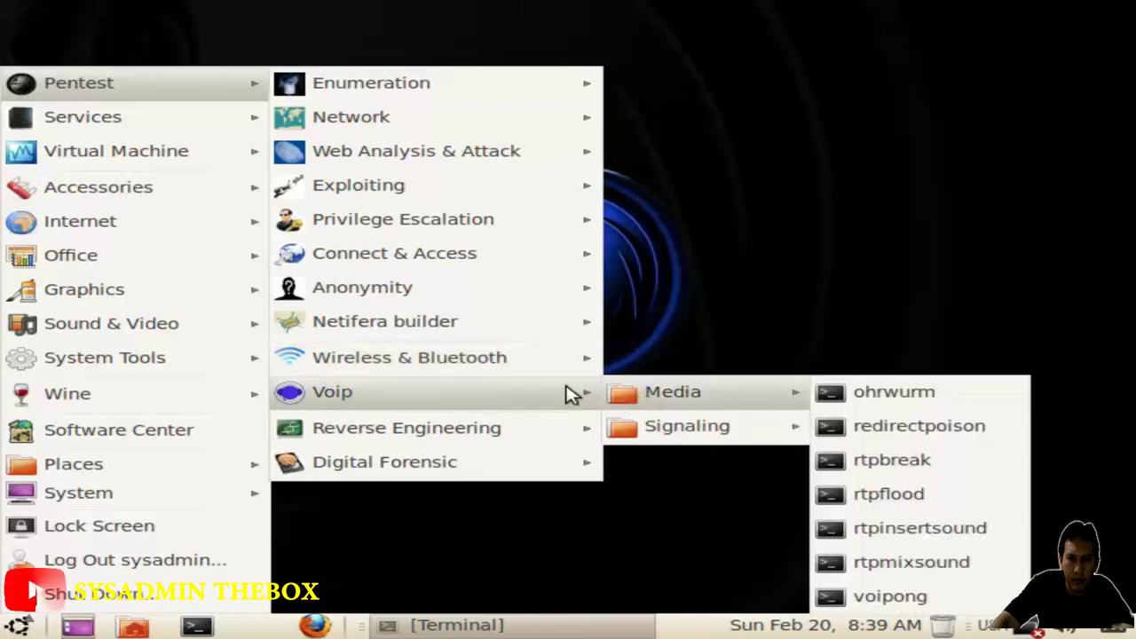
{"action": "mouse_move", "coordinate": [498, 396]}
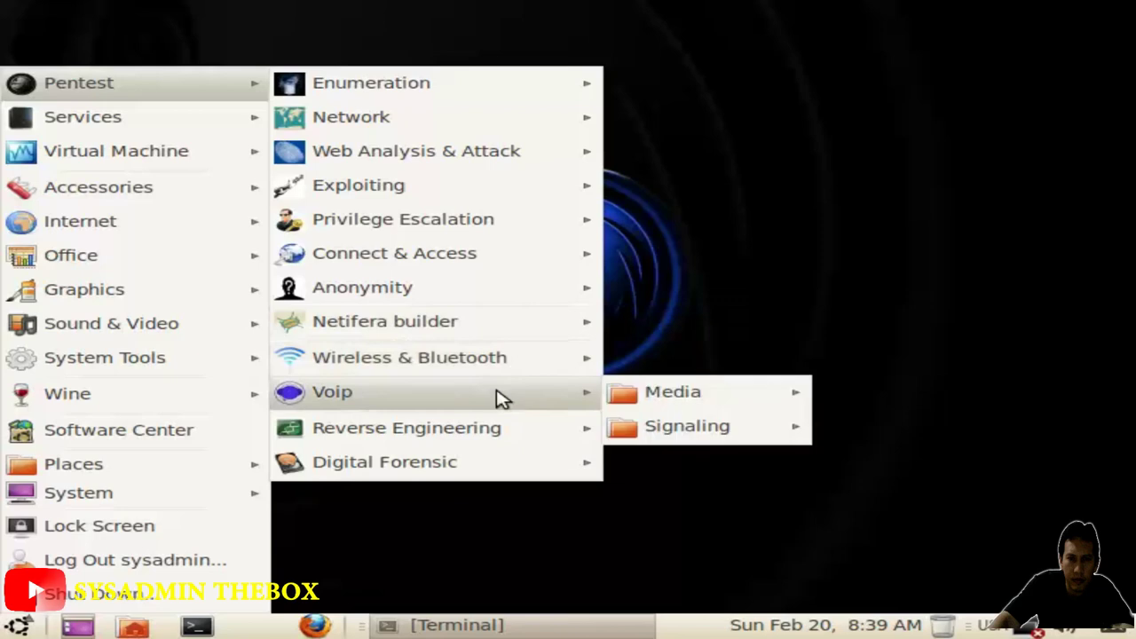
{"action": "mouse_move", "coordinate": [768, 426]}
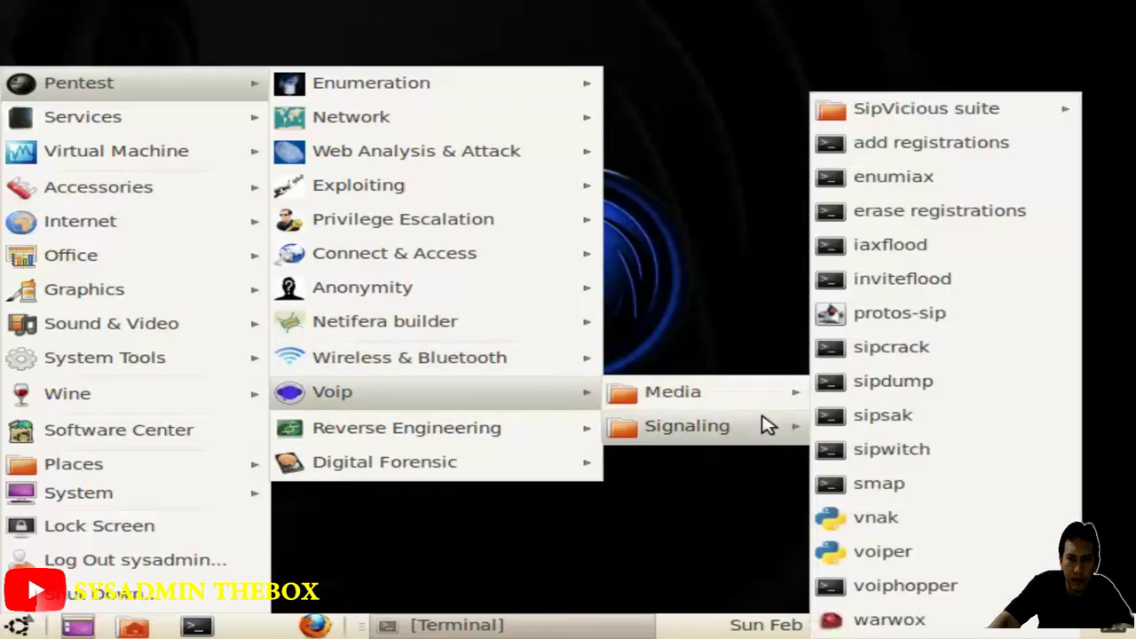
{"action": "mouse_move", "coordinate": [970, 114]}
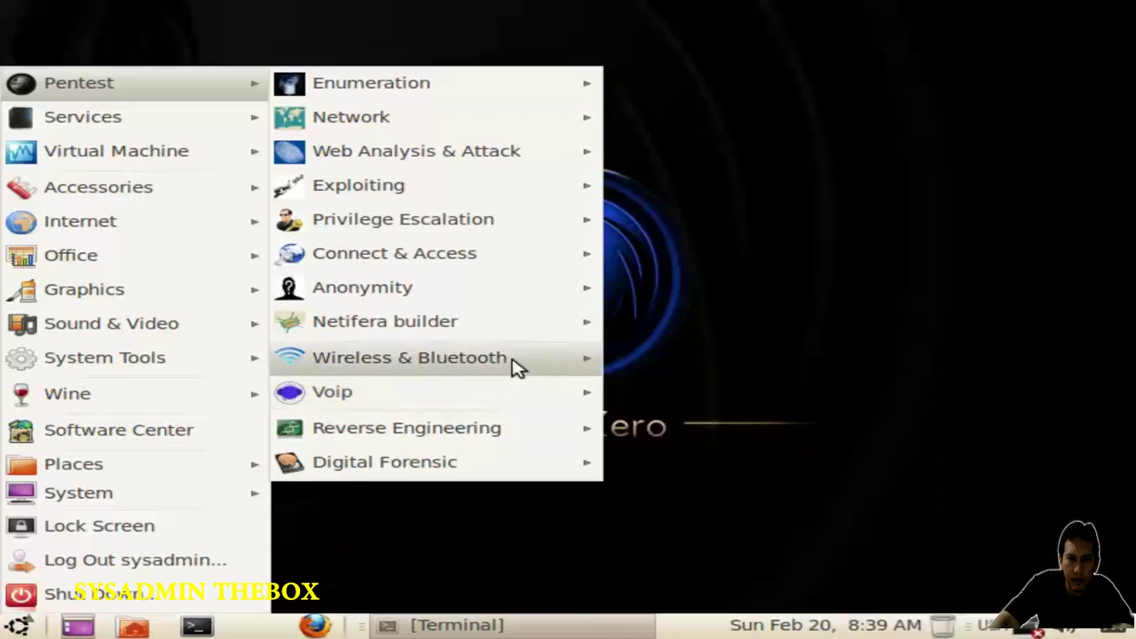
Step: Examine the 802.11 tools under Wireless & Bluetooth for spoofing, cracking and analysing, including the aircrack-ng suite
{"action": "mouse_move", "coordinate": [520, 365]}
{"action": "mouse_move", "coordinate": [653, 366]}
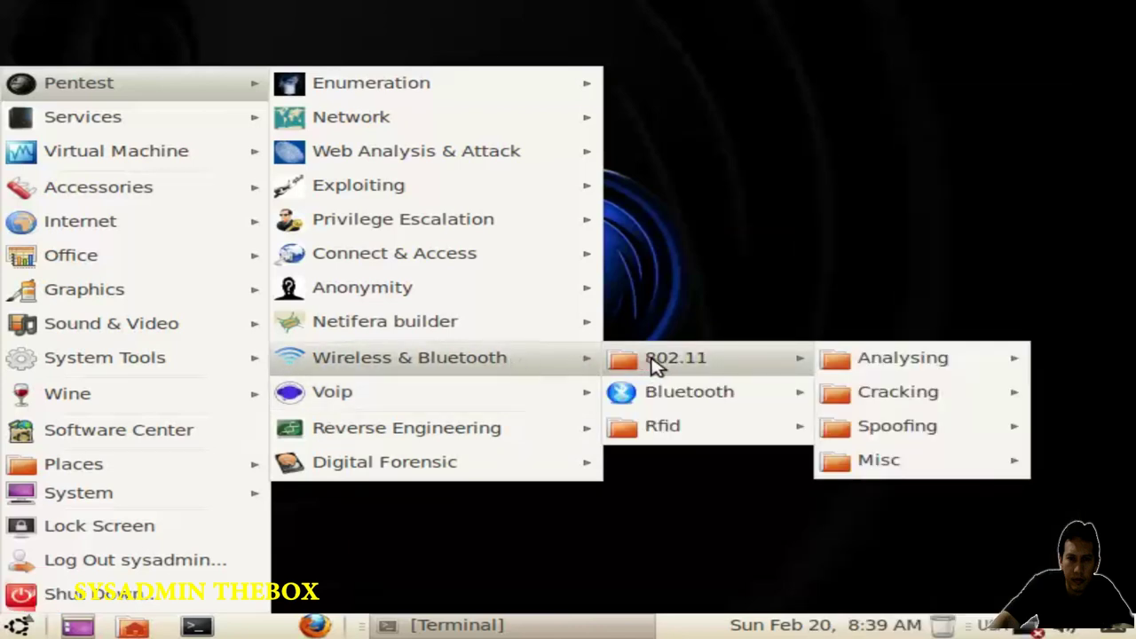
{"action": "mouse_move", "coordinate": [743, 368]}
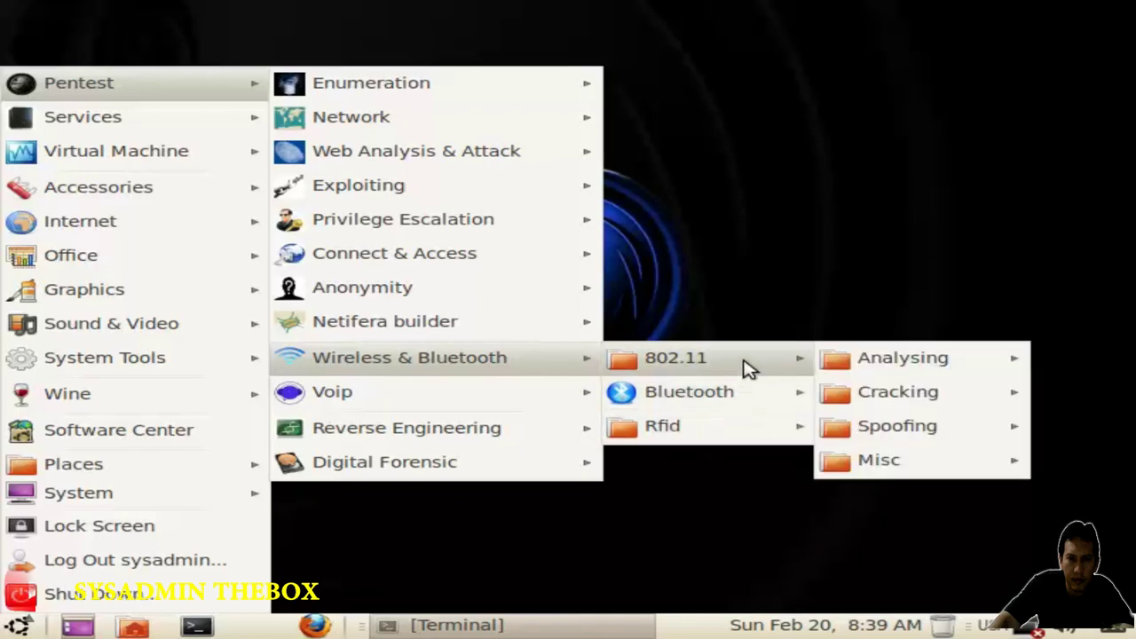
{"action": "mouse_move", "coordinate": [870, 468]}
{"action": "mouse_move", "coordinate": [898, 435]}
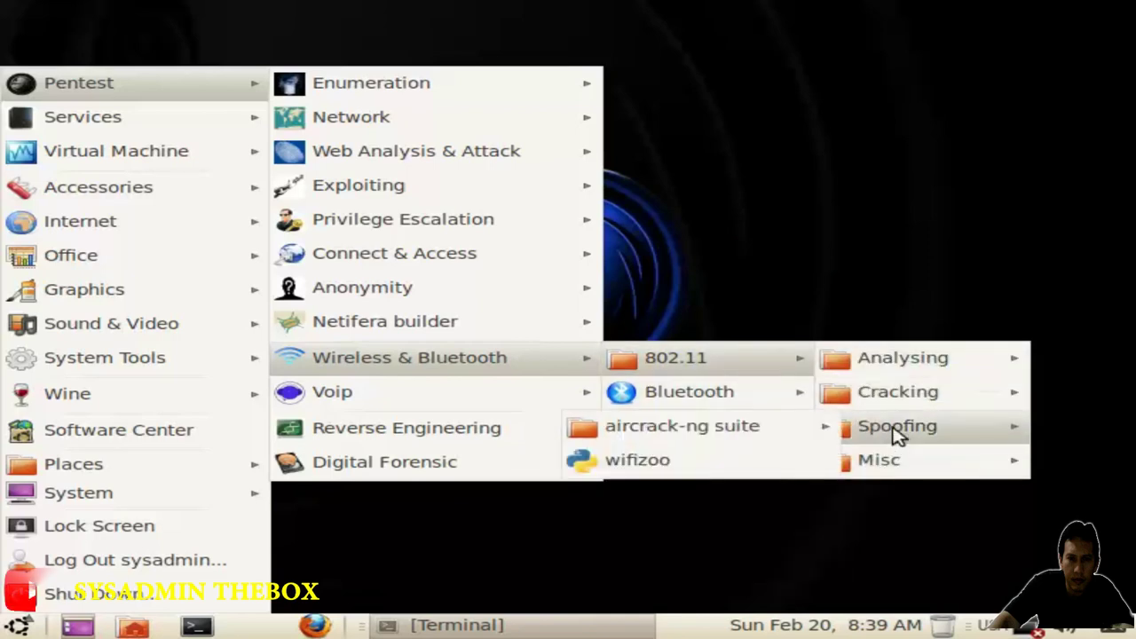
{"action": "mouse_move", "coordinate": [804, 436]}
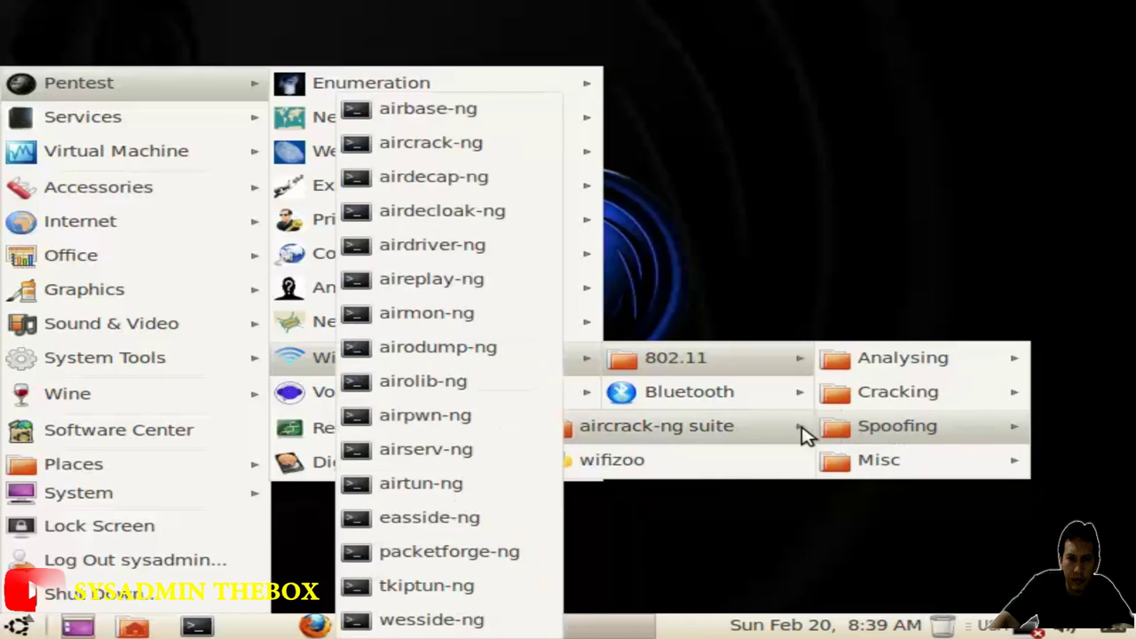
{"action": "mouse_move", "coordinate": [907, 401]}
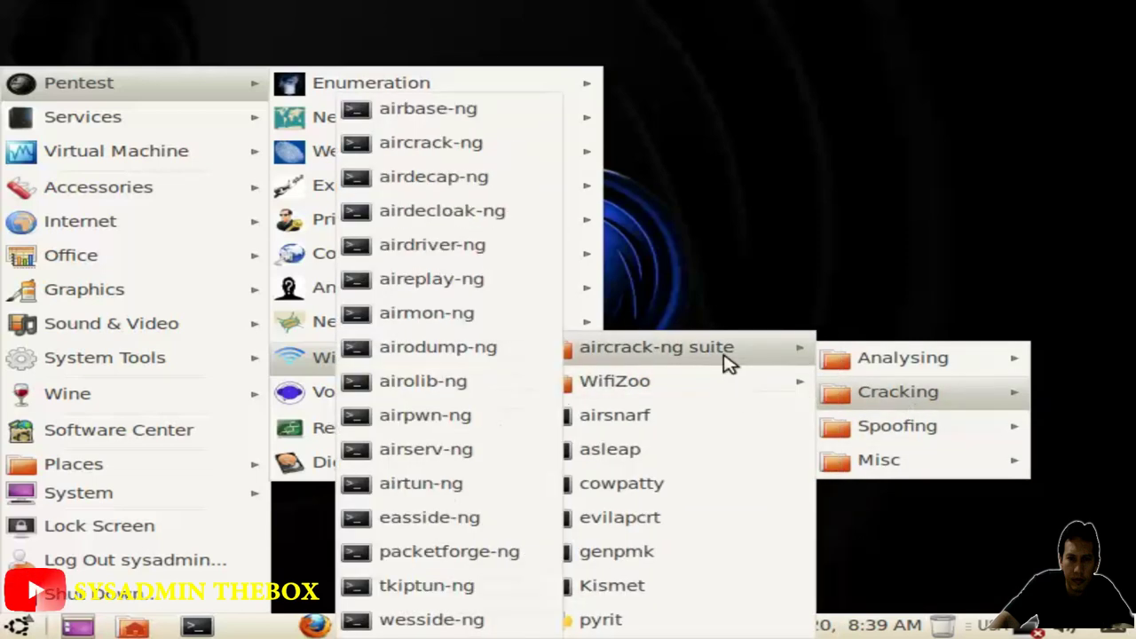
{"action": "mouse_move", "coordinate": [923, 360]}
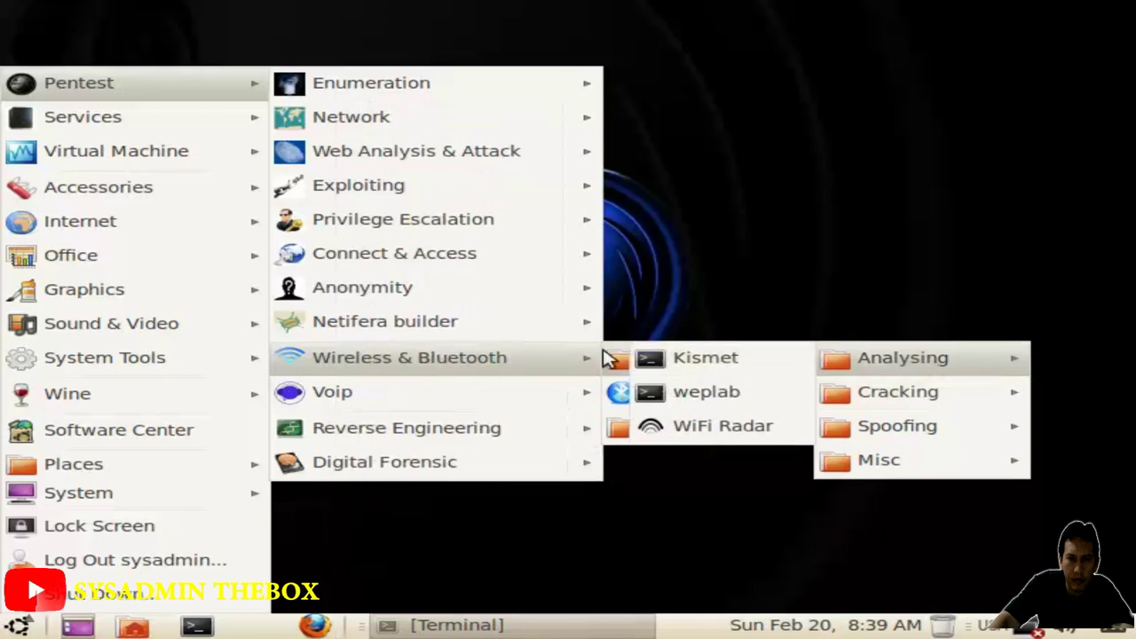
Step: Launch netifera from the Netifera builder group of the Pentest tools
{"action": "mouse_move", "coordinate": [524, 328]}
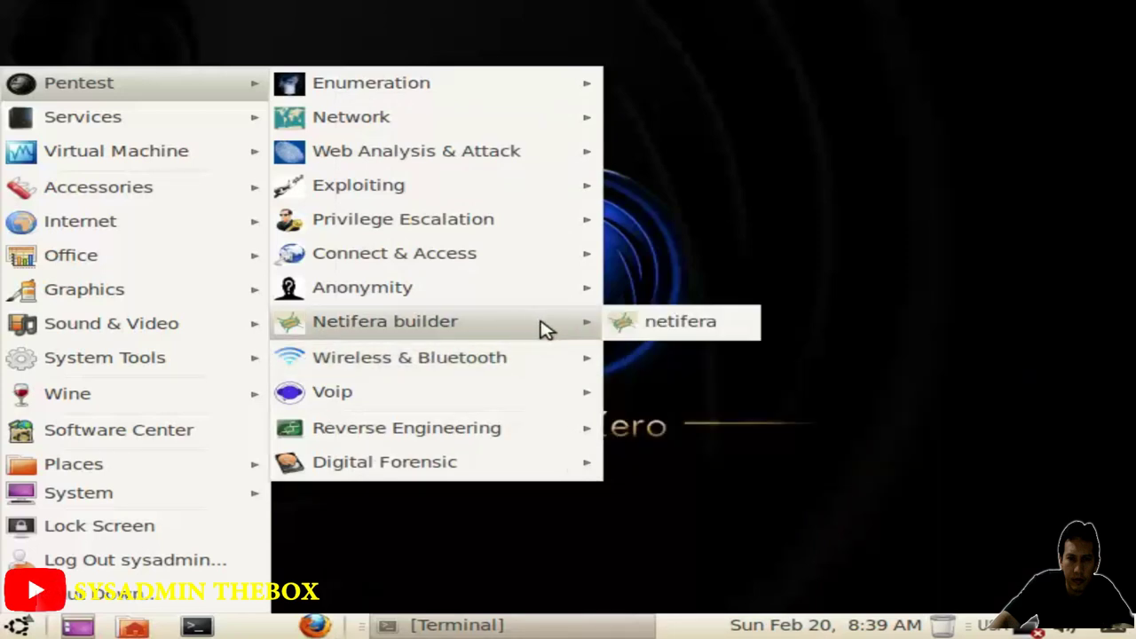
{"action": "left_click", "coordinate": [659, 327]}
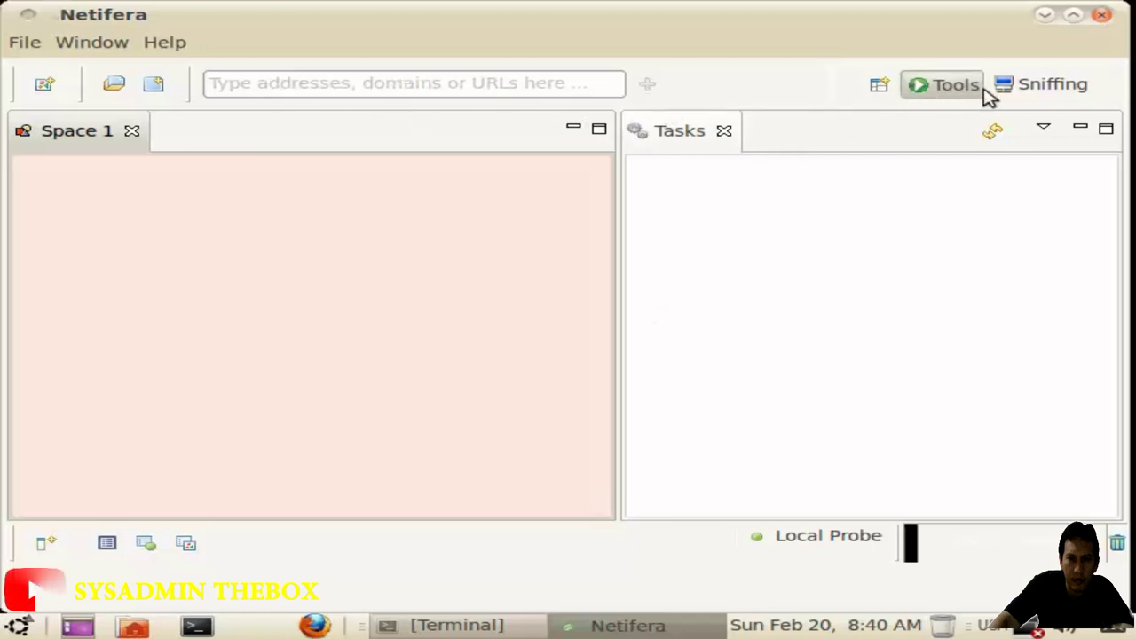
Step: Look over Netifera's Sniffing and Tools perspectives and its menu options, and exit the program
{"action": "left_click", "coordinate": [1024, 88]}
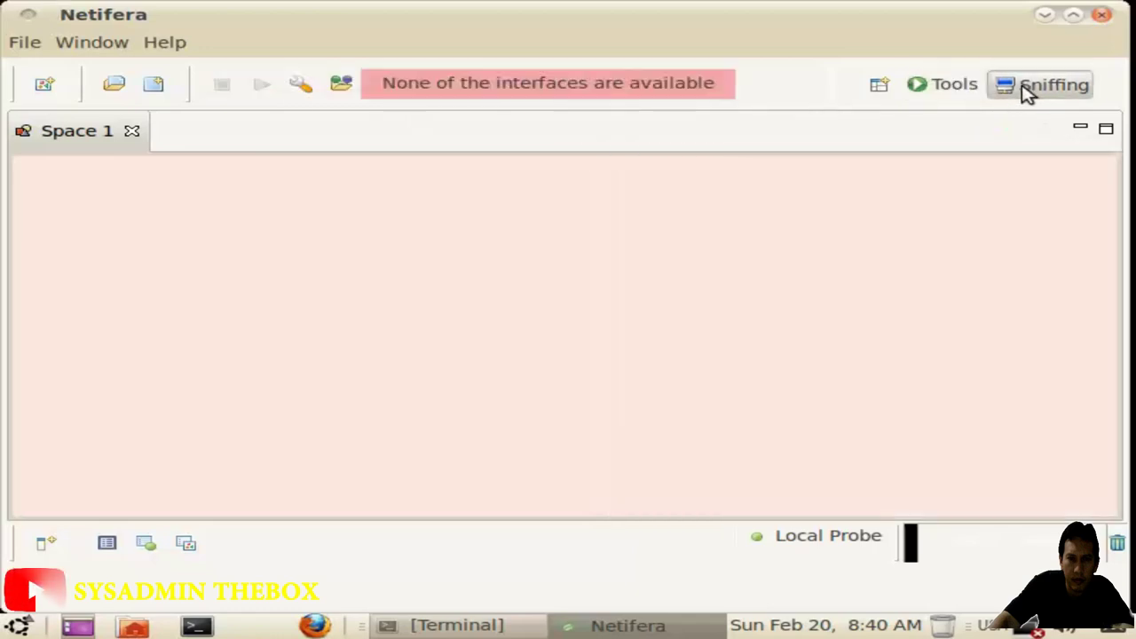
{"action": "left_click", "coordinate": [951, 87]}
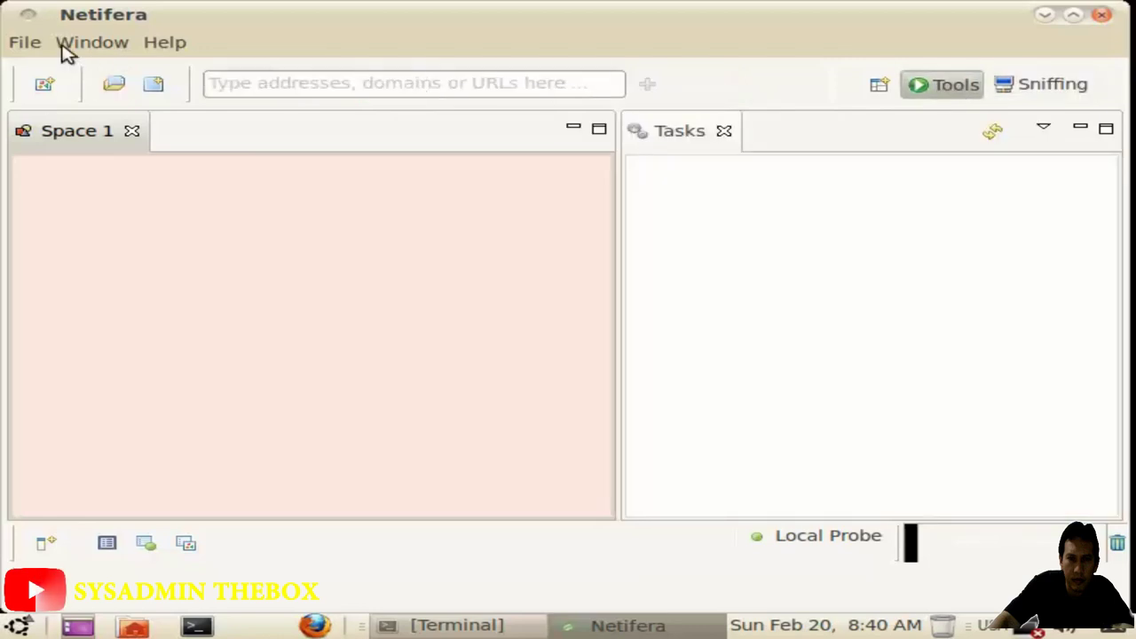
{"action": "left_click", "coordinate": [30, 43]}
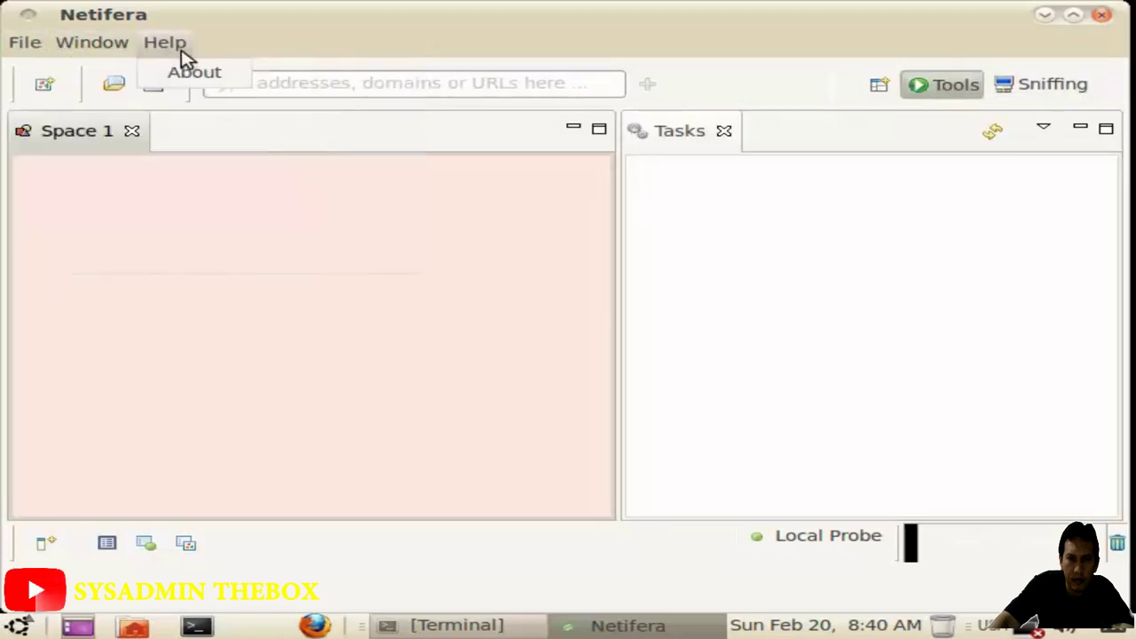
{"action": "mouse_move", "coordinate": [109, 51]}
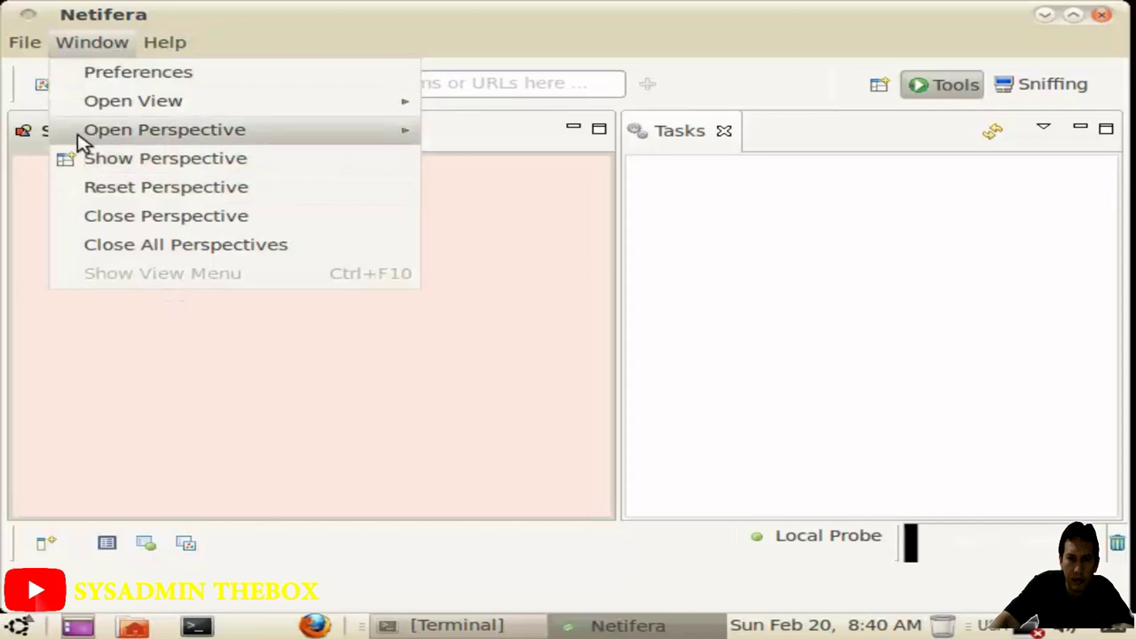
{"action": "mouse_move", "coordinate": [25, 43]}
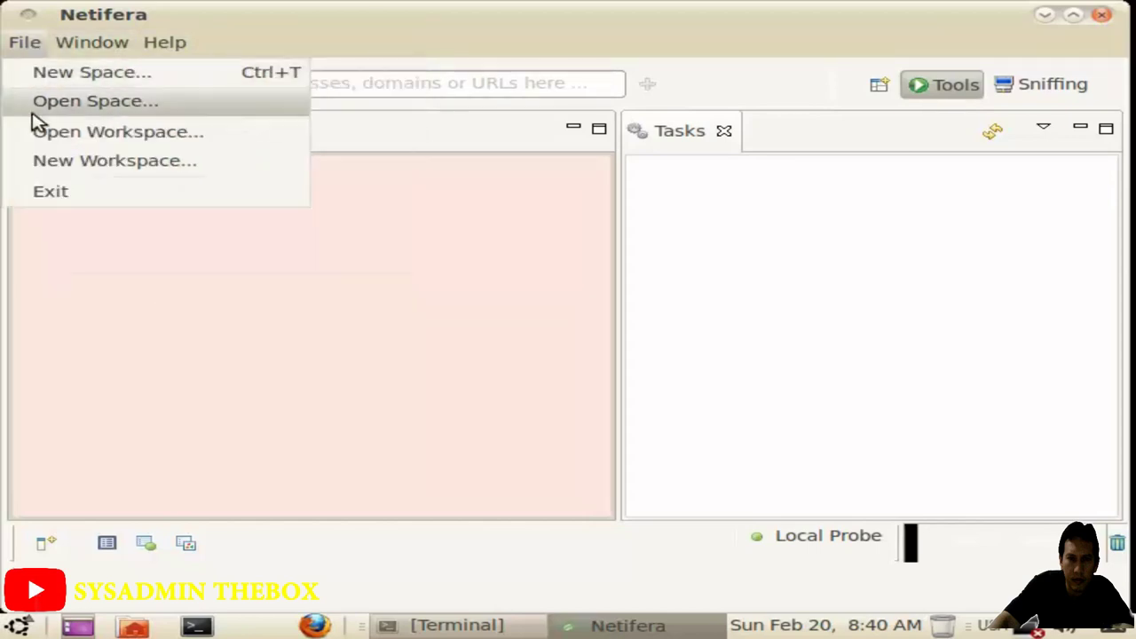
{"action": "left_click", "coordinate": [64, 192]}
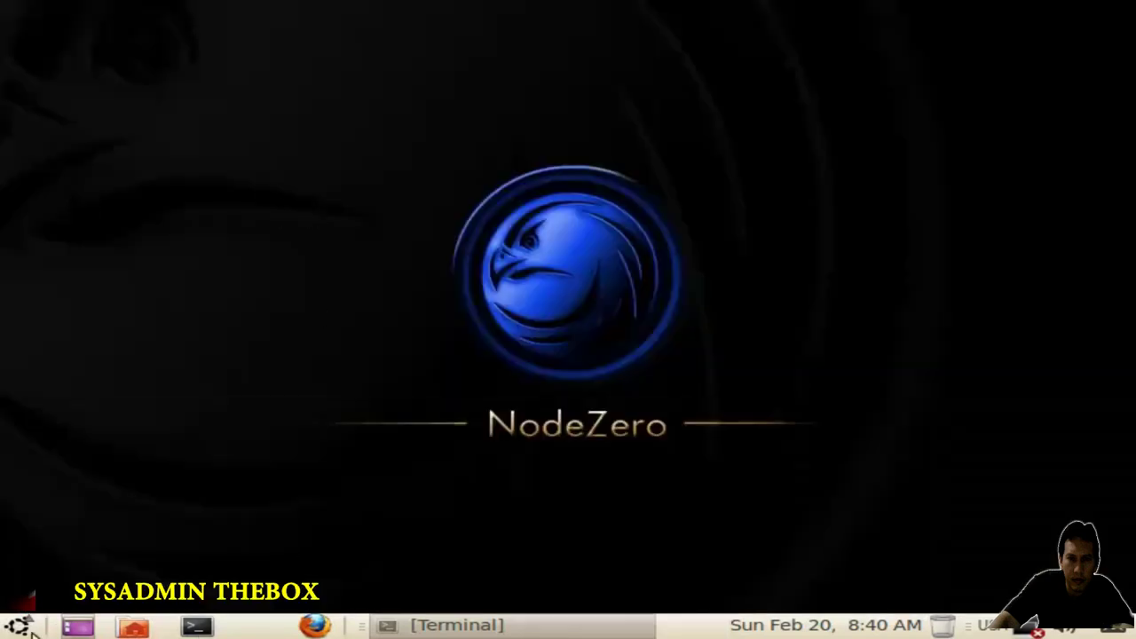
Step: Open a terminal and try to switch to the root account with su -, entering the root password
{"action": "left_click", "coordinate": [197, 626]}
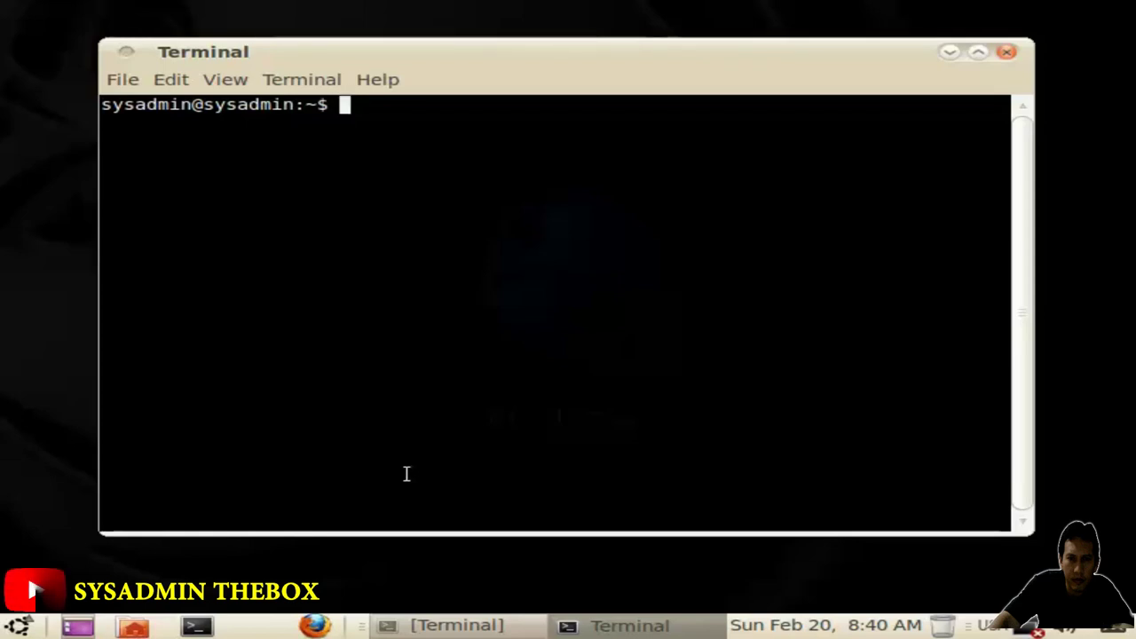
{"action": "type", "text": "su -"}
{"action": "key", "text": "Return"}
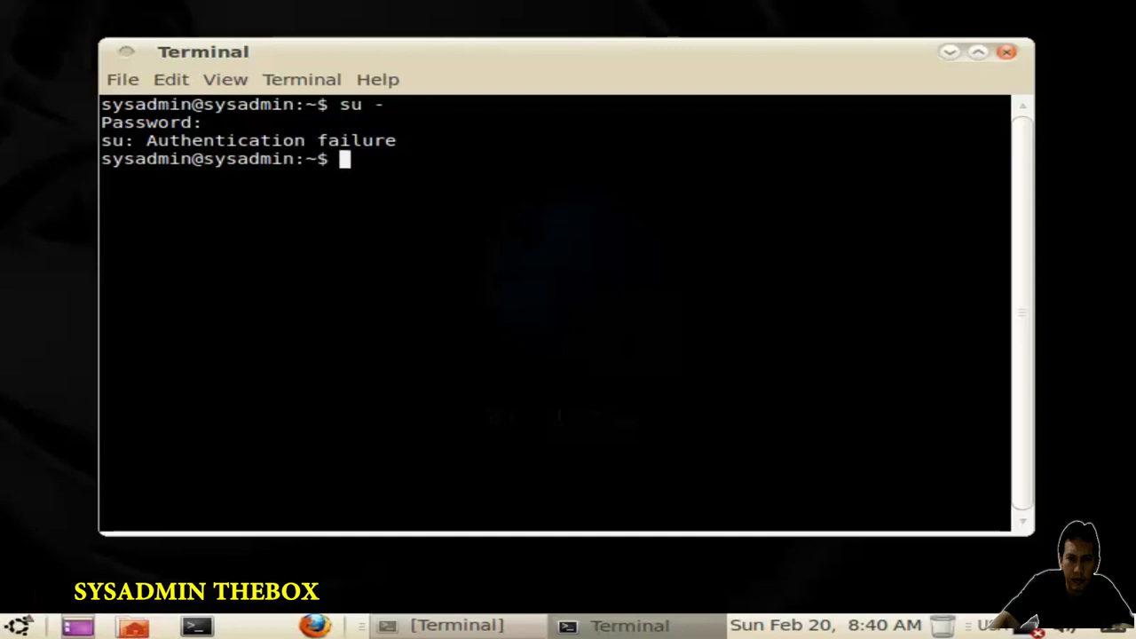
Step: Show the system's release information with sudo cat /etc/issue, entering the account password for sudo
{"action": "type", "text": "sudo "}
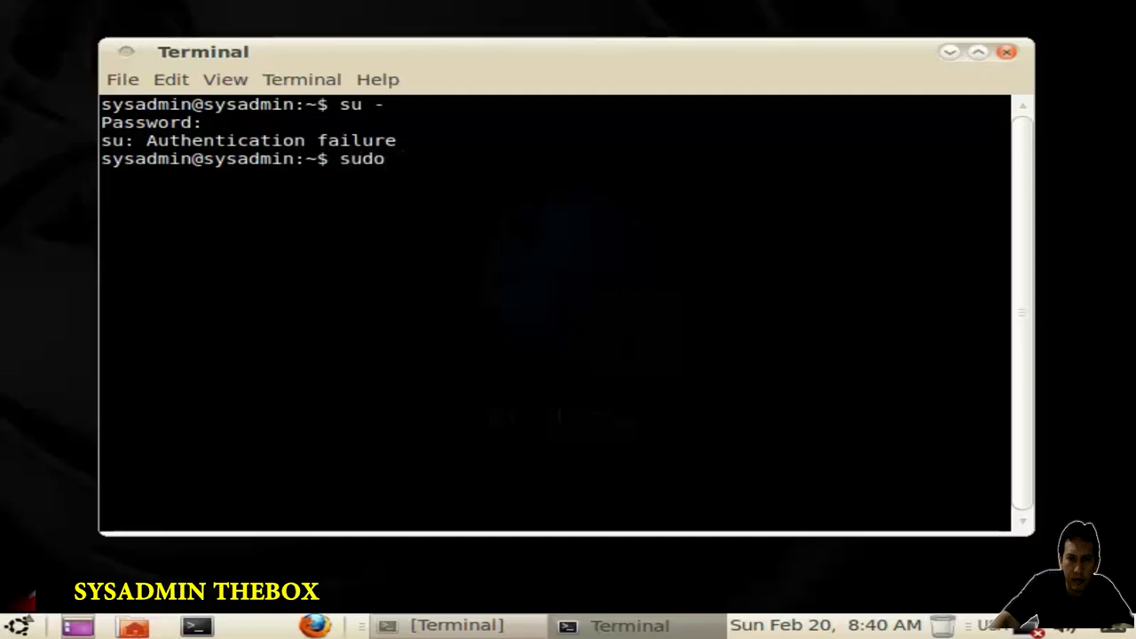
{"action": "type", "text": "/car"}
{"action": "key", "text": "BackSpace"}
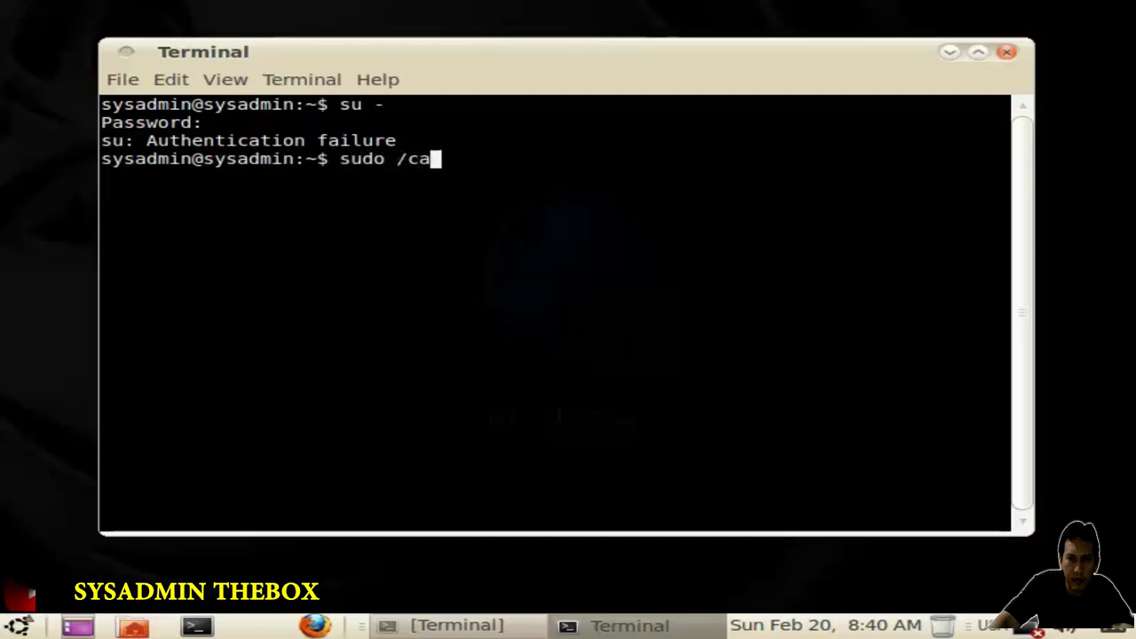
{"action": "key", "text": "BackSpace"}
{"action": "key", "text": "BackSpace"}
{"action": "key", "text": "BackSpace"}
{"action": "key", "text": "BackSpace"}
{"action": "type", "text": "cat "}
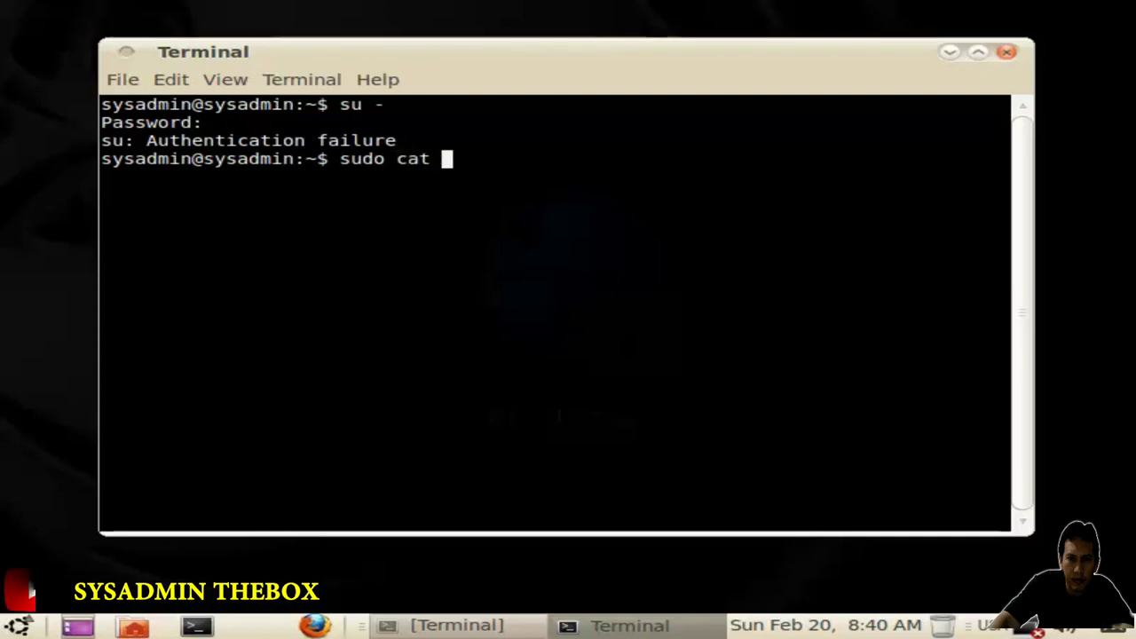
{"action": "type", "text": "/"}
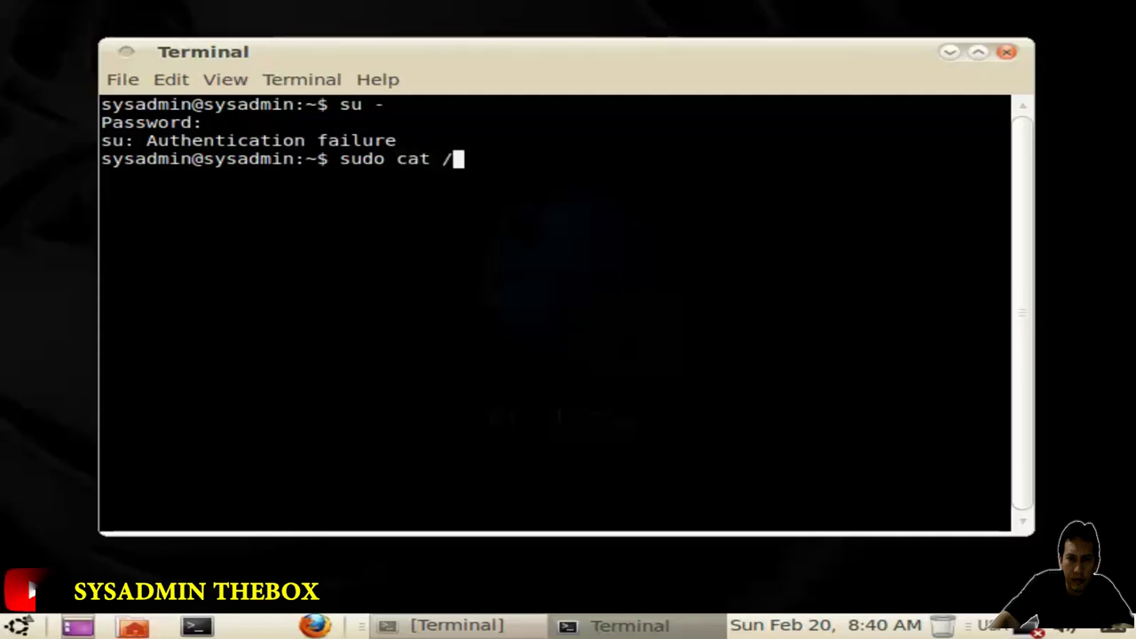
{"action": "type", "text": "etc/issue"}
{"action": "key", "text": "Return"}
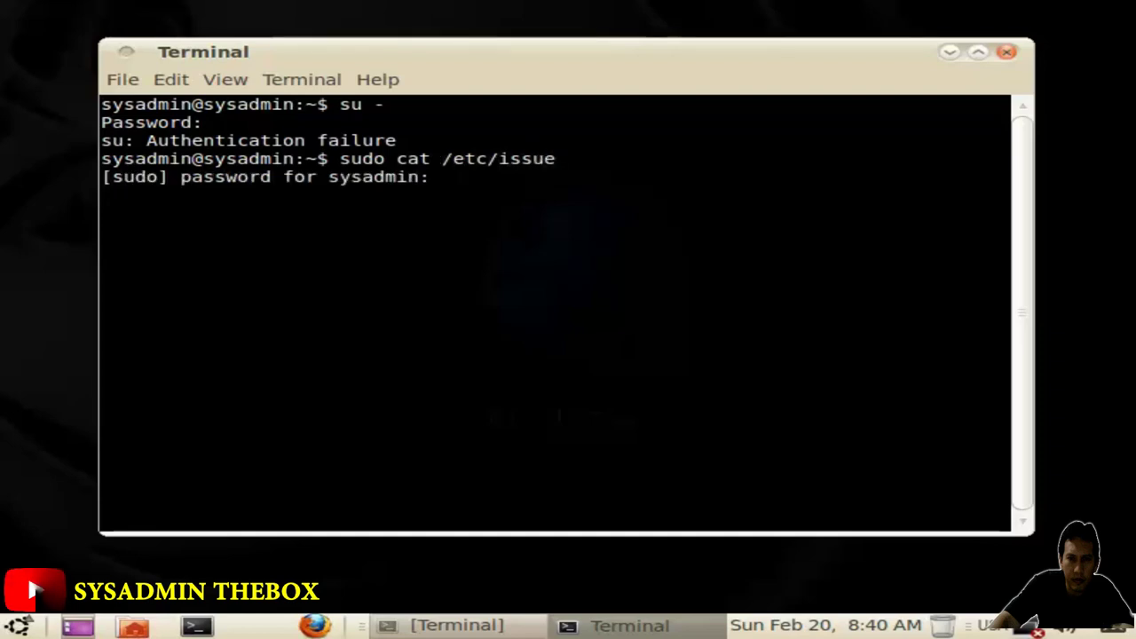
{"action": "key", "text": "Return"}
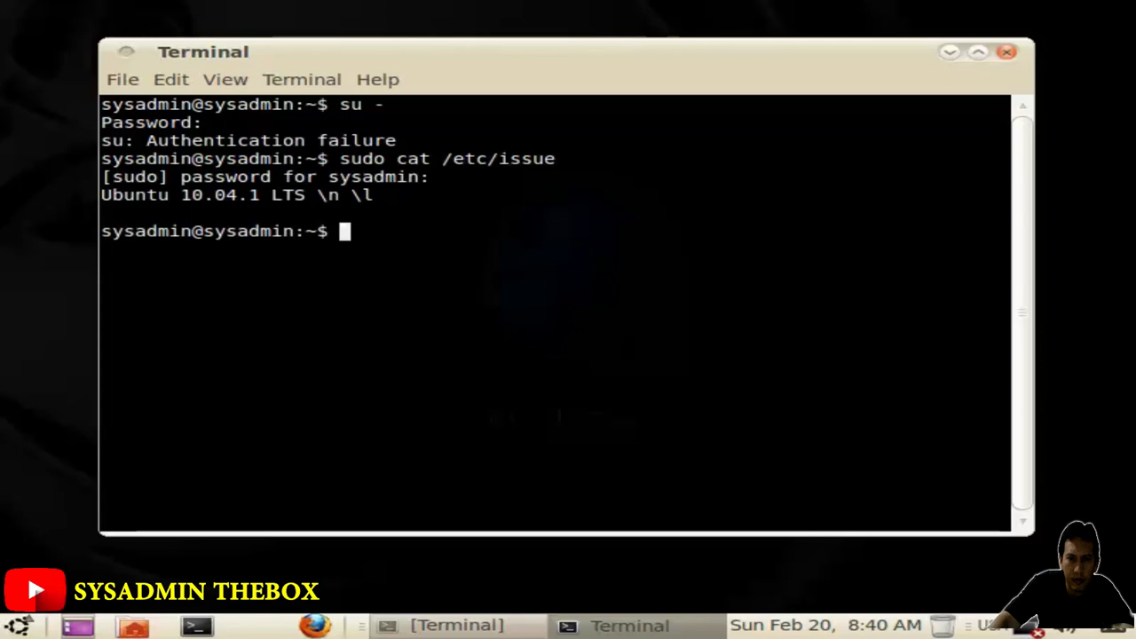
{"action": "key", "text": "Up"}
{"action": "key", "text": "BackSpace"}
{"action": "key", "text": "BackSpace"}
{"action": "key", "text": "BackSpace"}
{"action": "key", "text": "BackSpace"}
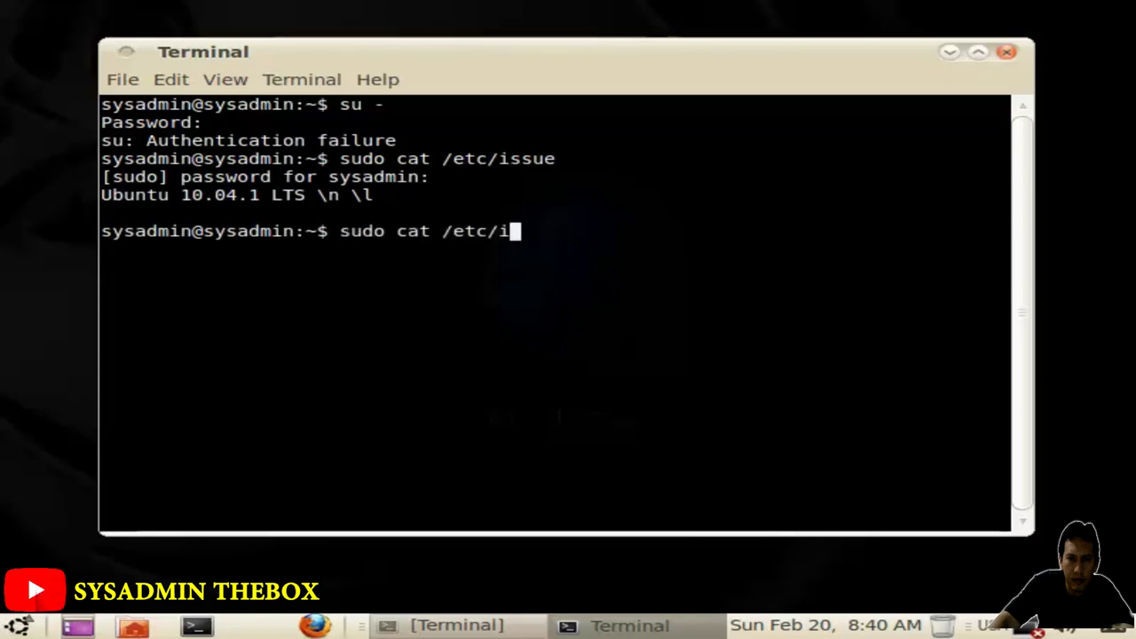
{"action": "key", "text": "BackSpace"}
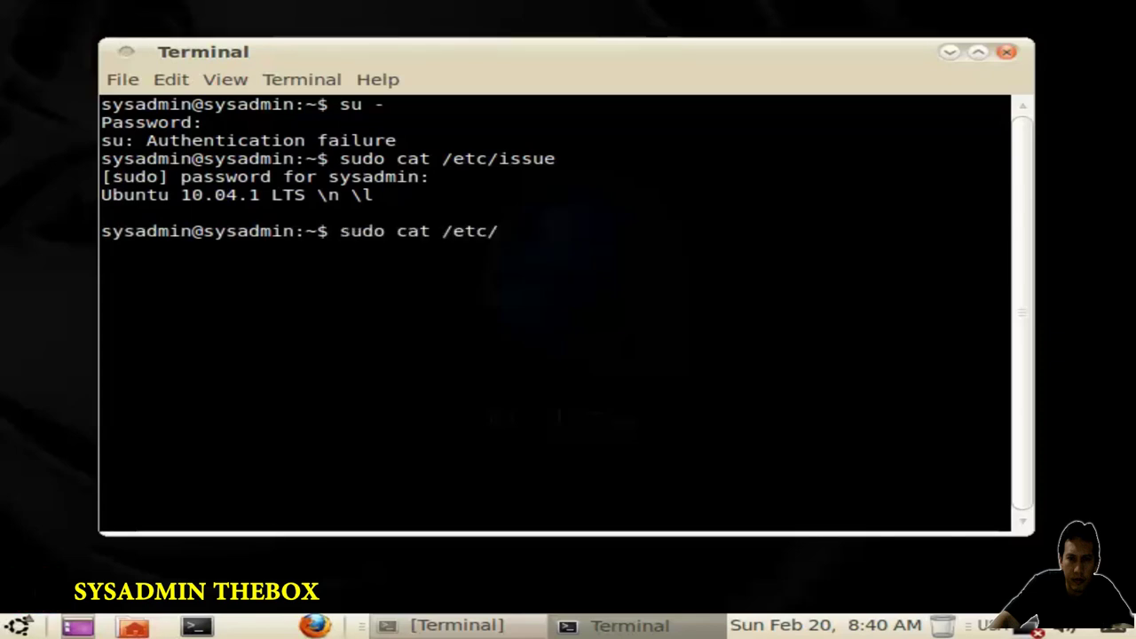
{"action": "type", "text": "n"}
{"action": "key", "text": "Tab"}
{"action": "key", "text": "Tab"}
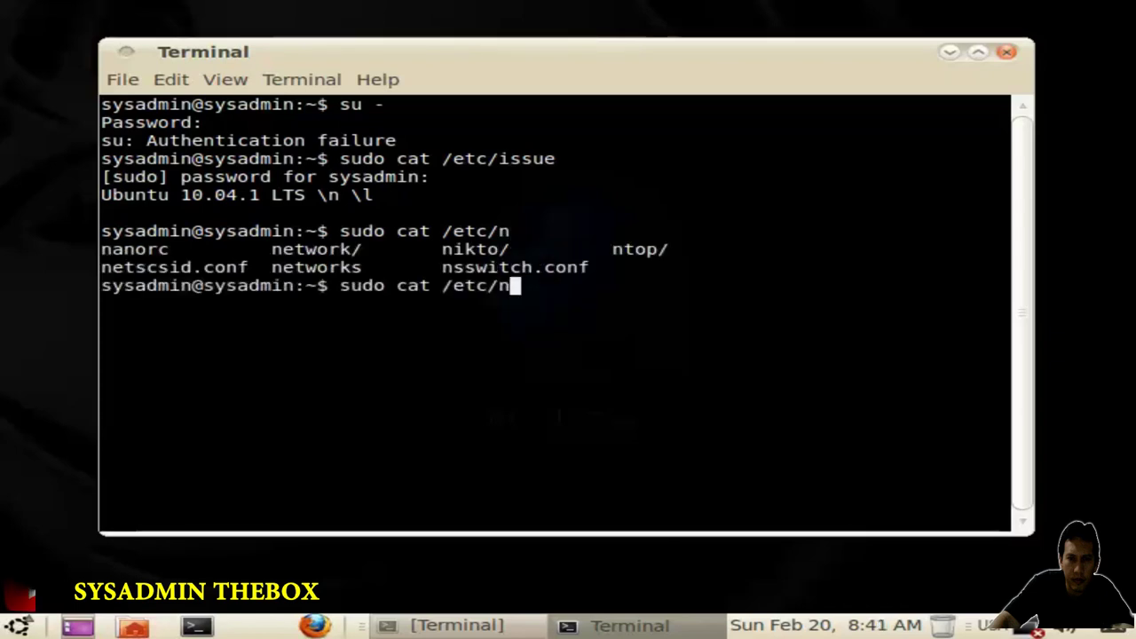
{"action": "key", "text": "BackSpace"}
{"action": "type", "text": "N"}
{"action": "key", "text": "Tab"}
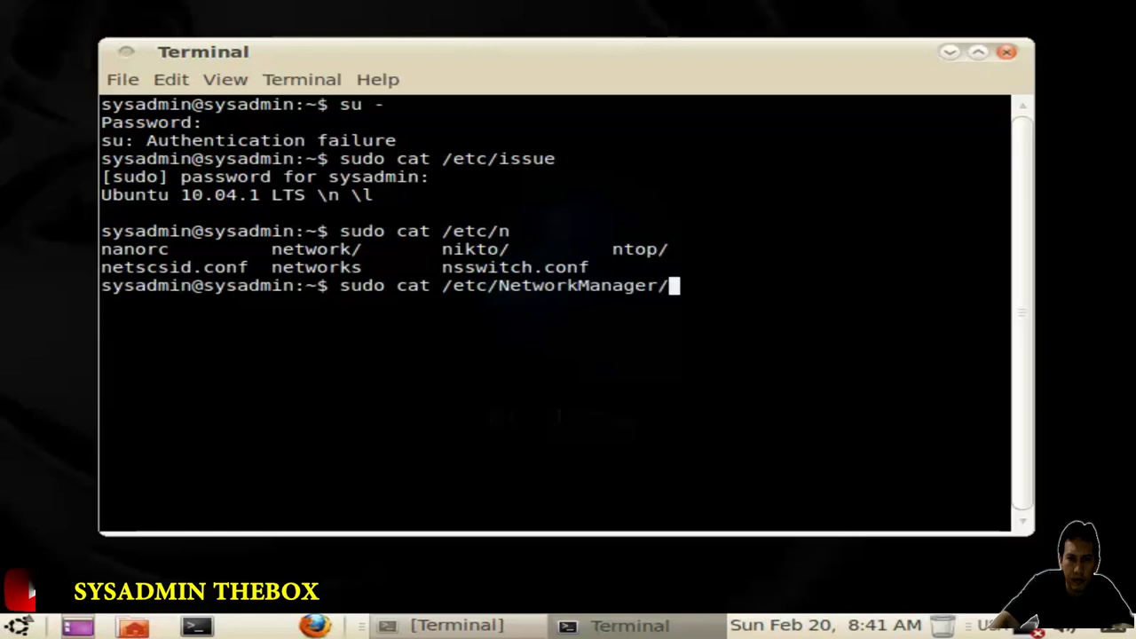
{"action": "key", "text": "BackSpace"}
{"action": "key", "text": "BackSpace"}
{"action": "key", "text": "BackSpace"}
{"action": "key", "text": "BackSpace"}
{"action": "key", "text": "BackSpace"}
{"action": "key", "text": "BackSpace"}
{"action": "key", "text": "BackSpace"}
{"action": "key", "text": "BackSpace"}
{"action": "key", "text": "BackSpace"}
{"action": "key", "text": "BackSpace"}
{"action": "key", "text": "BackSpace"}
{"action": "key", "text": "BackSpace"}
{"action": "key", "text": "BackSpace"}
{"action": "key", "text": "BackSpace"}
{"action": "key", "text": "BackSpace"}
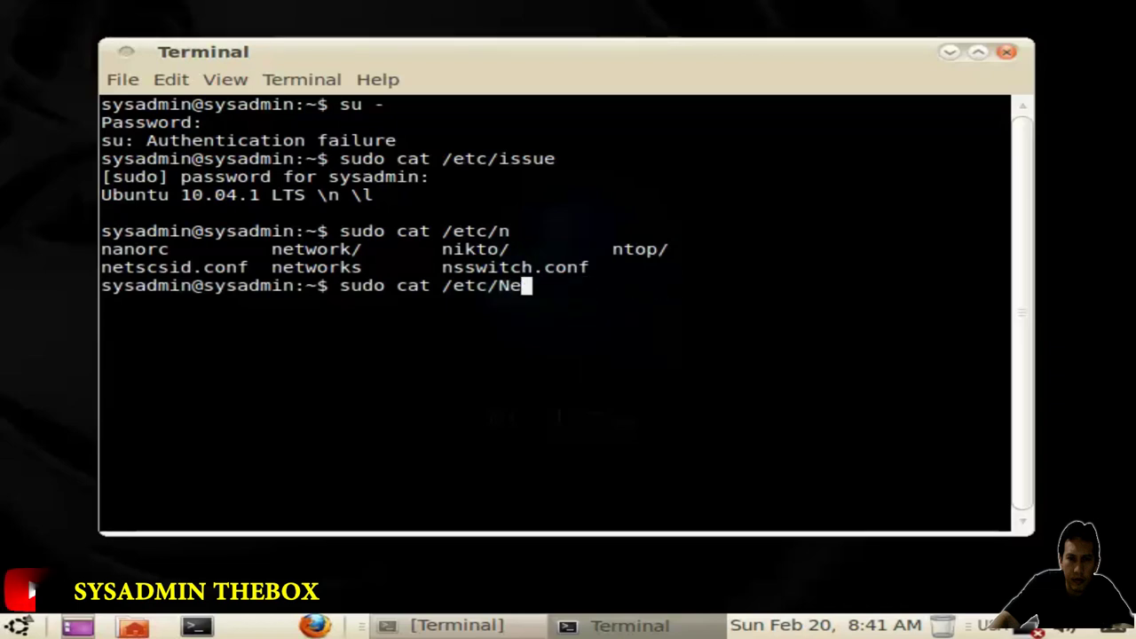
{"action": "type", "text": "U"}
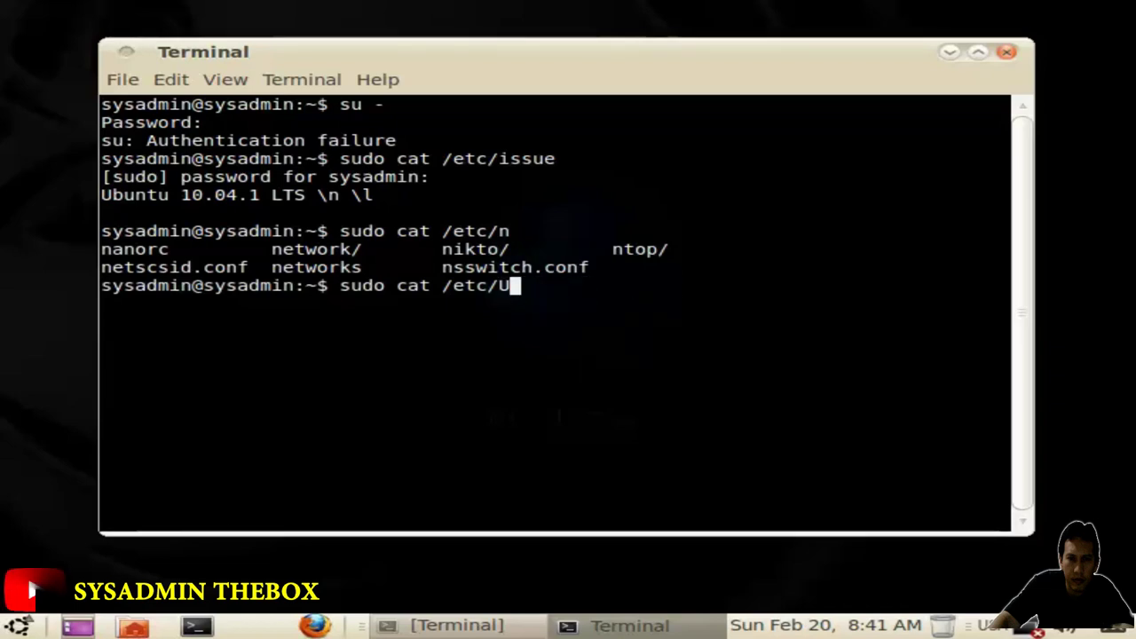
{"action": "key", "text": "BackSpace"}
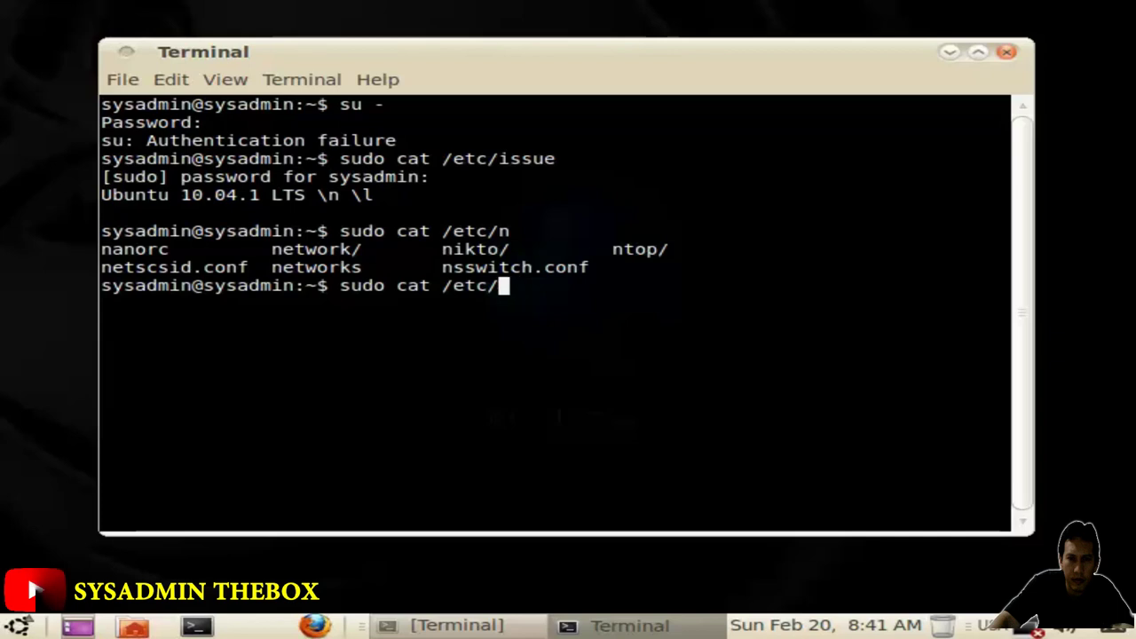
{"action": "key", "text": "BackSpace"}
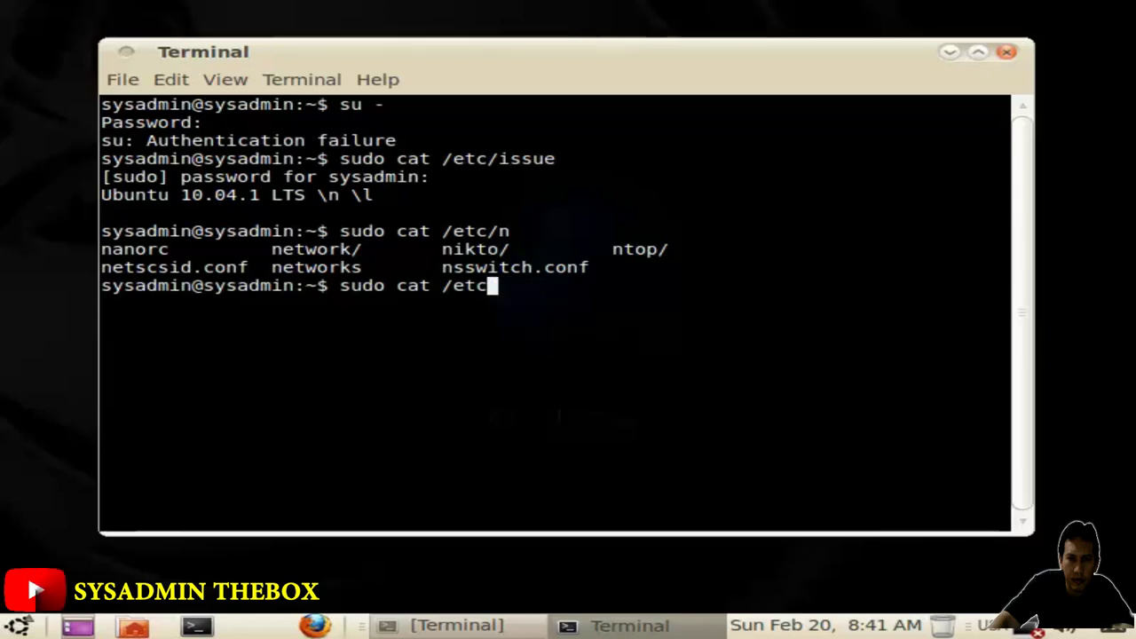
{"action": "key", "text": "BackSpace"}
{"action": "key", "text": "BackSpace"}
{"action": "key", "text": "BackSpace"}
{"action": "key", "text": "BackSpace"}
{"action": "key", "text": "BackSpace"}
{"action": "key", "text": "BackSpace"}
{"action": "key", "text": "BackSpace"}
{"action": "key", "text": "BackSpace"}
{"action": "key", "text": "BackSpace"}
{"action": "key", "text": "BackSpace"}
{"action": "key", "text": "BackSpace"}
{"action": "key", "text": "BackSpace"}
{"action": "key", "text": "BackSpace"}
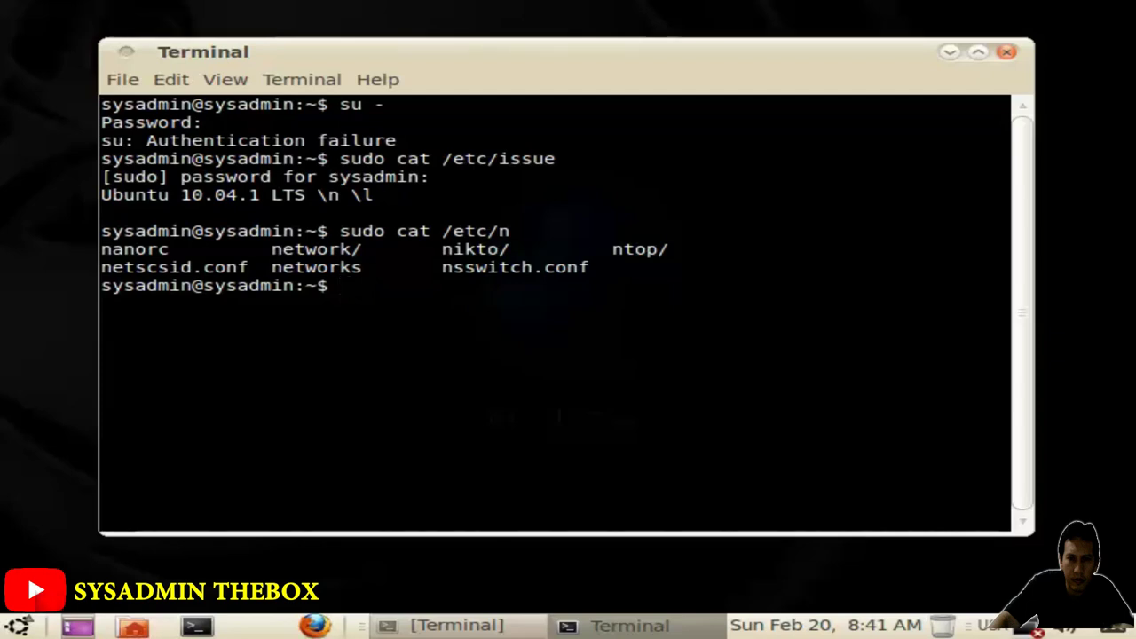
Step: Query the distribution's release information by running lsb_release in the terminal
{"action": "type", "text": "lsb_release"}
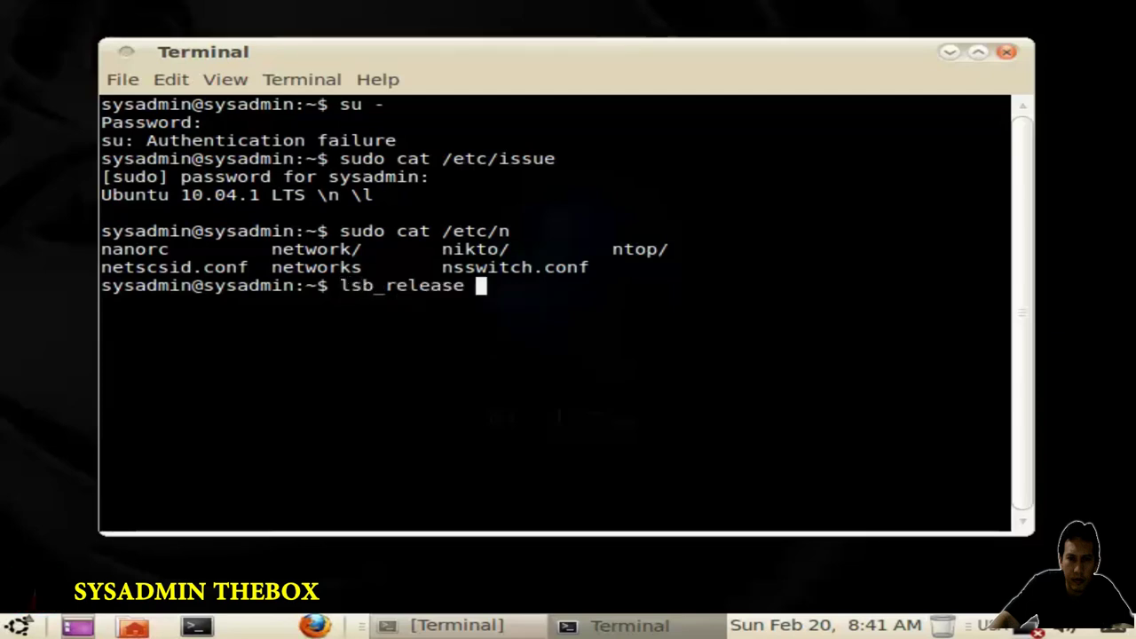
{"action": "key", "text": "Return"}
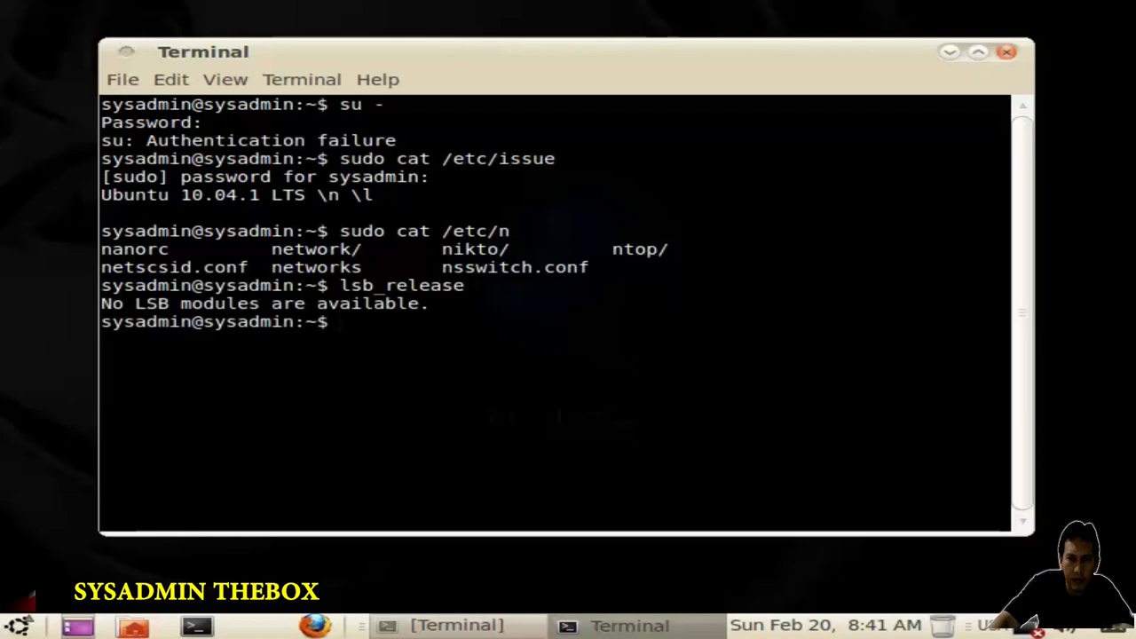
Step: Clear the terminal's output and end the session with exit
{"action": "type", "text": "clear"}
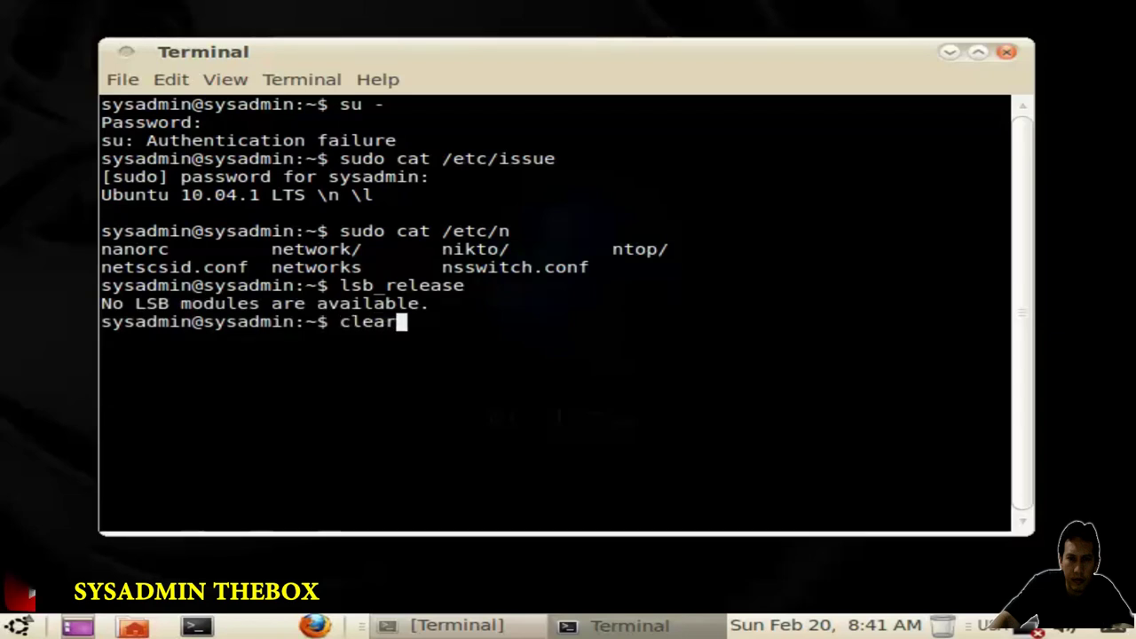
{"action": "key", "text": "Return"}
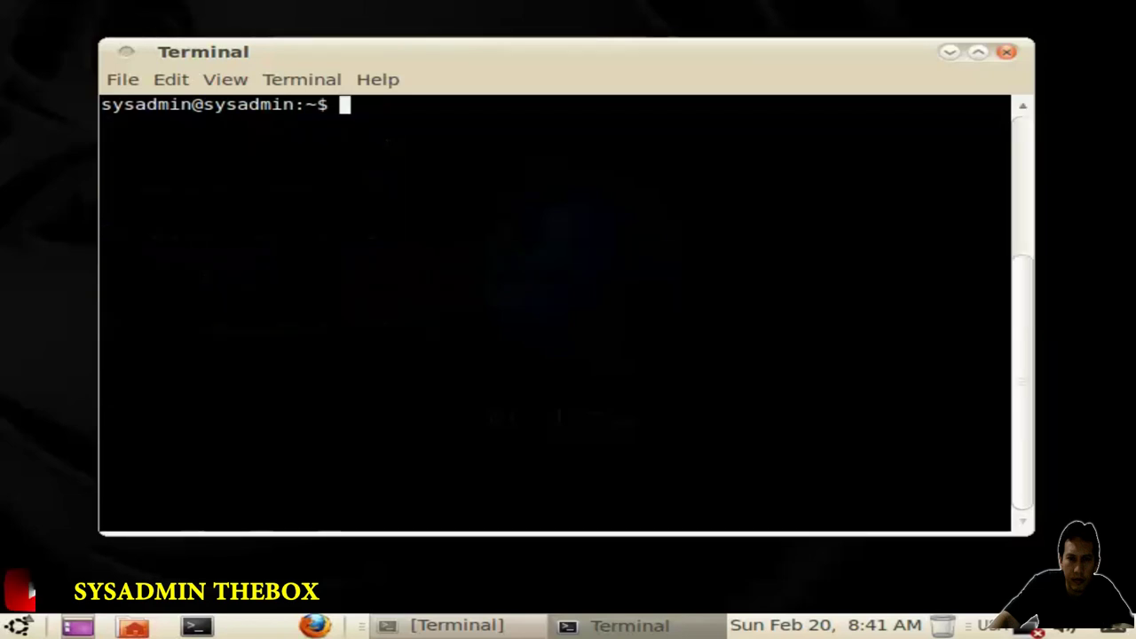
{"action": "type", "text": "exit"}
{"action": "key", "text": "Return"}
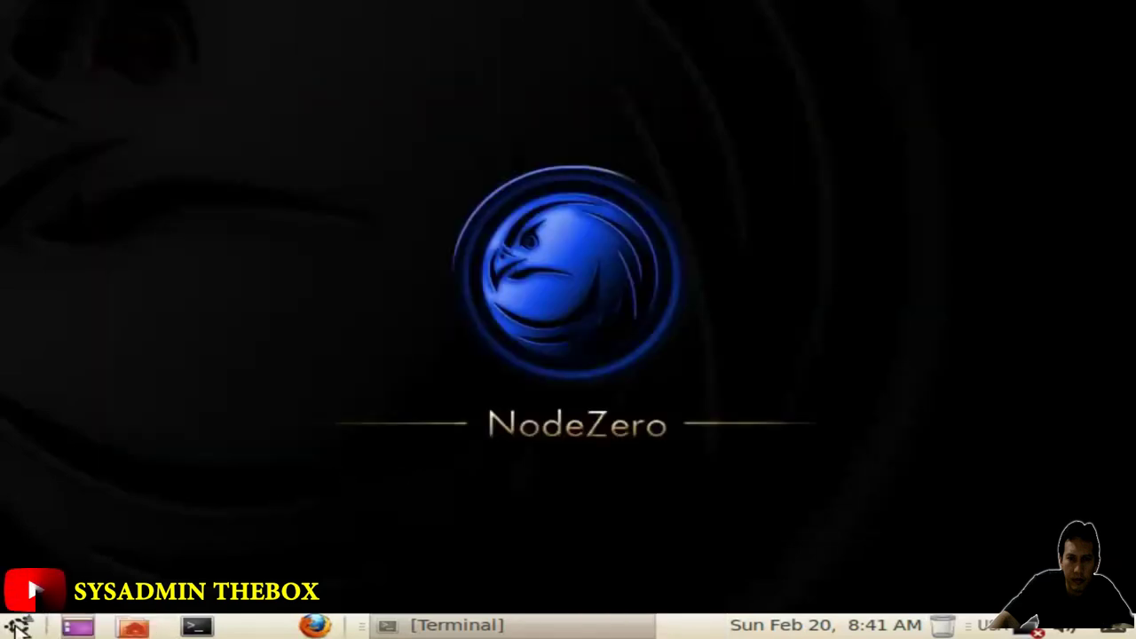
{"action": "left_click", "coordinate": [18, 627]}
{"action": "left_click", "coordinate": [321, 581]}
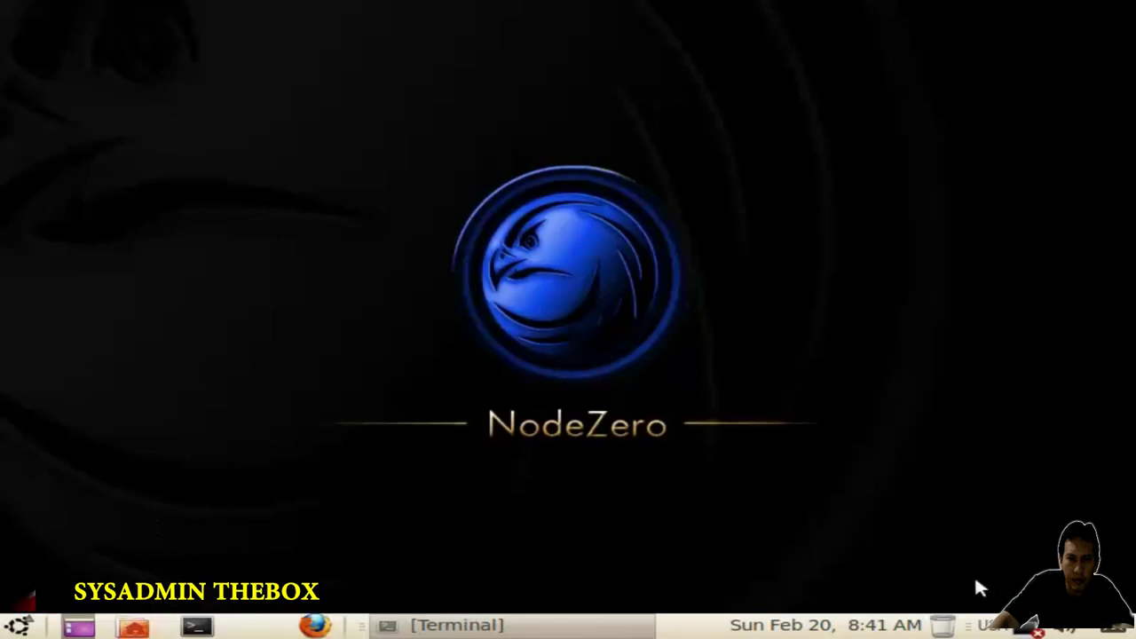
Step: Raise the system sound volume nearly to the maximum
{"action": "left_click", "coordinate": [1065, 629]}
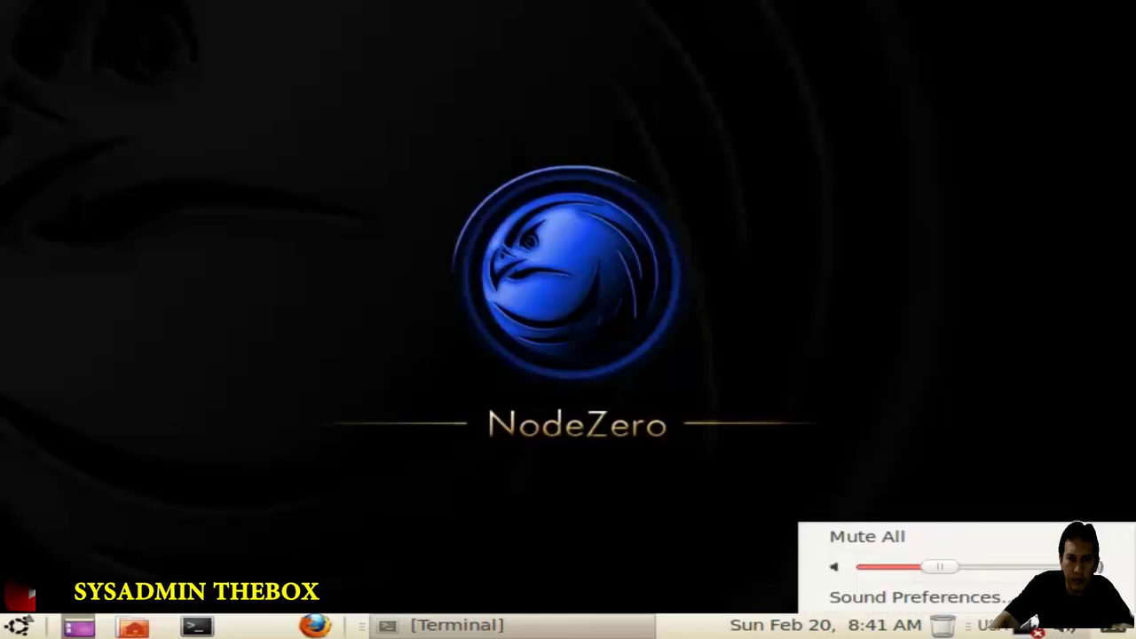
{"action": "scroll", "coordinate": [949, 582], "scroll_direction": "up", "scroll_amount": 10}
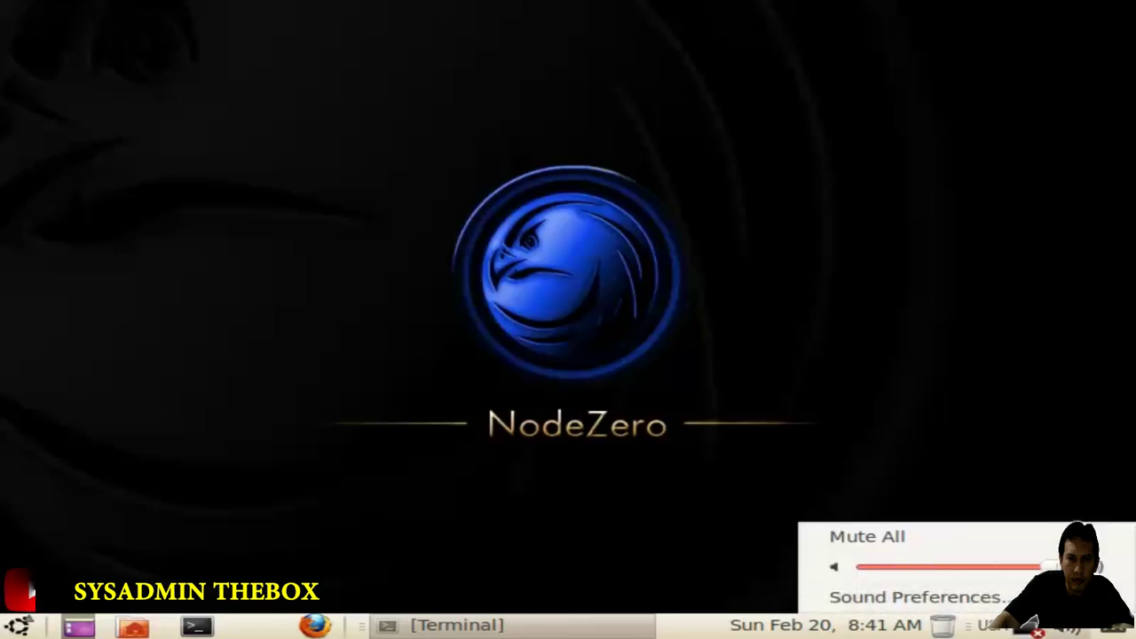
{"action": "left_click", "coordinate": [414, 538]}
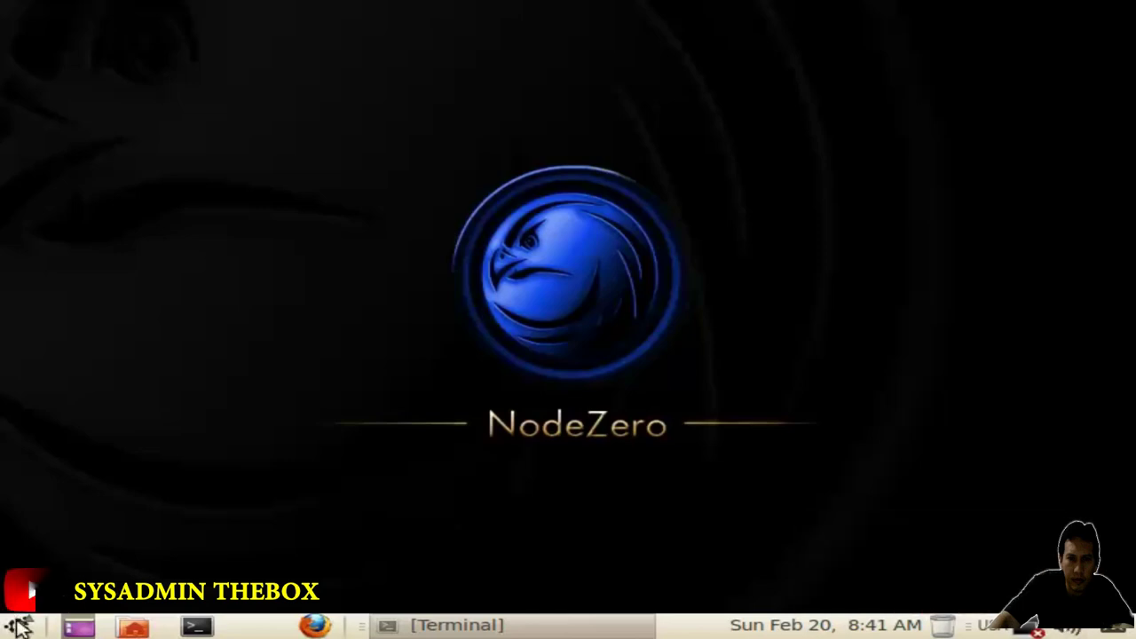
Step: Launch VirtualBox OSE from the main menu's Virtual Machine group
{"action": "left_click", "coordinate": [20, 627]}
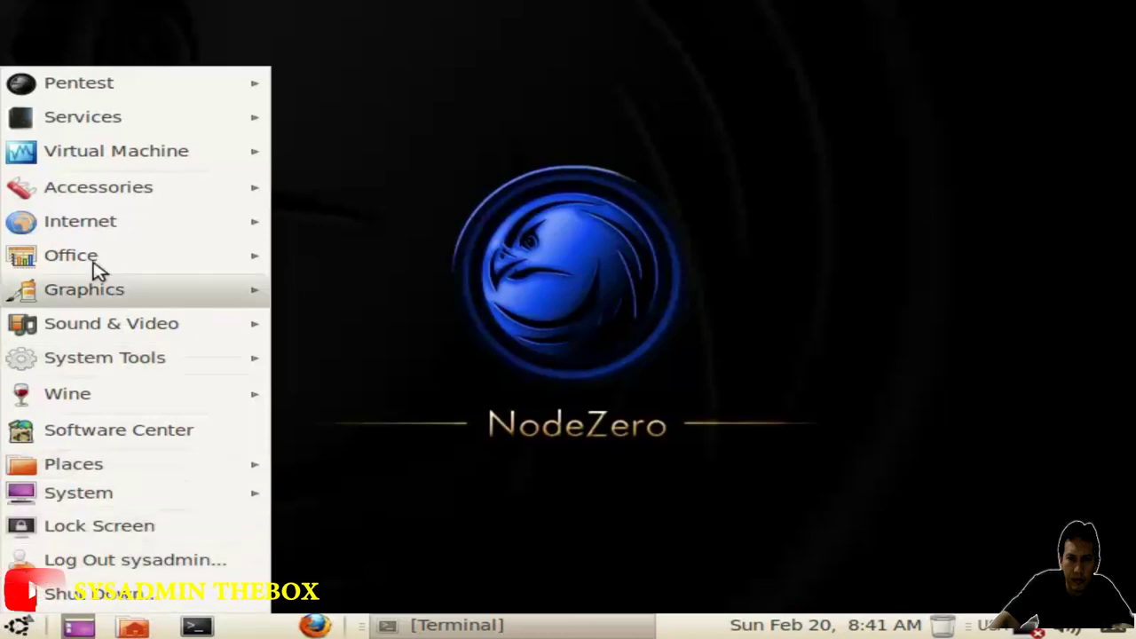
{"action": "mouse_move", "coordinate": [106, 117]}
{"action": "mouse_move", "coordinate": [85, 158]}
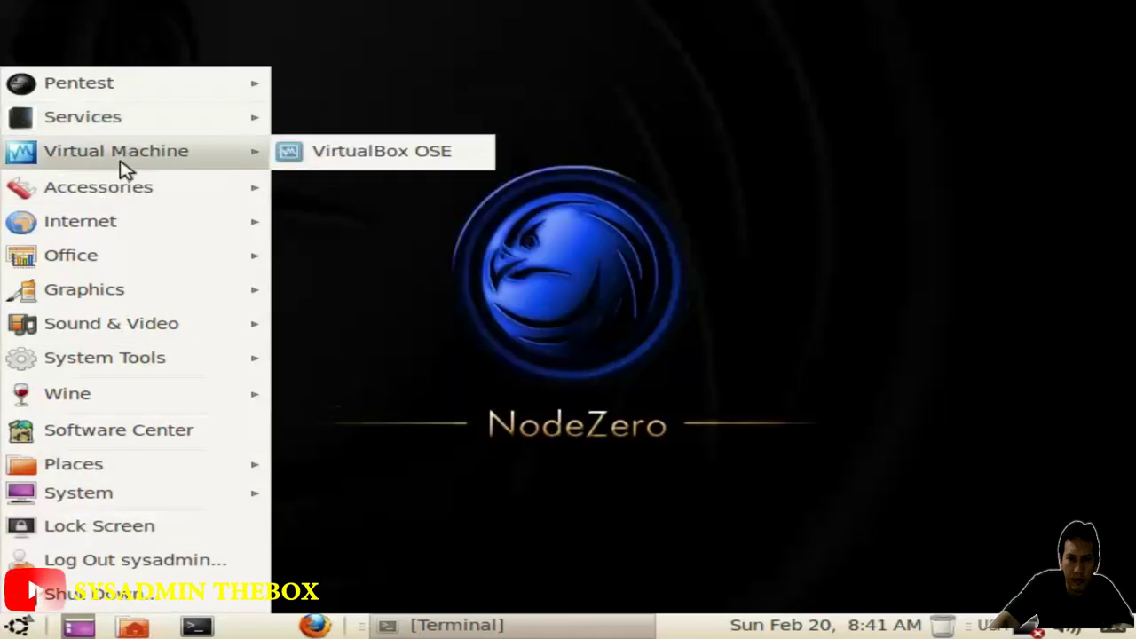
{"action": "left_click", "coordinate": [407, 156]}
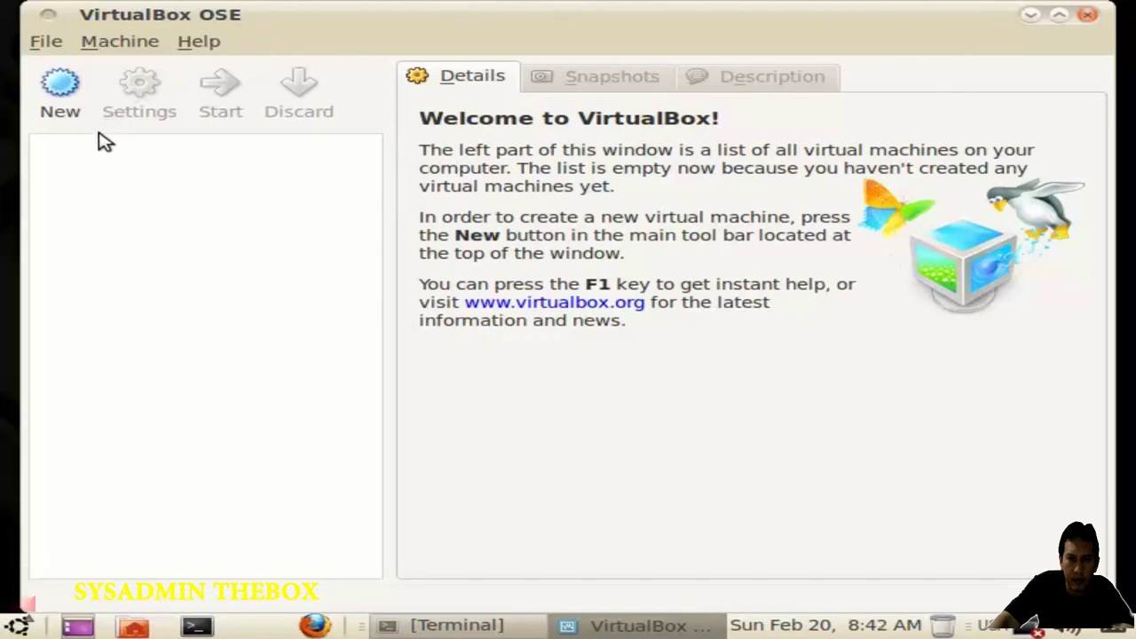
Step: View the VirtualBox version information in its About window and close that window
{"action": "left_click", "coordinate": [183, 50]}
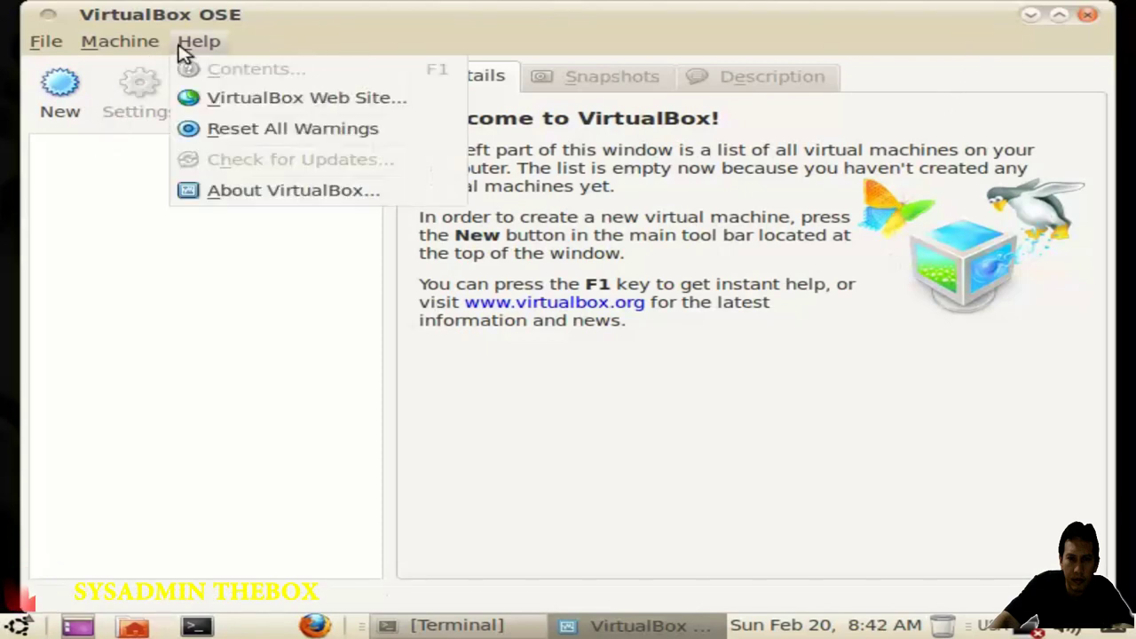
{"action": "left_click", "coordinate": [219, 190]}
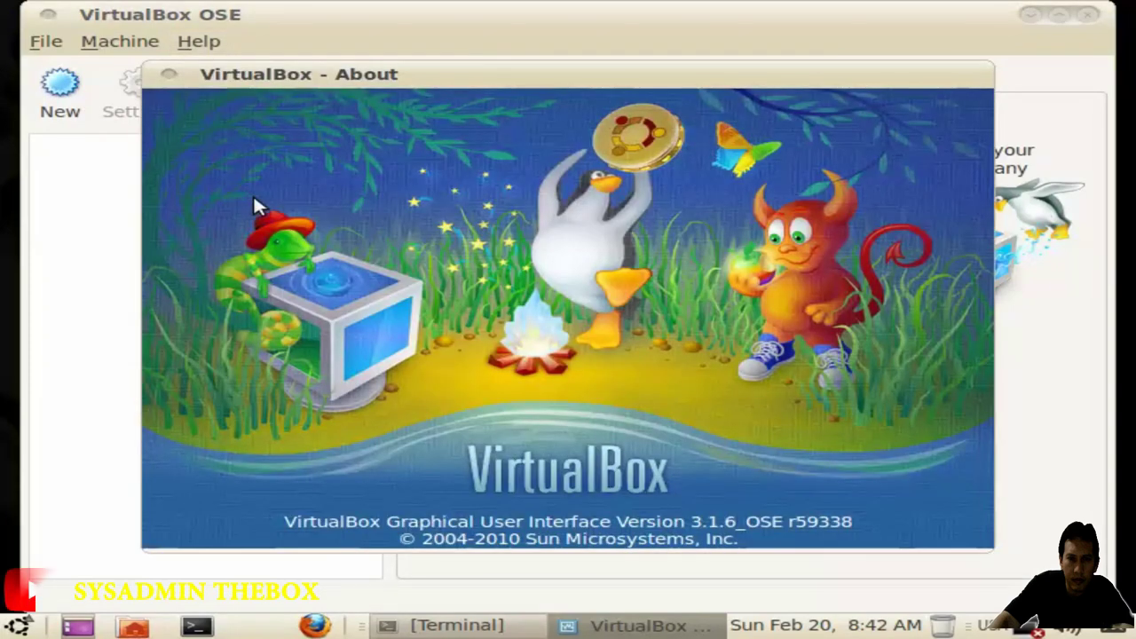
{"action": "left_click", "coordinate": [253, 194]}
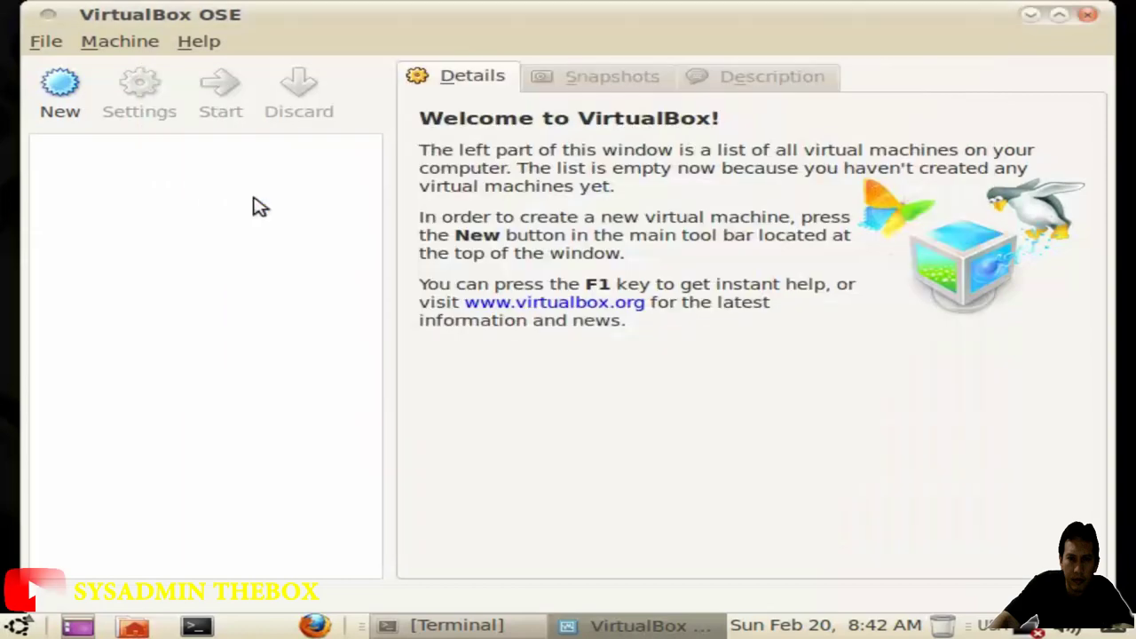
Step: Try the new virtual machine wizard with Linux and Other Linux as the OS type, cancel it and close VirtualBox
{"action": "left_click", "coordinate": [71, 107]}
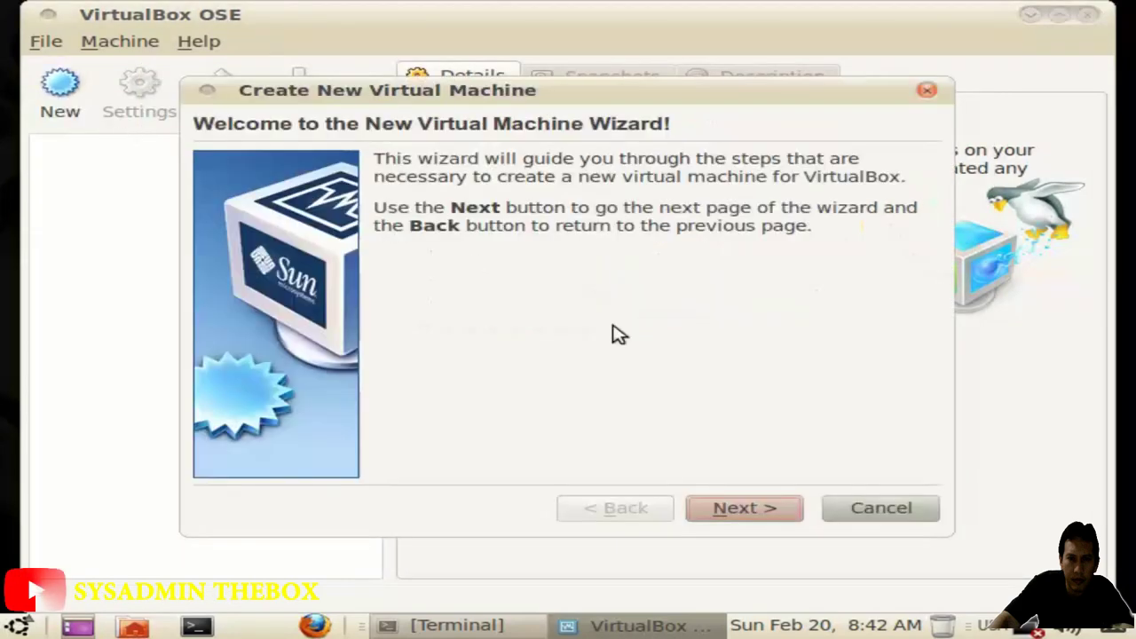
{"action": "left_click", "coordinate": [720, 515]}
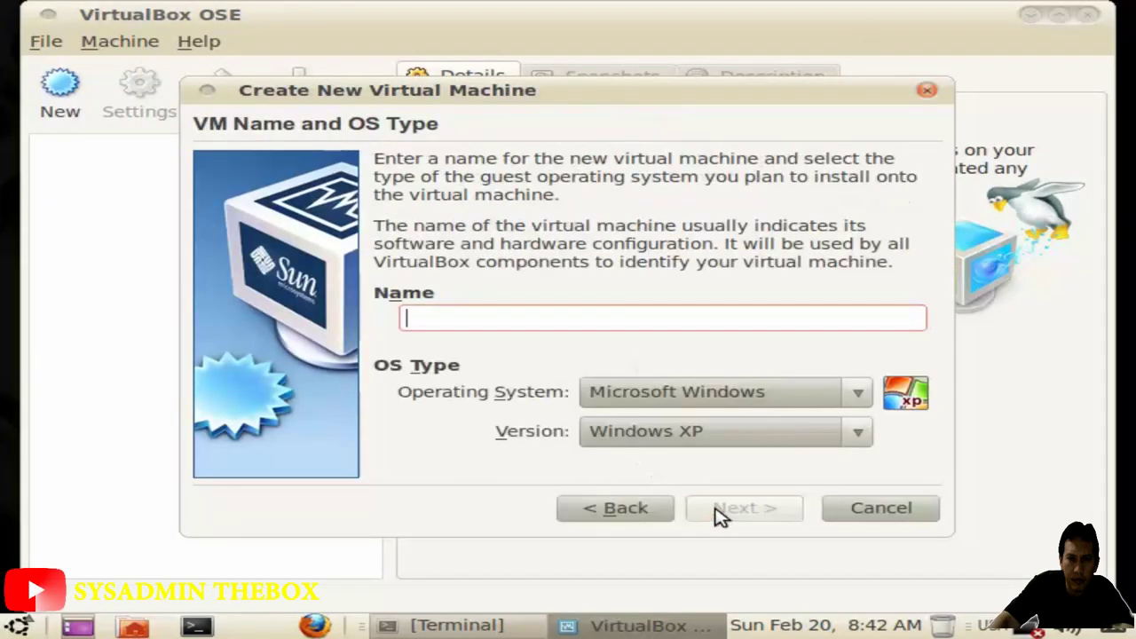
{"action": "left_click", "coordinate": [778, 402]}
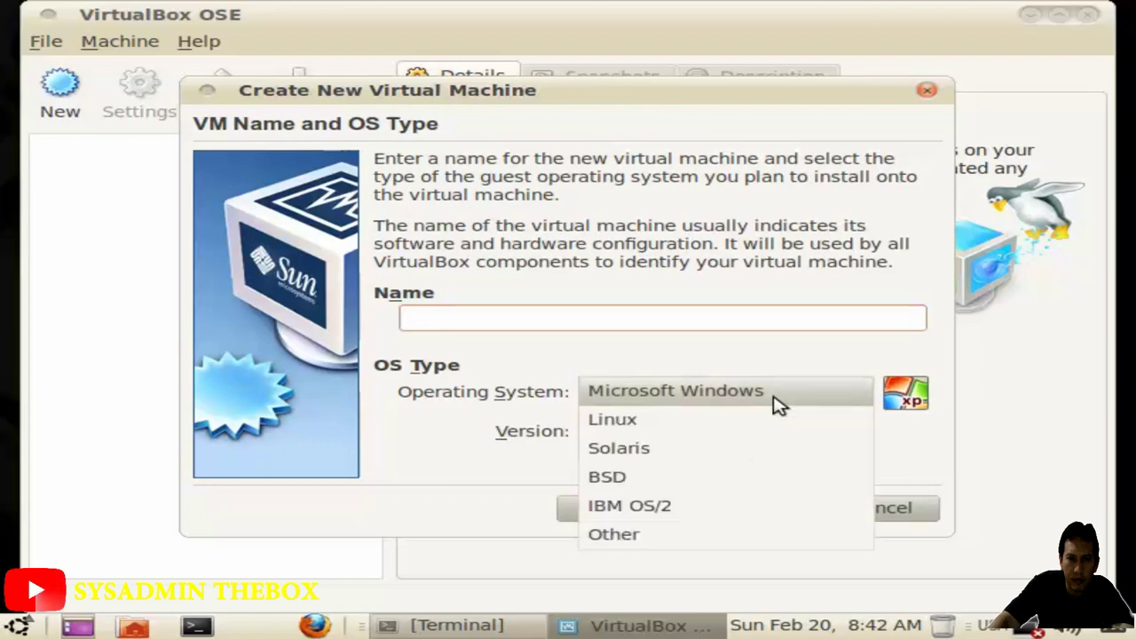
{"action": "left_click", "coordinate": [679, 432]}
{"action": "left_click", "coordinate": [680, 432]}
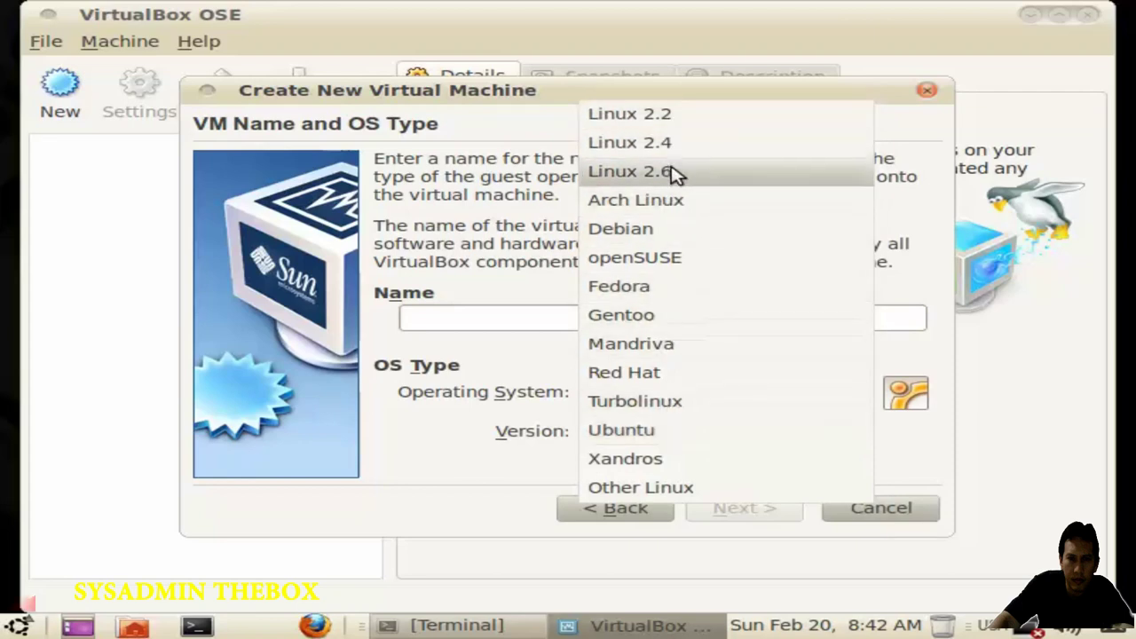
{"action": "left_click", "coordinate": [663, 489]}
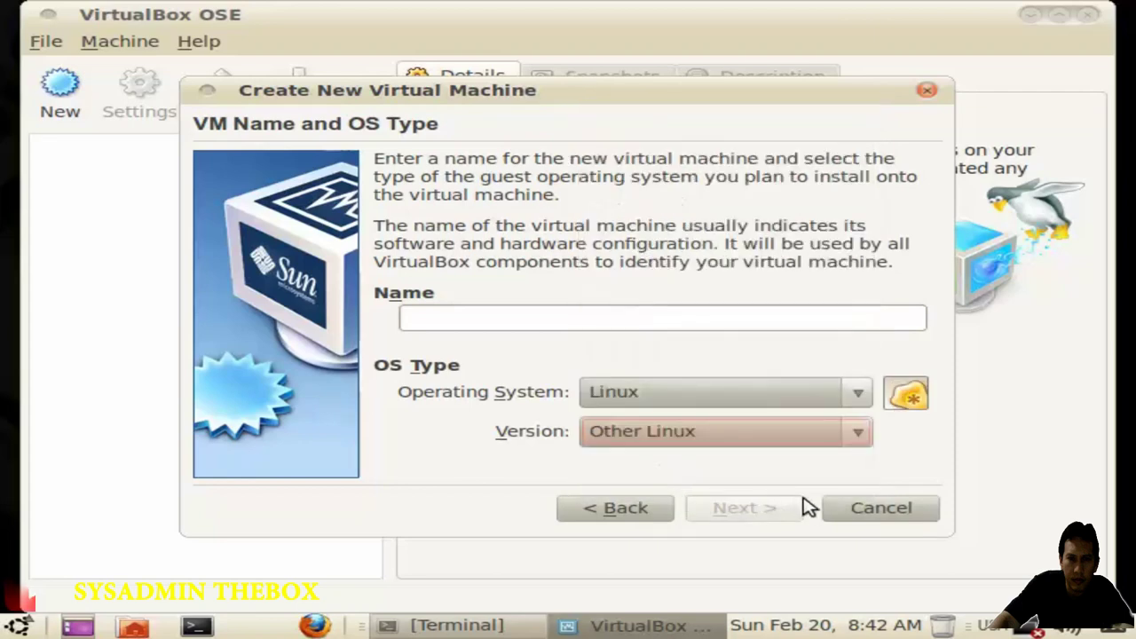
{"action": "left_click", "coordinate": [844, 511]}
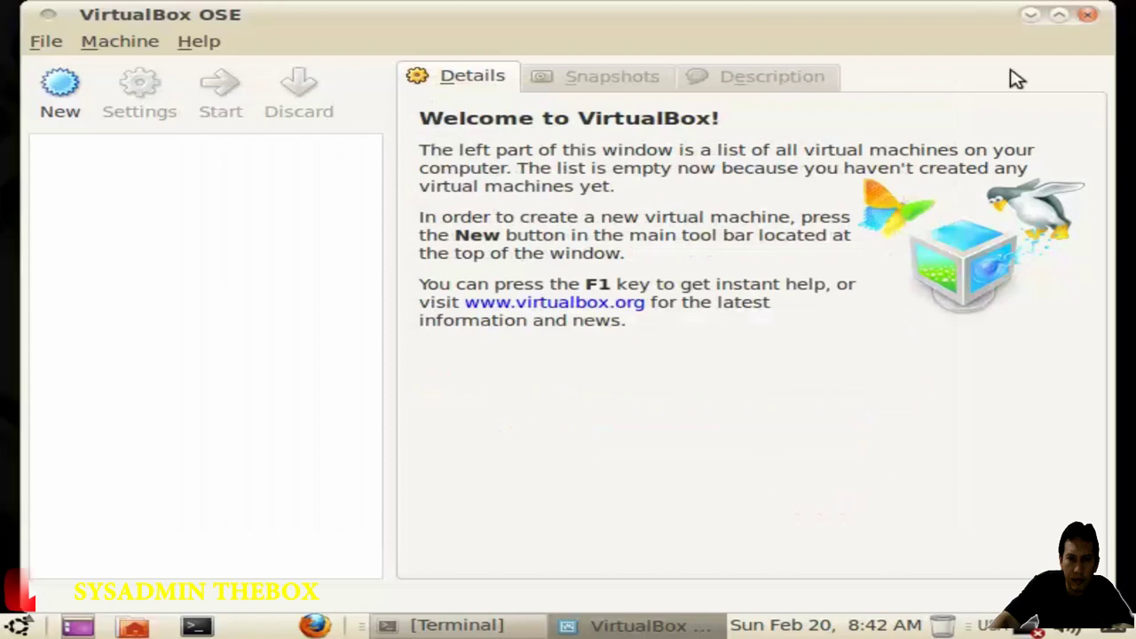
{"action": "left_click", "coordinate": [1091, 16]}
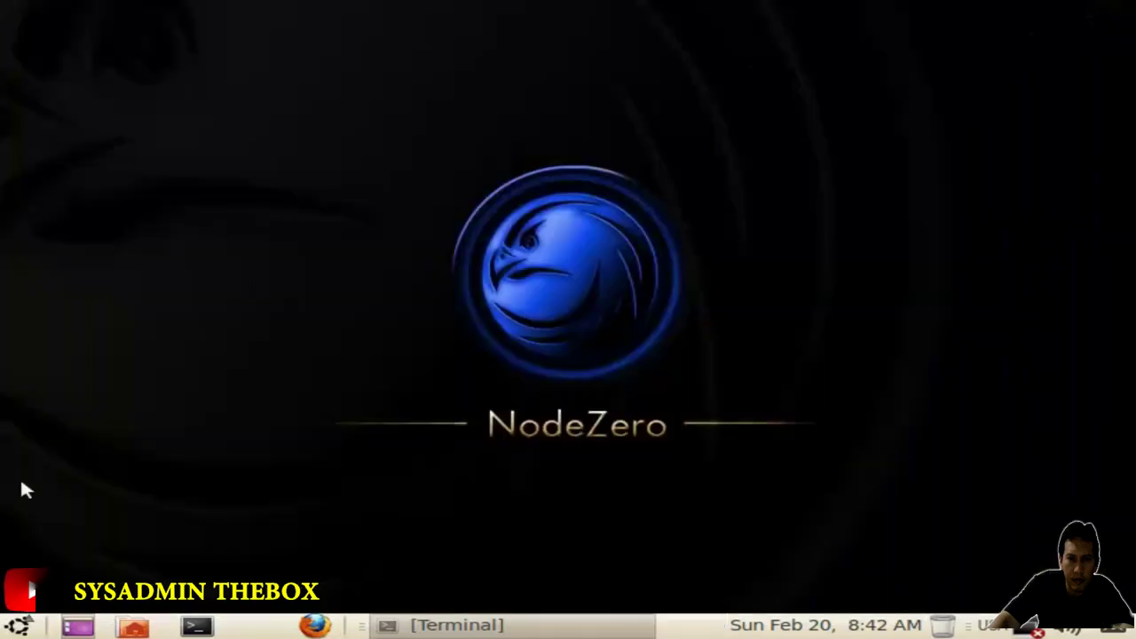
Step: Launch Install RELEASE from the system administration tools and authorize it with the administrator password
{"action": "left_click", "coordinate": [8, 627]}
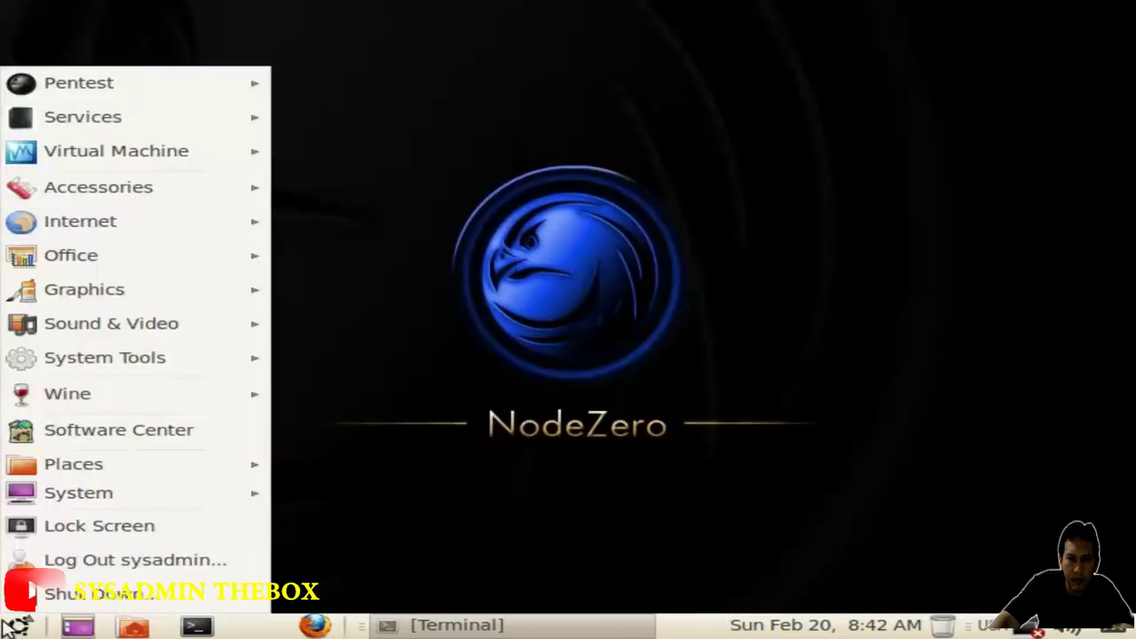
{"action": "mouse_move", "coordinate": [102, 504]}
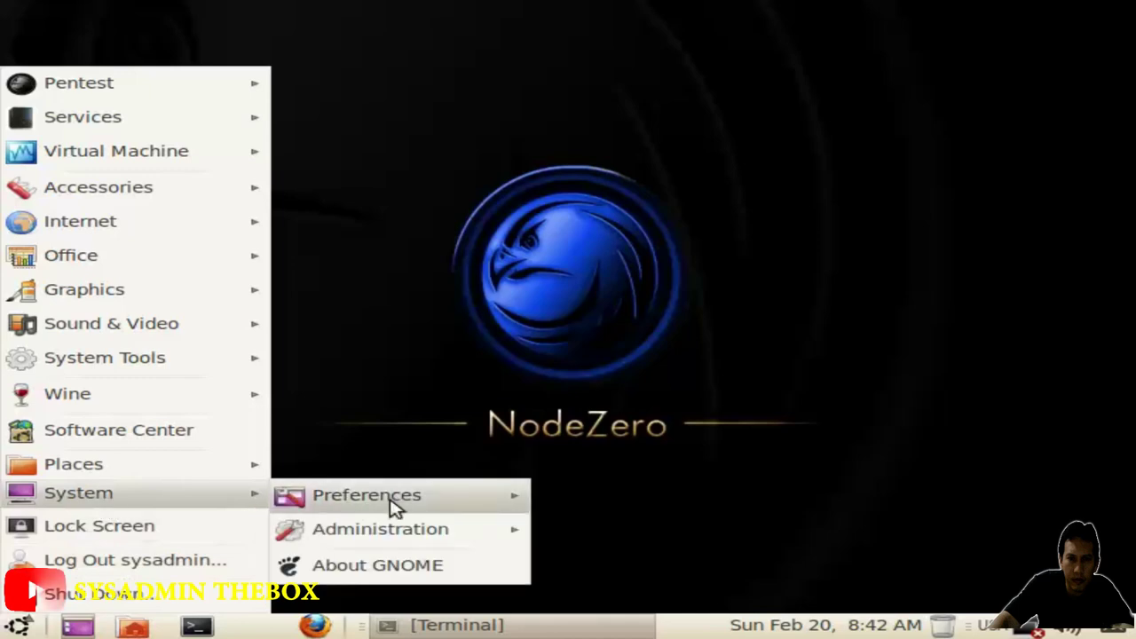
{"action": "mouse_move", "coordinate": [400, 506]}
{"action": "mouse_move", "coordinate": [391, 531]}
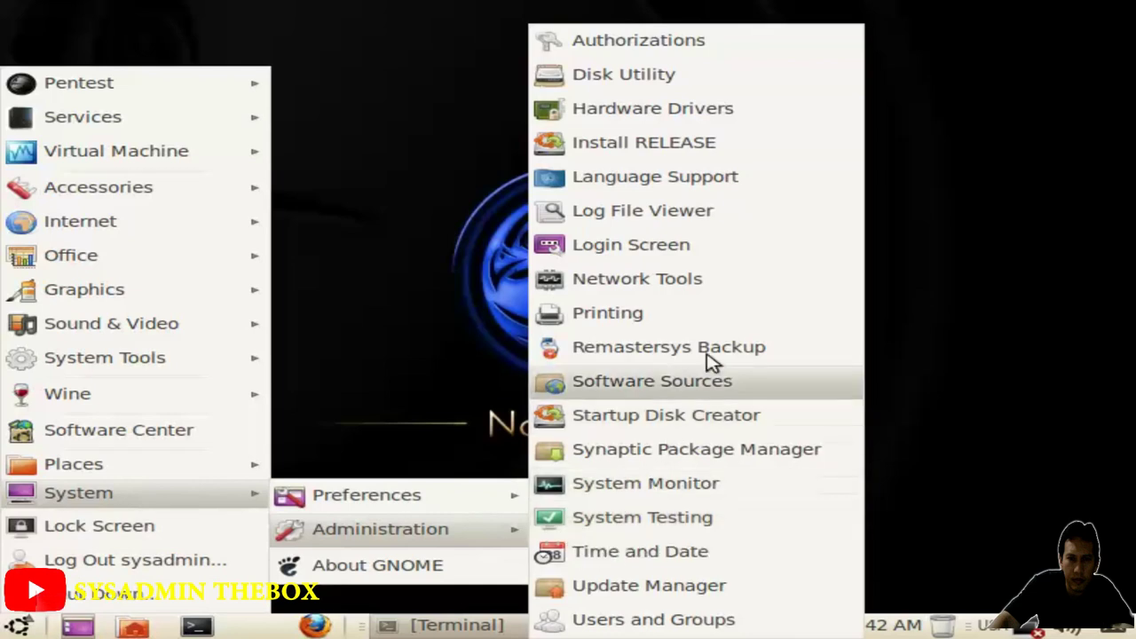
{"action": "left_click", "coordinate": [724, 147]}
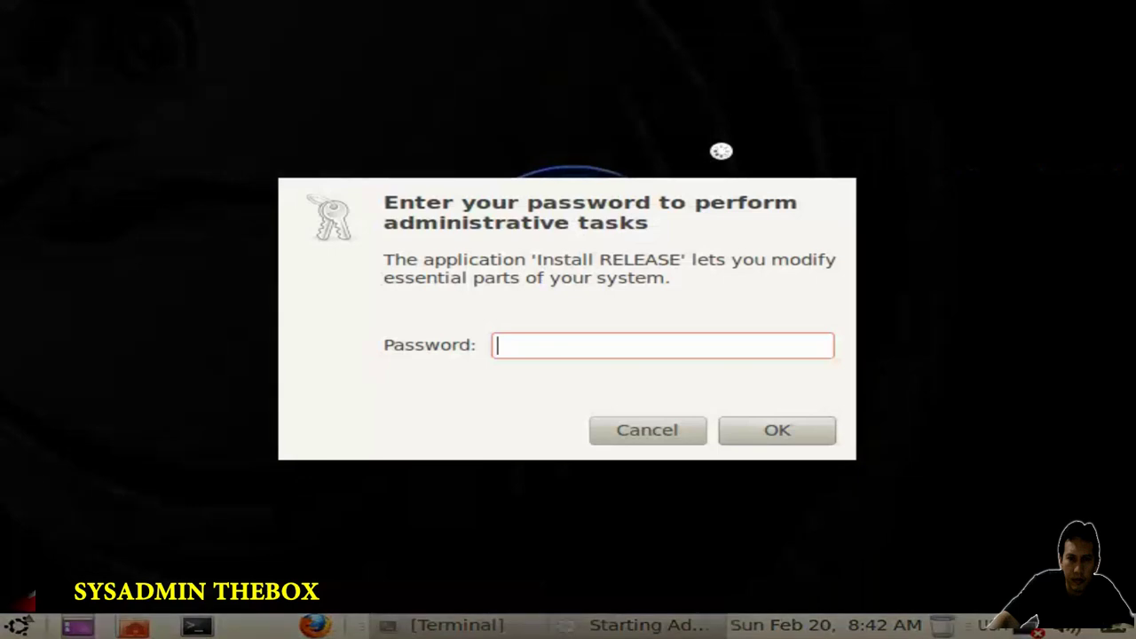
{"action": "type", "text": "****"}
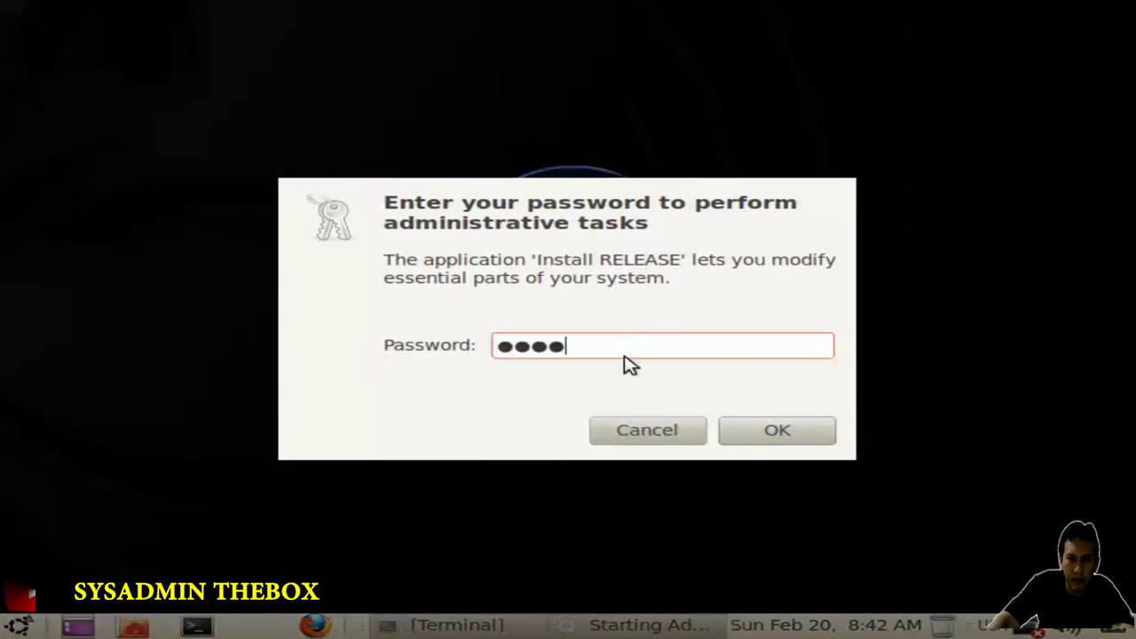
{"action": "type", "text": "******"}
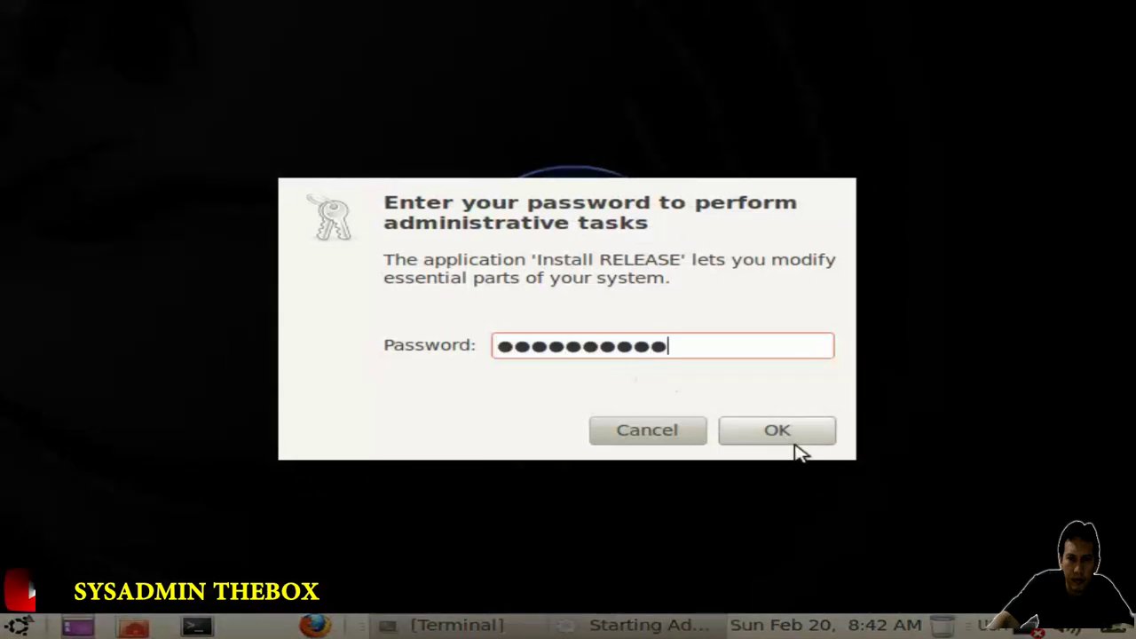
{"action": "left_click", "coordinate": [792, 438]}
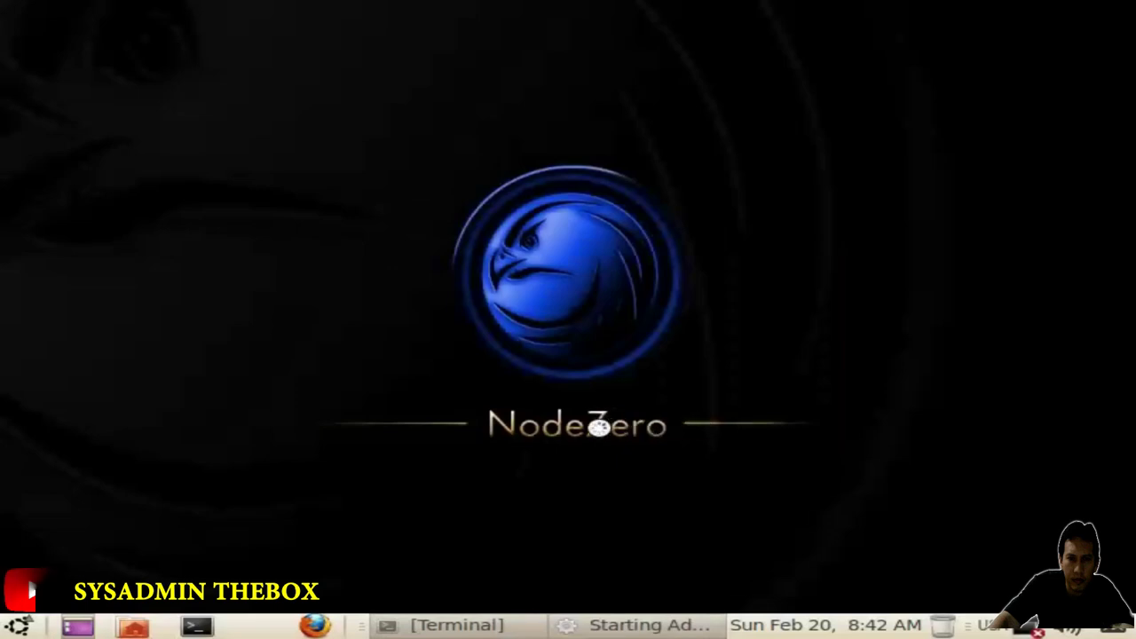
{"action": "right_click", "coordinate": [599, 428]}
{"action": "left_click", "coordinate": [521, 478]}
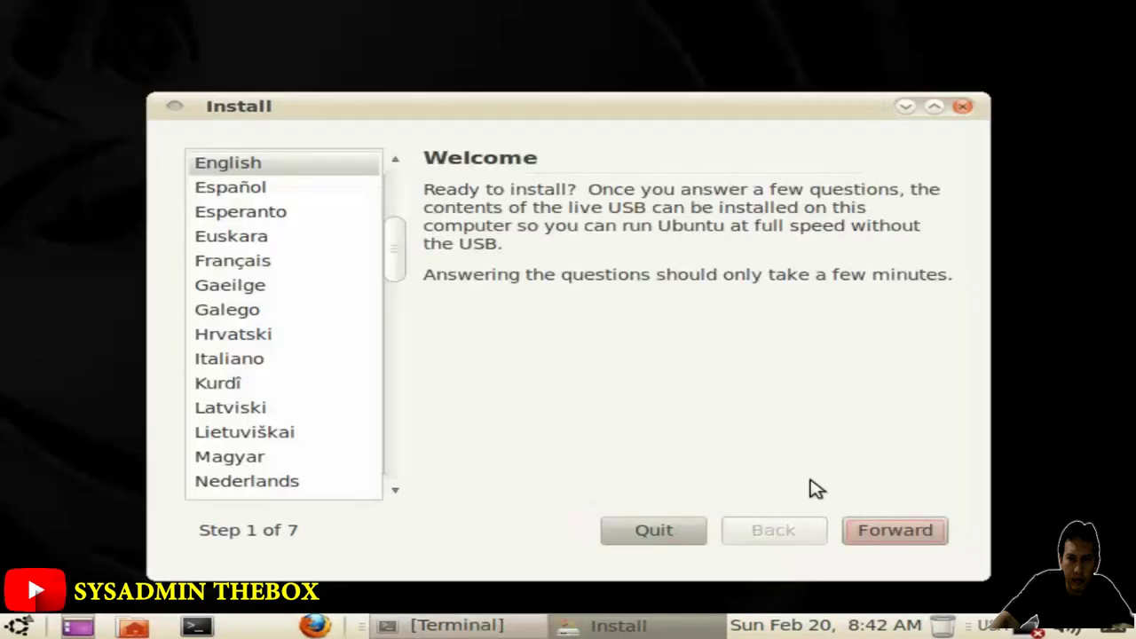
Step: Advance the installer from the English welcome page to the location page and quit the installation
{"action": "left_click", "coordinate": [884, 531]}
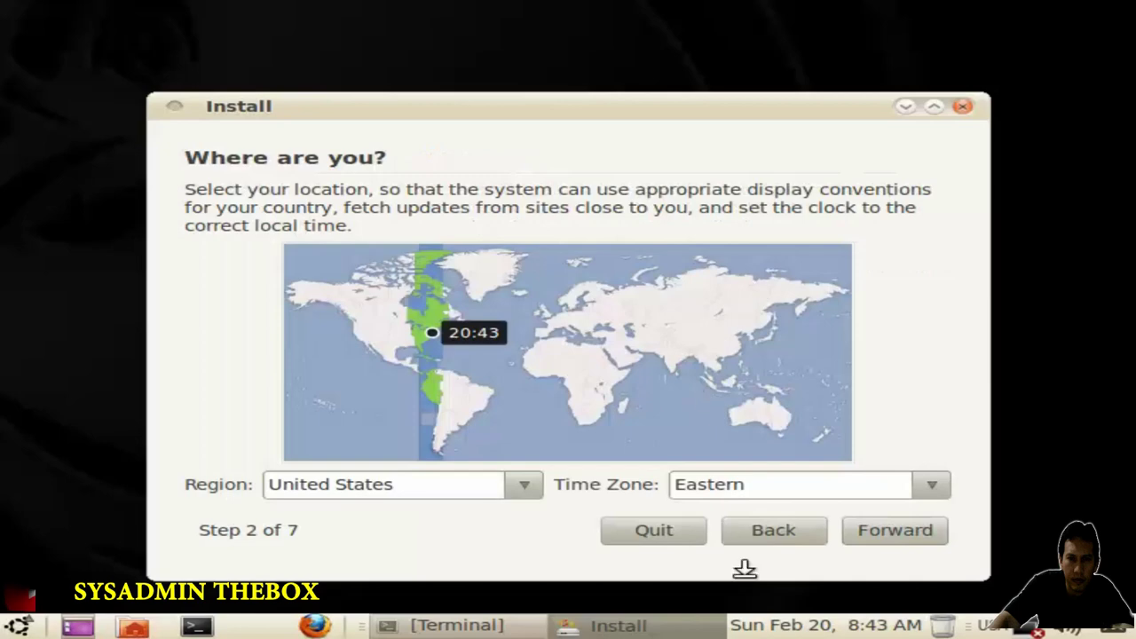
{"action": "left_click", "coordinate": [684, 536]}
{"action": "left_click", "coordinate": [765, 366]}
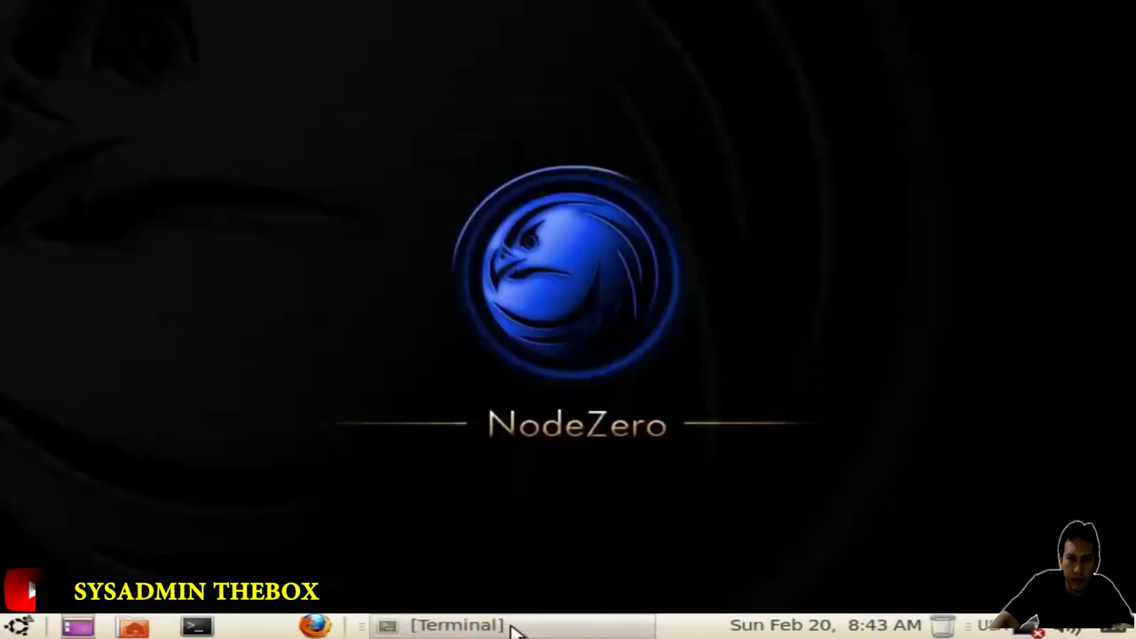
Step: Bring back the minimized ikeprobe terminal and end its session with exit
{"action": "left_click", "coordinate": [484, 627]}
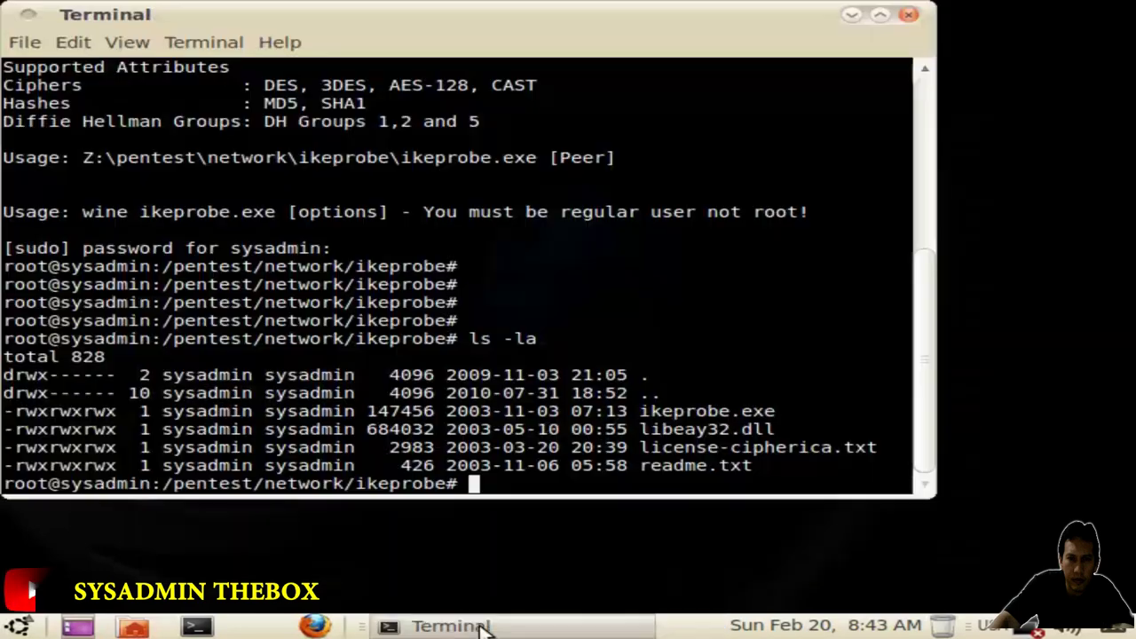
{"action": "type", "text": "exit"}
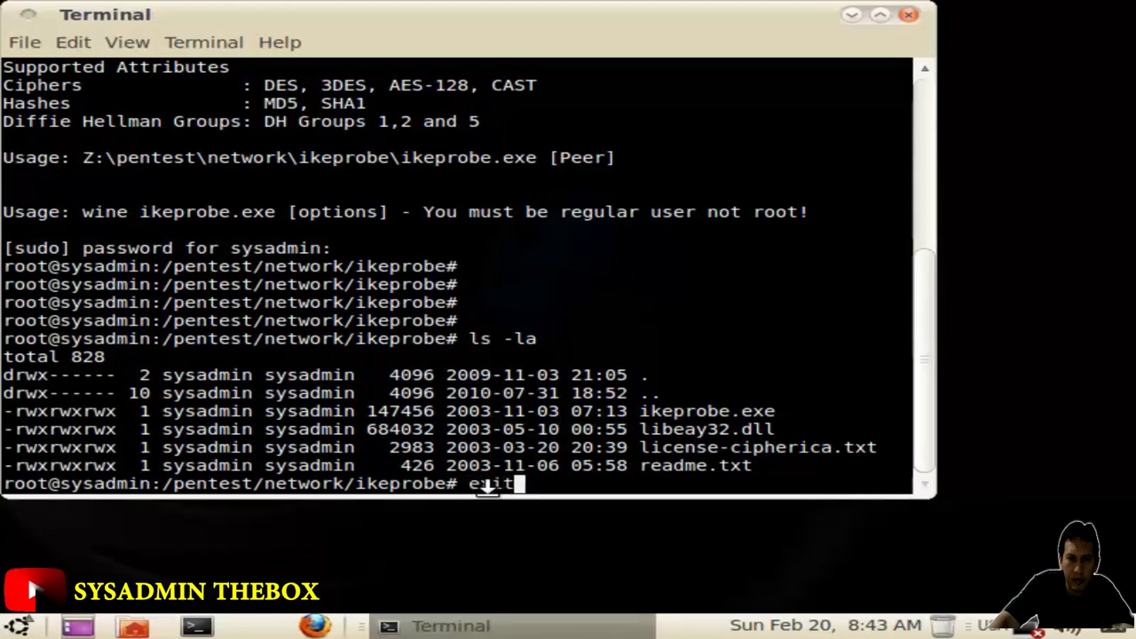
{"action": "key", "text": "Return"}
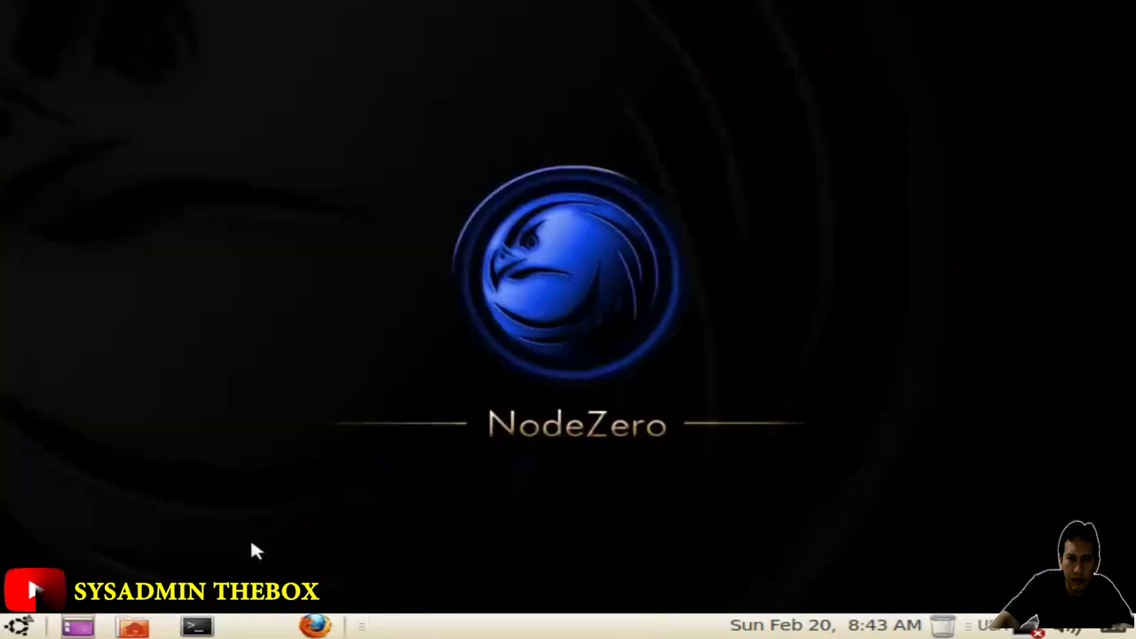
Step: Launch Ubuntu Tweak from the main menu's System Tools group
{"action": "left_click", "coordinate": [19, 626]}
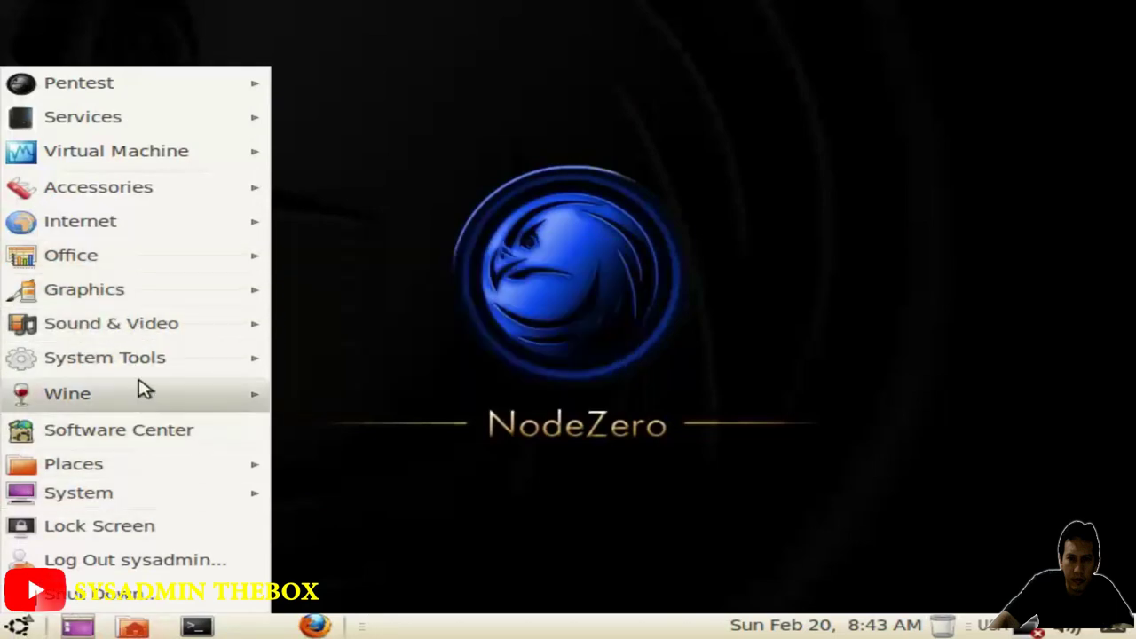
{"action": "mouse_move", "coordinate": [140, 359]}
{"action": "mouse_move", "coordinate": [147, 330]}
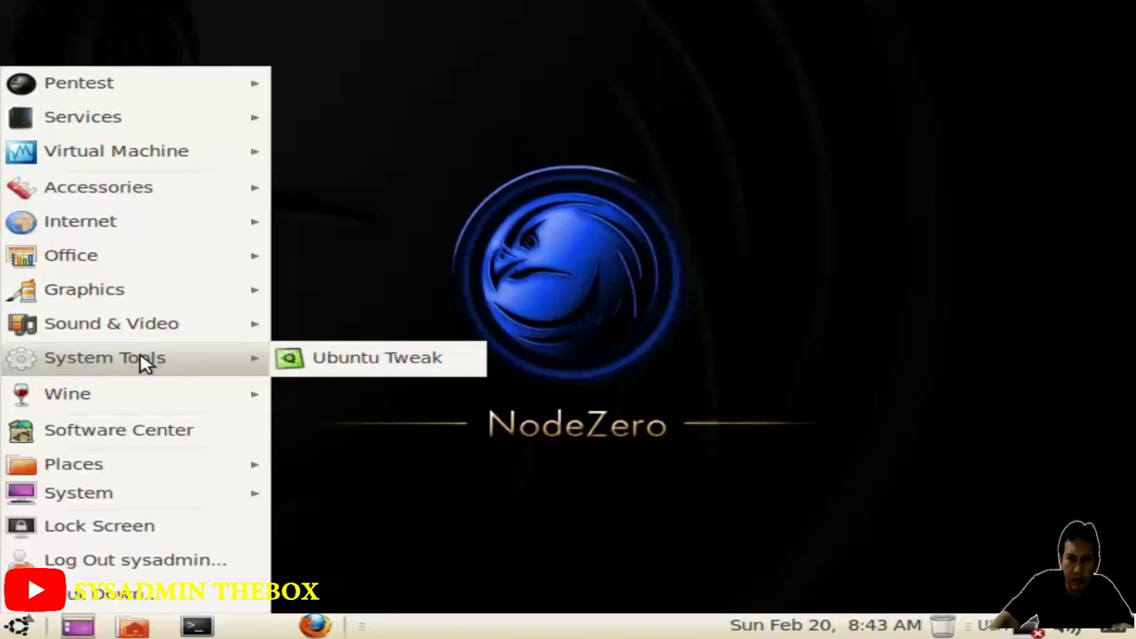
{"action": "left_click", "coordinate": [368, 359]}
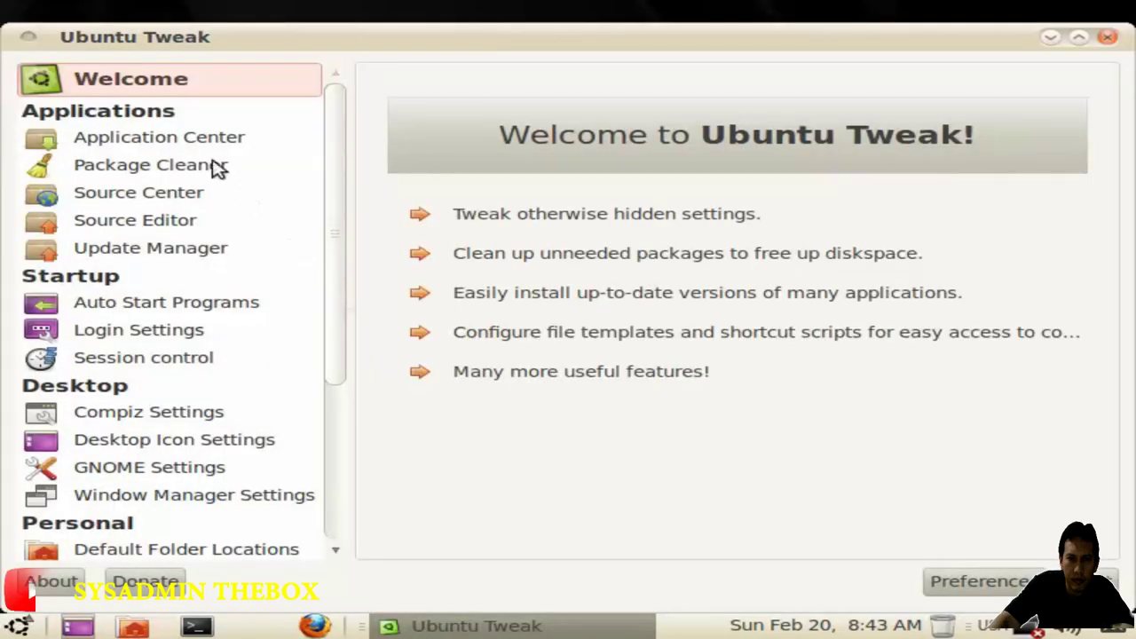
Step: Look through Ubuntu Tweak's Application Center list, Package Cleaner, Source Center, Source Editor and Update Manager pages
{"action": "left_click", "coordinate": [181, 144]}
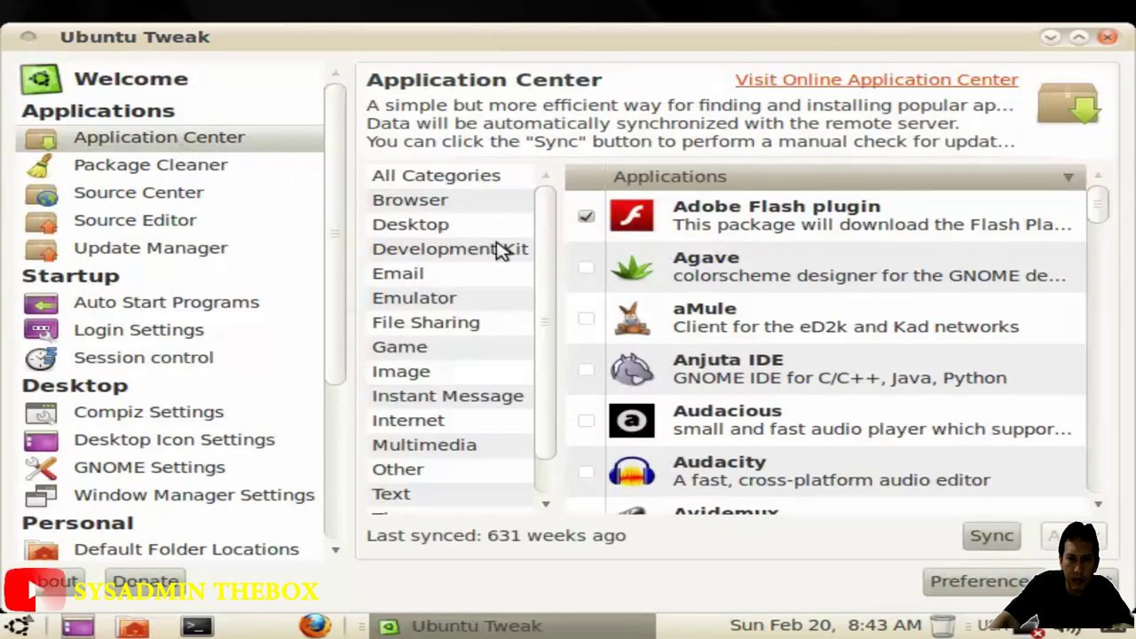
{"action": "scroll", "coordinate": [657, 275], "scroll_direction": "down", "scroll_amount": 5}
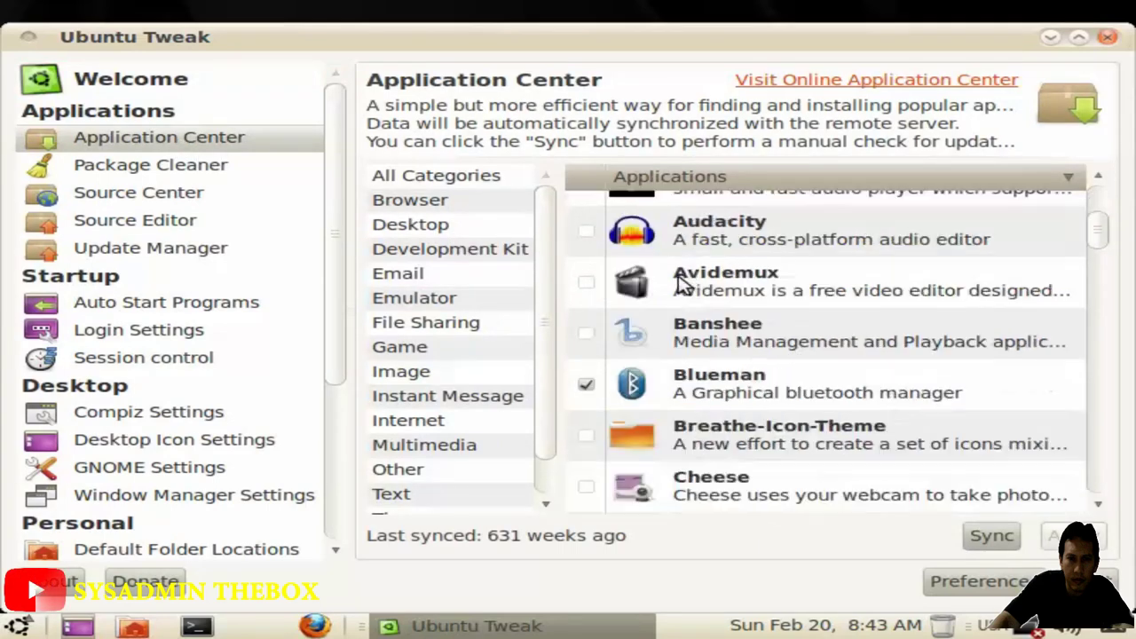
{"action": "scroll", "coordinate": [725, 285], "scroll_direction": "down", "scroll_amount": 5}
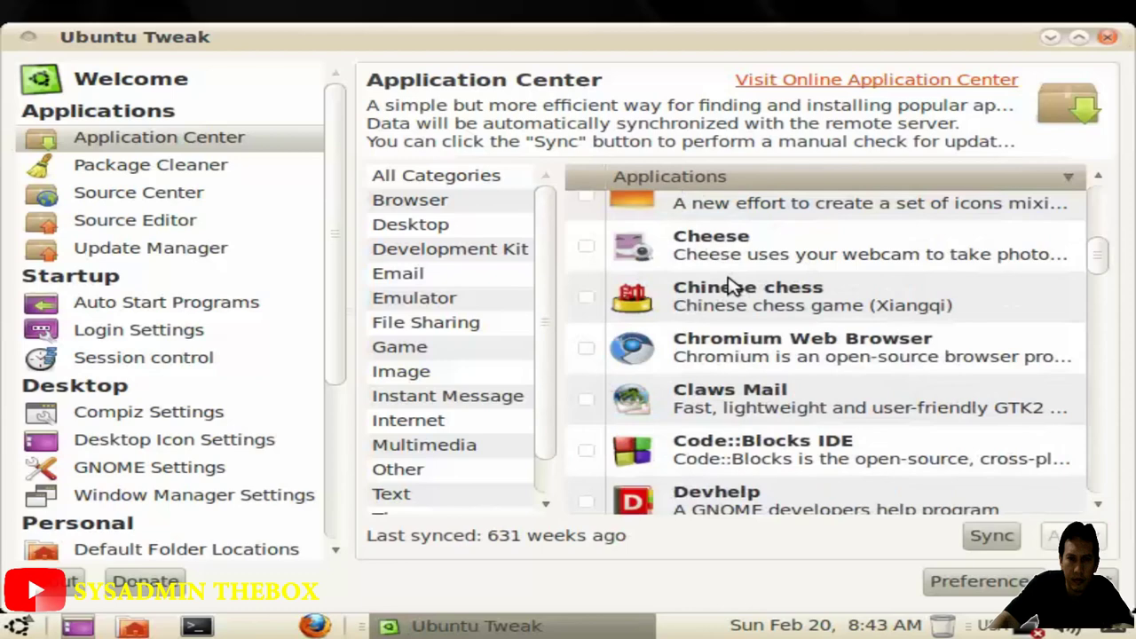
{"action": "left_click", "coordinate": [160, 165]}
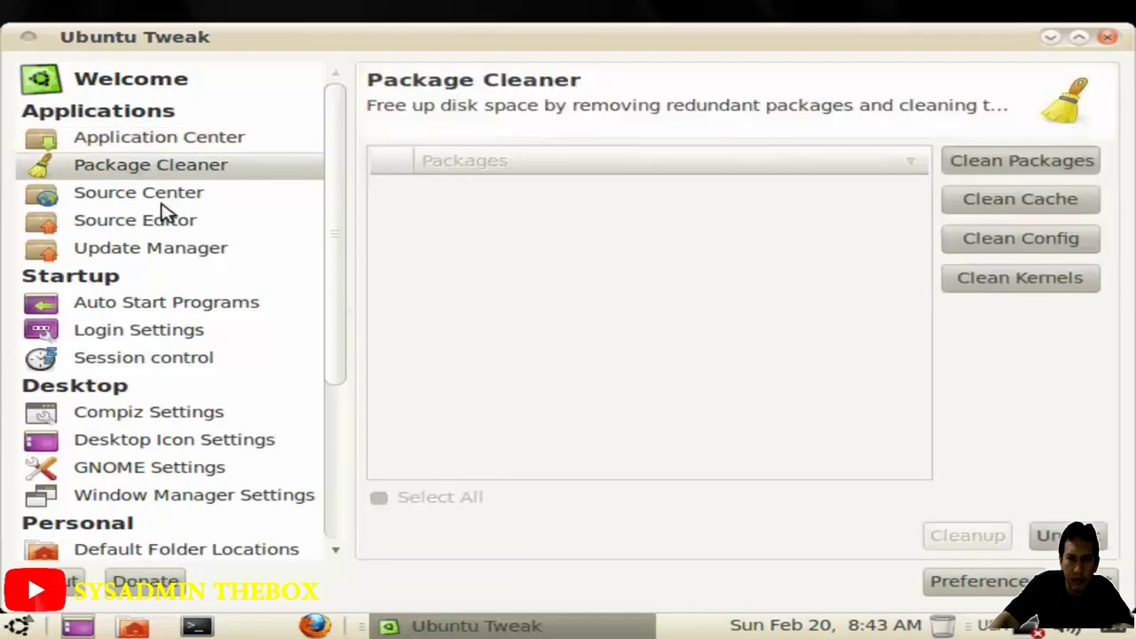
{"action": "left_click", "coordinate": [163, 199]}
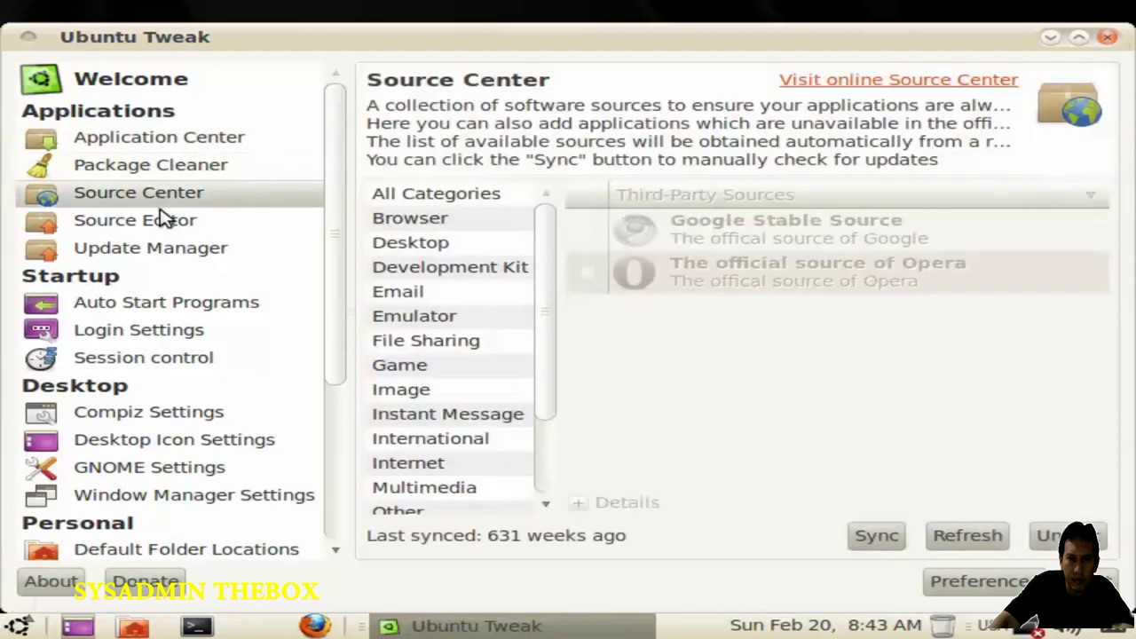
{"action": "left_click", "coordinate": [164, 218]}
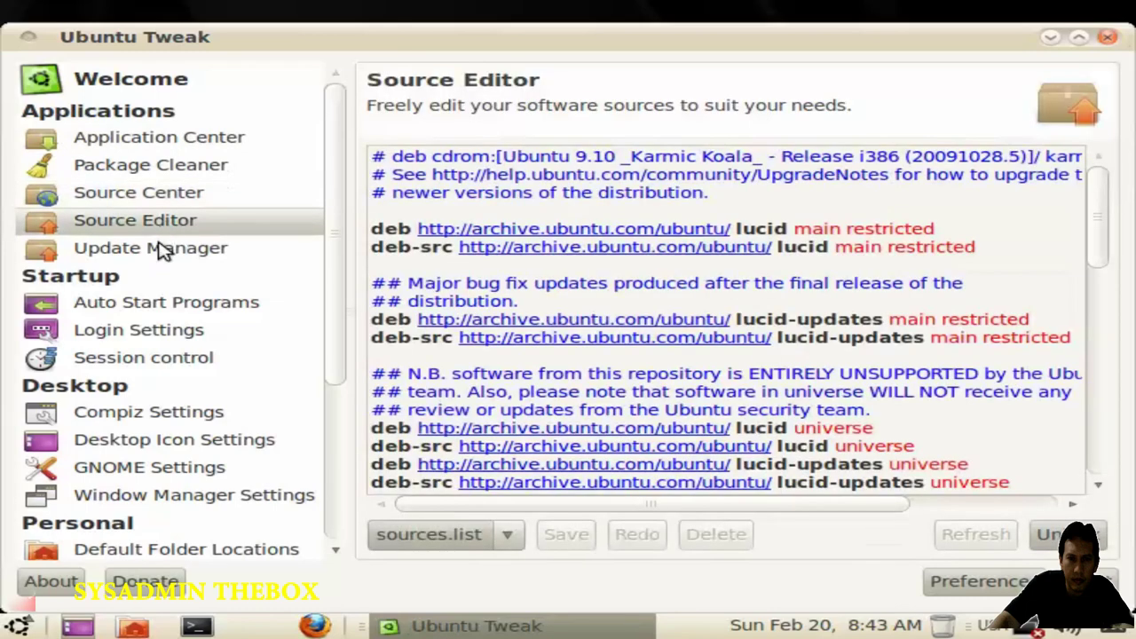
{"action": "left_click", "coordinate": [158, 248]}
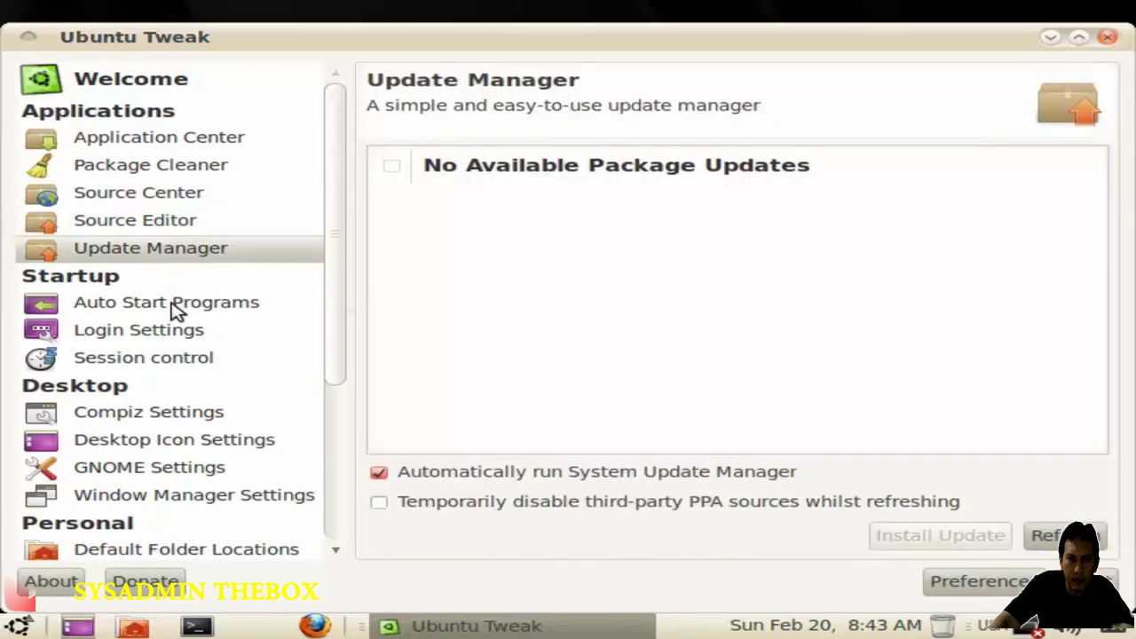
Step: Examine the list of Auto Start Programs that run at login
{"action": "left_click", "coordinate": [174, 307]}
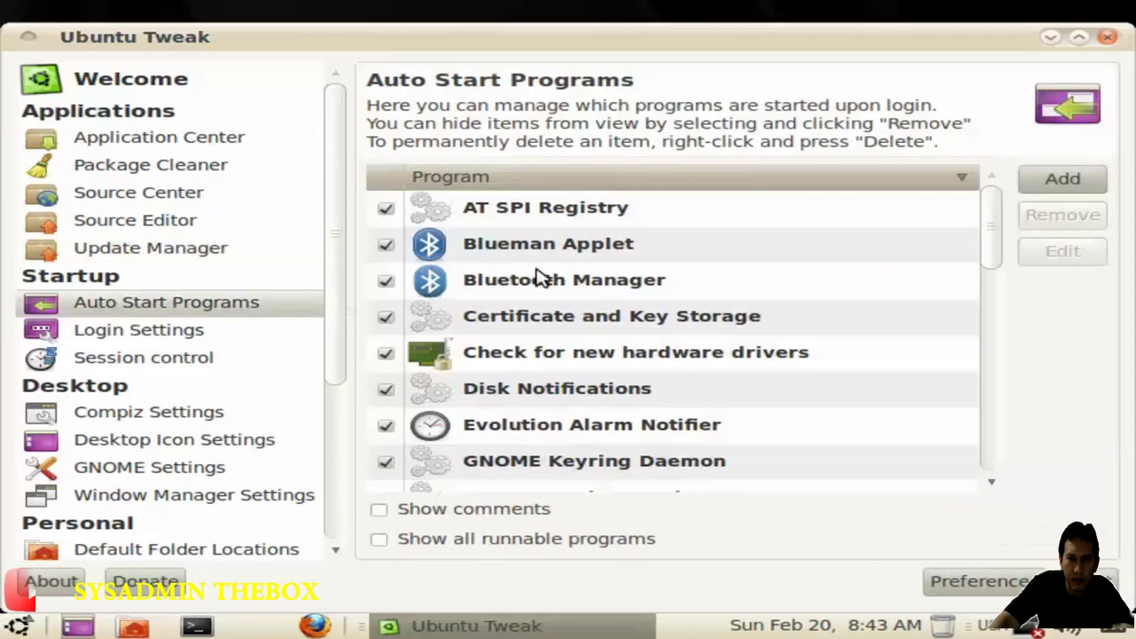
{"action": "scroll", "coordinate": [537, 282], "scroll_direction": "down", "scroll_amount": 5}
{"action": "scroll", "coordinate": [537, 282], "scroll_direction": "down", "scroll_amount": 5}
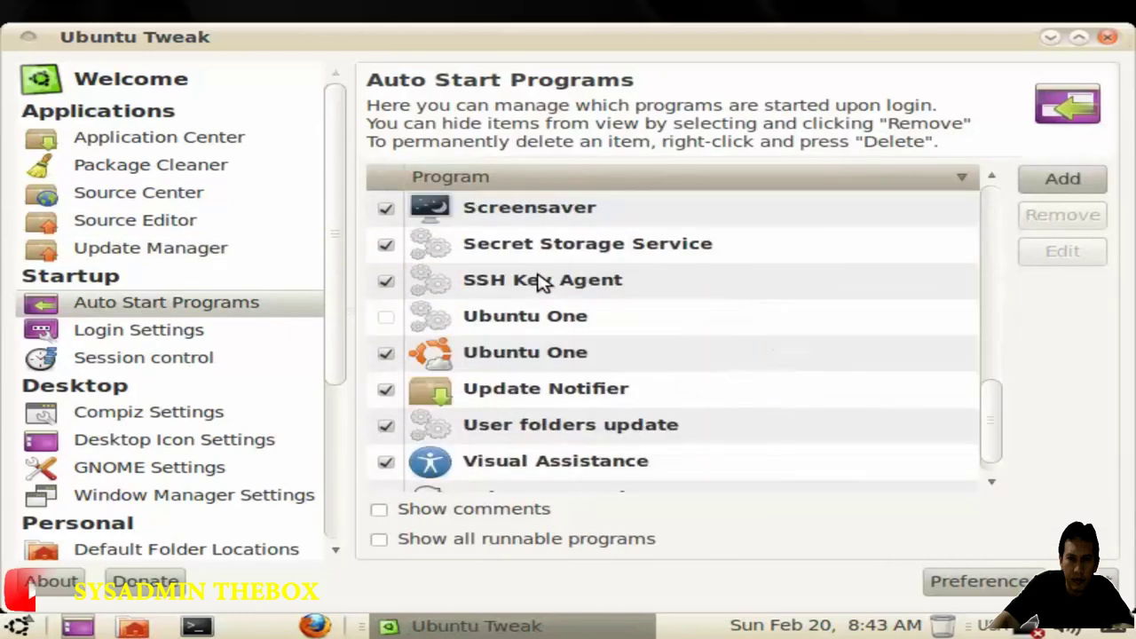
Step: Look through the Login Settings, Session control, Desktop group and Default Folder Locations pages, and close Ubuntu Tweak
{"action": "left_click", "coordinate": [190, 333]}
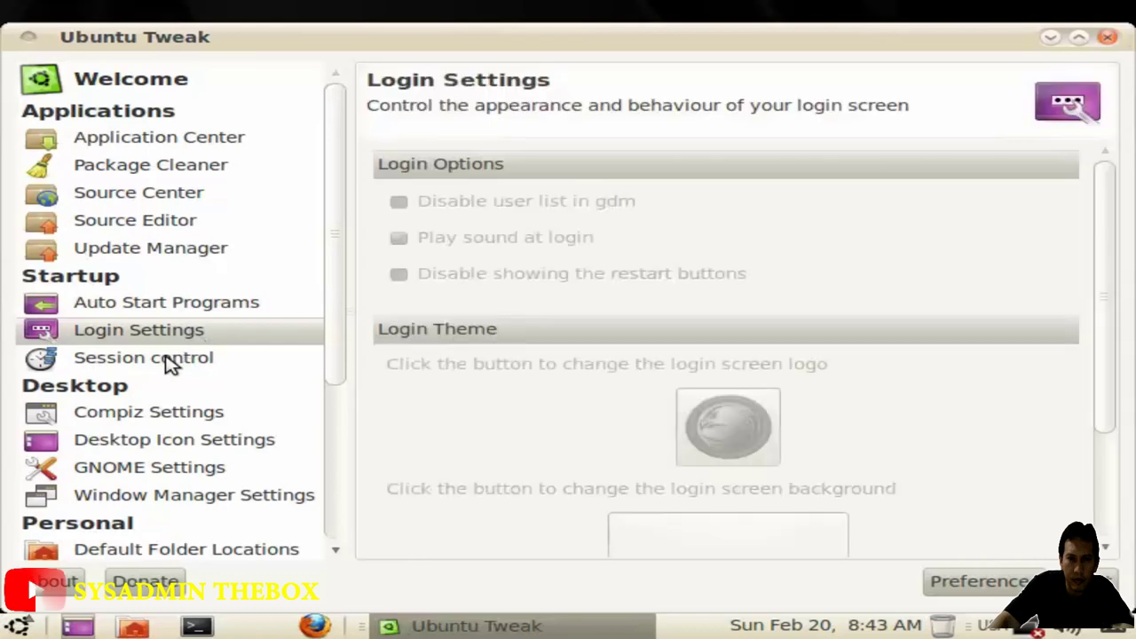
{"action": "left_click", "coordinate": [169, 364]}
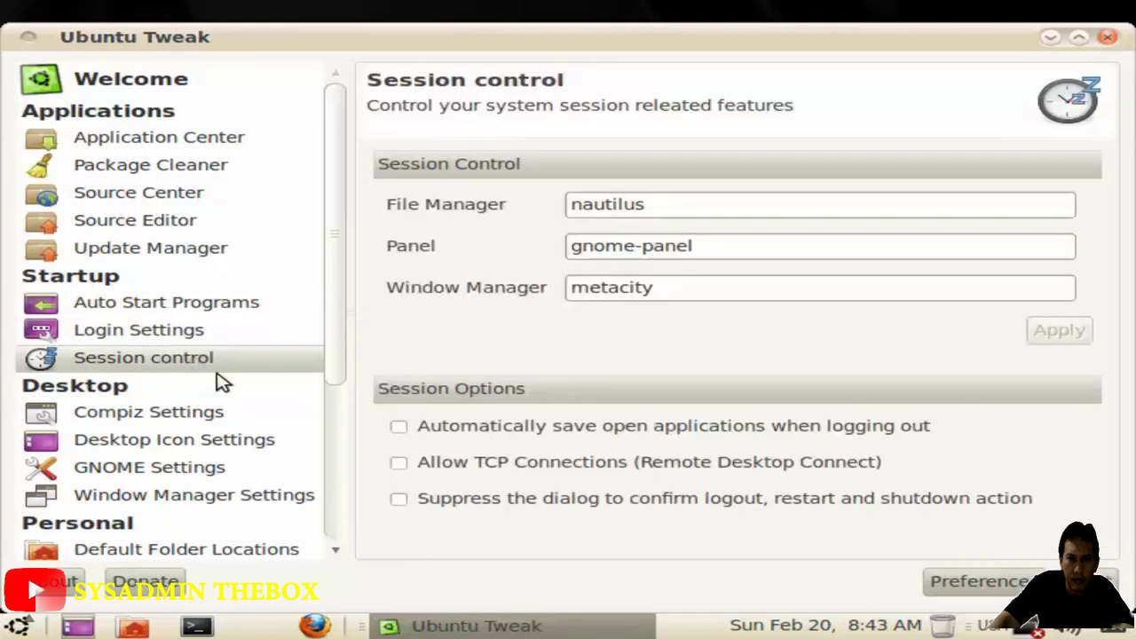
{"action": "left_click", "coordinate": [160, 412]}
{"action": "scroll", "coordinate": [164, 413], "scroll_direction": "down", "scroll_amount": 3}
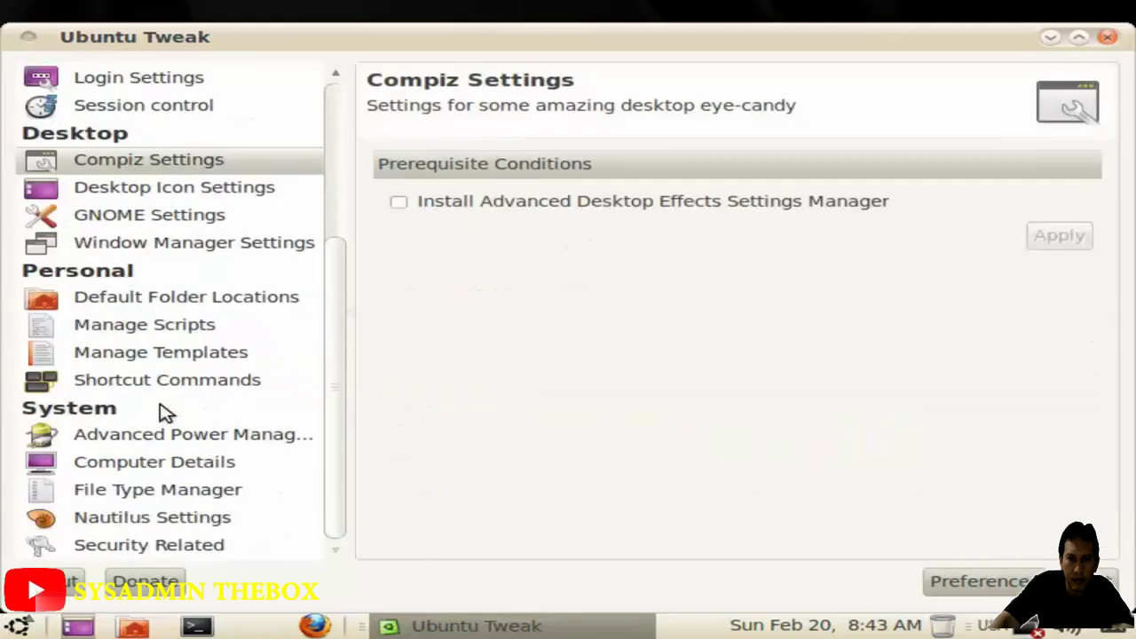
{"action": "left_click", "coordinate": [138, 190]}
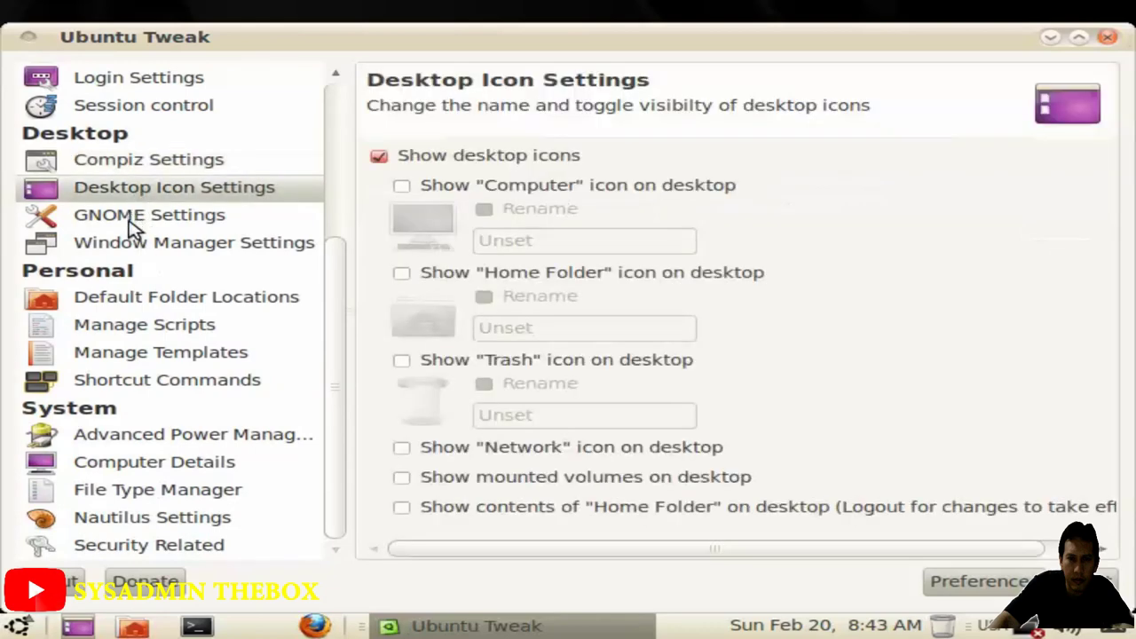
{"action": "left_click", "coordinate": [131, 222]}
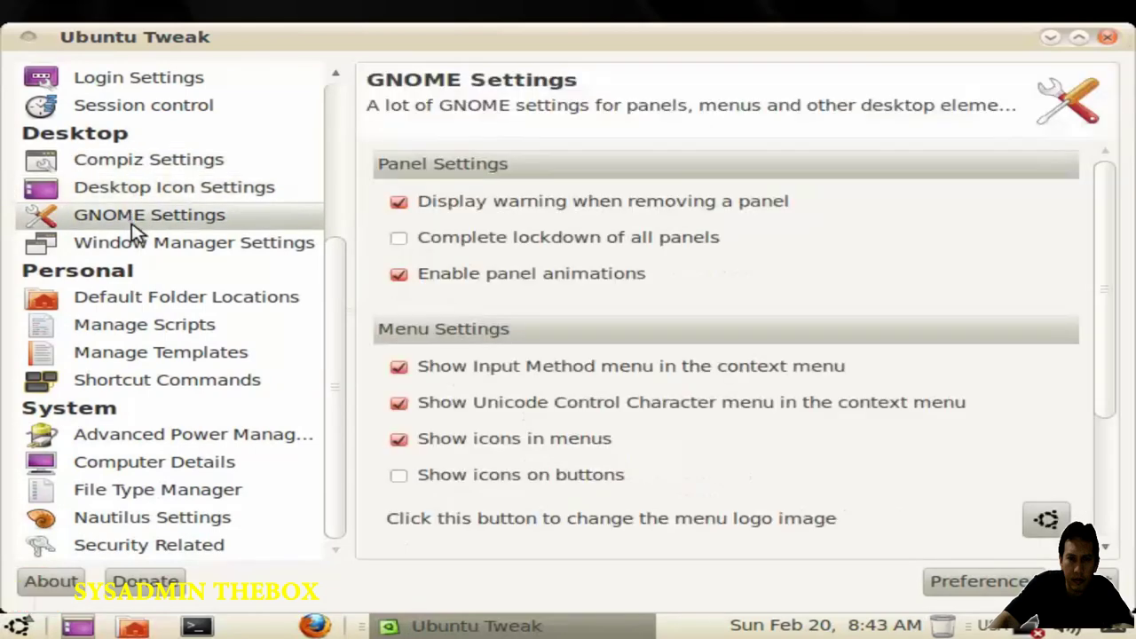
{"action": "left_click", "coordinate": [139, 244]}
{"action": "left_click", "coordinate": [142, 295]}
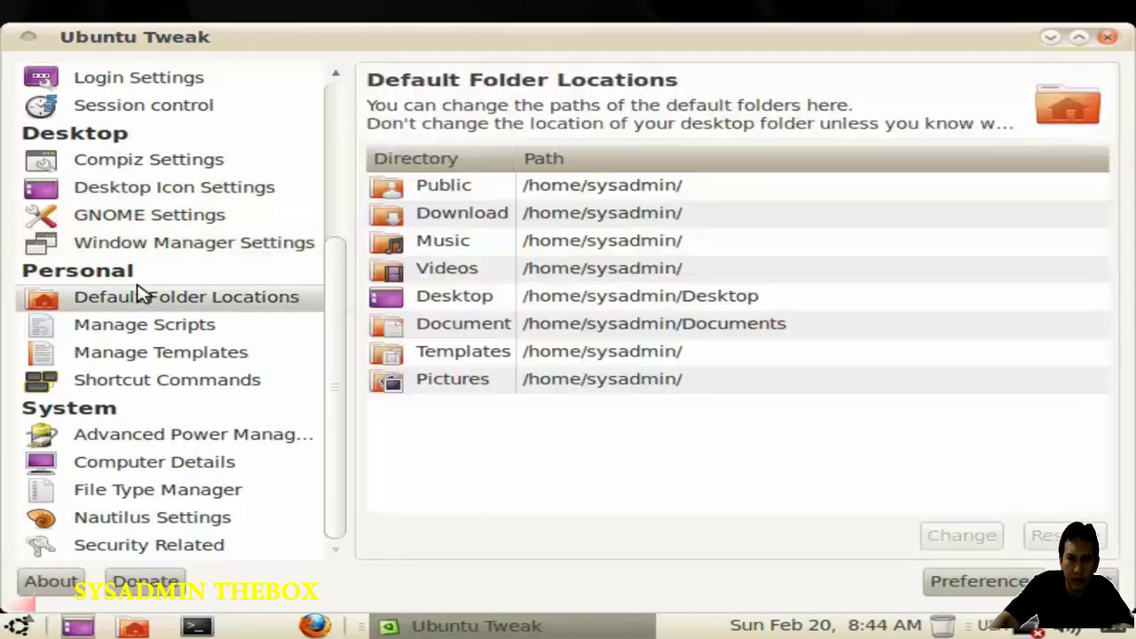
{"action": "scroll", "coordinate": [151, 289], "scroll_direction": "up", "scroll_amount": 4}
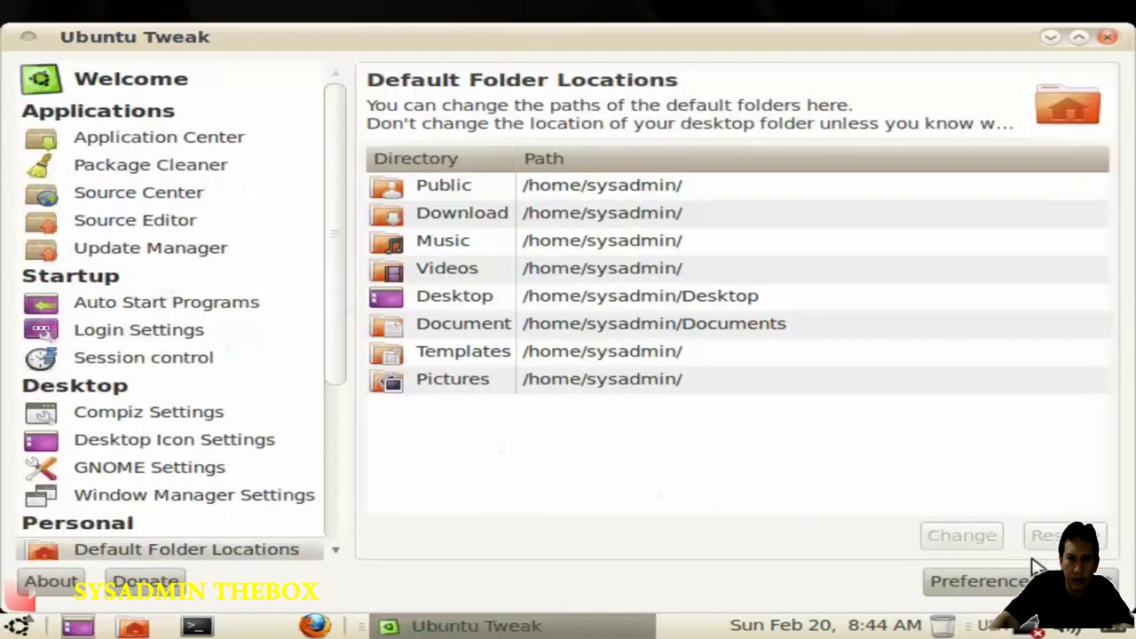
{"action": "left_click", "coordinate": [1083, 582]}
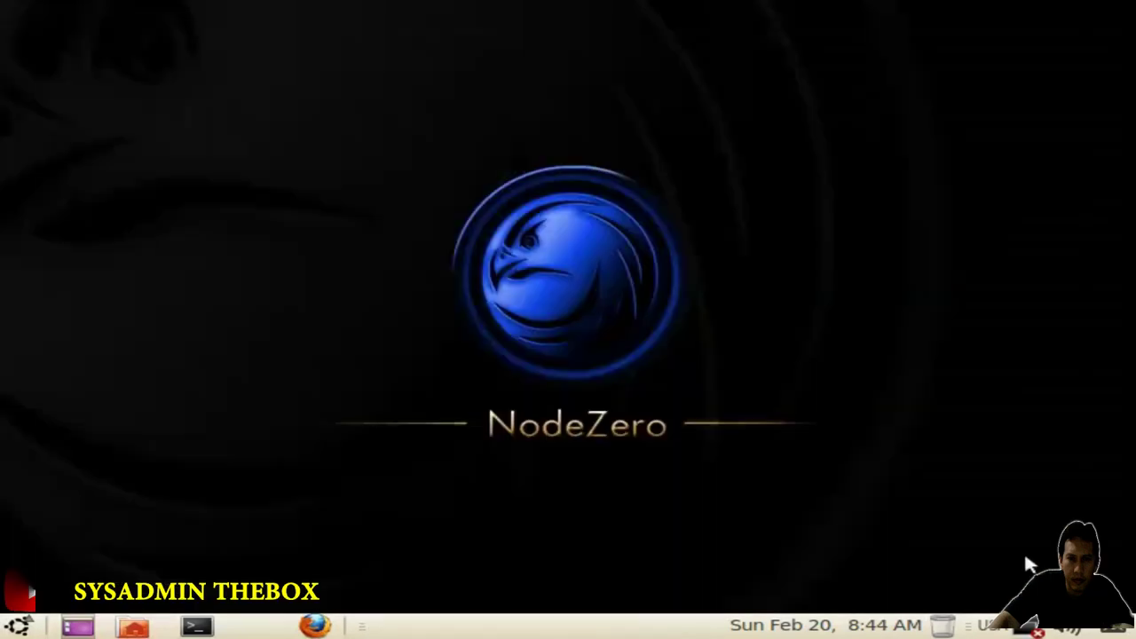
Step: Launch suricata from the IDS & Monitoring category of the main menu's Services group
{"action": "left_click", "coordinate": [18, 626]}
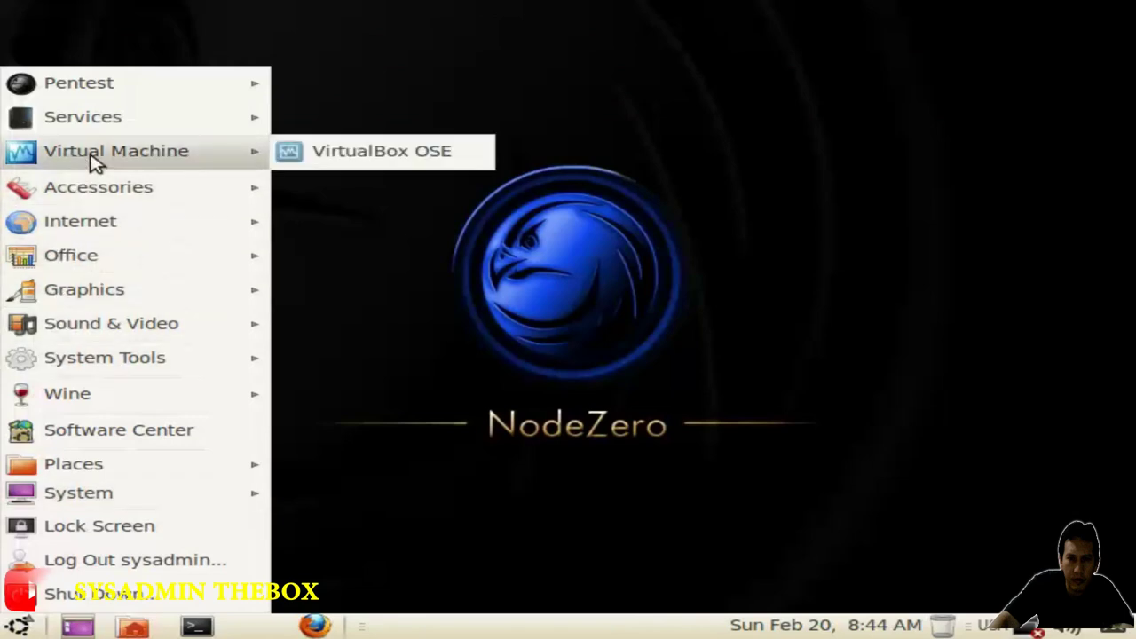
{"action": "mouse_move", "coordinate": [99, 133]}
{"action": "mouse_move", "coordinate": [320, 129]}
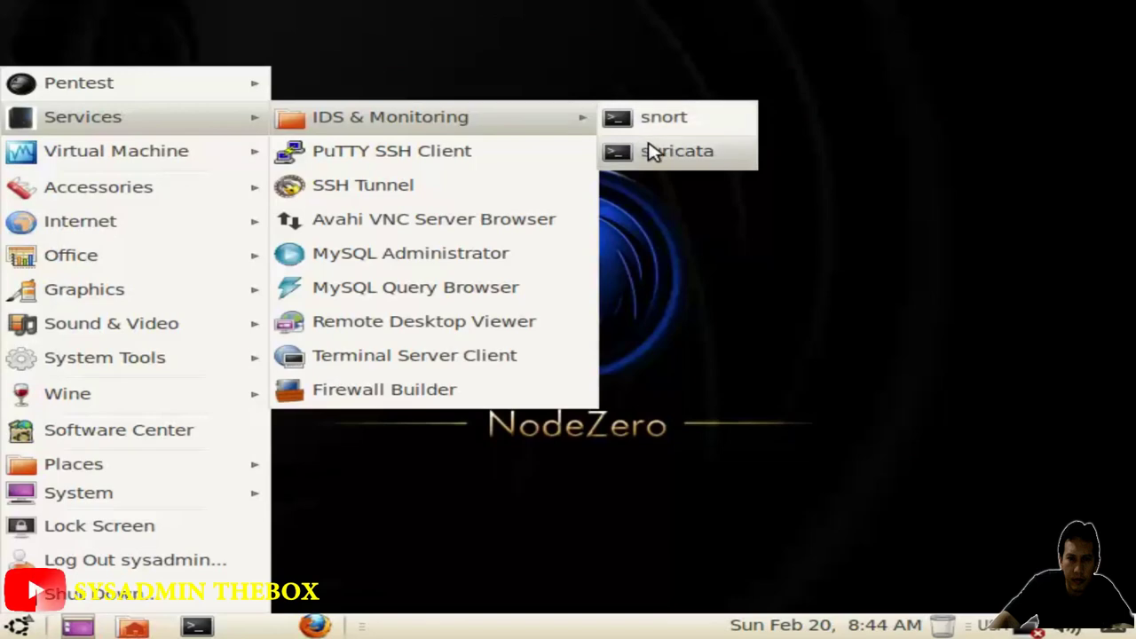
{"action": "left_click", "coordinate": [675, 151]}
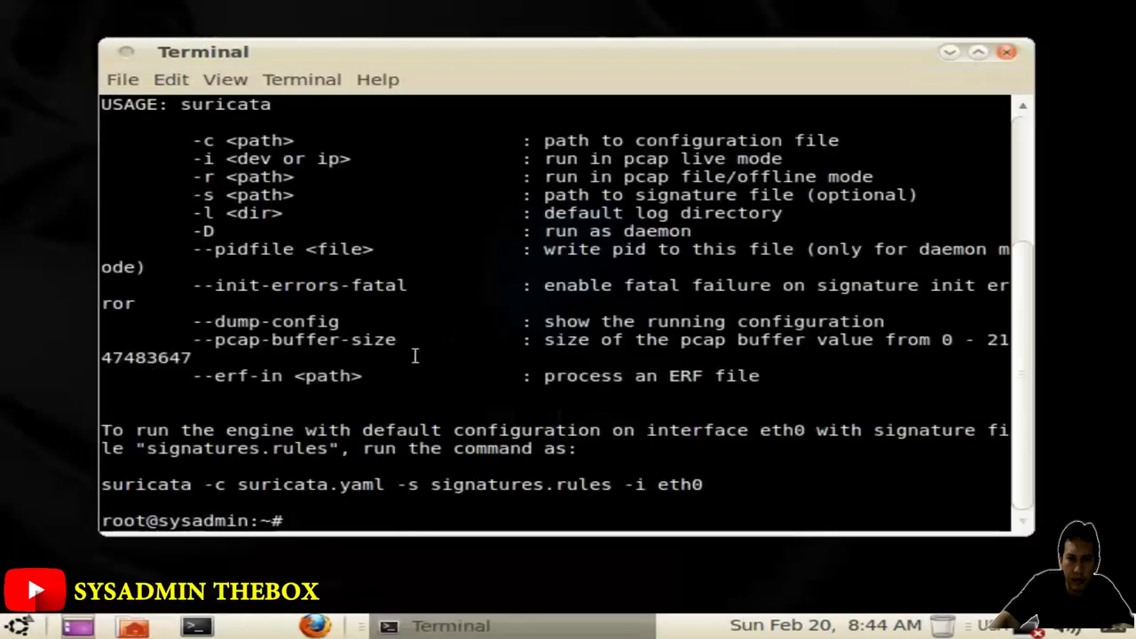
Step: Copy the usage text's example into the prompt, run suricata -c suricata.yaml -s signatures.rules -i eth0, and end the session with exit
{"action": "left_click_drag", "start_coordinate": [170, 471], "coordinate": [695, 484]}
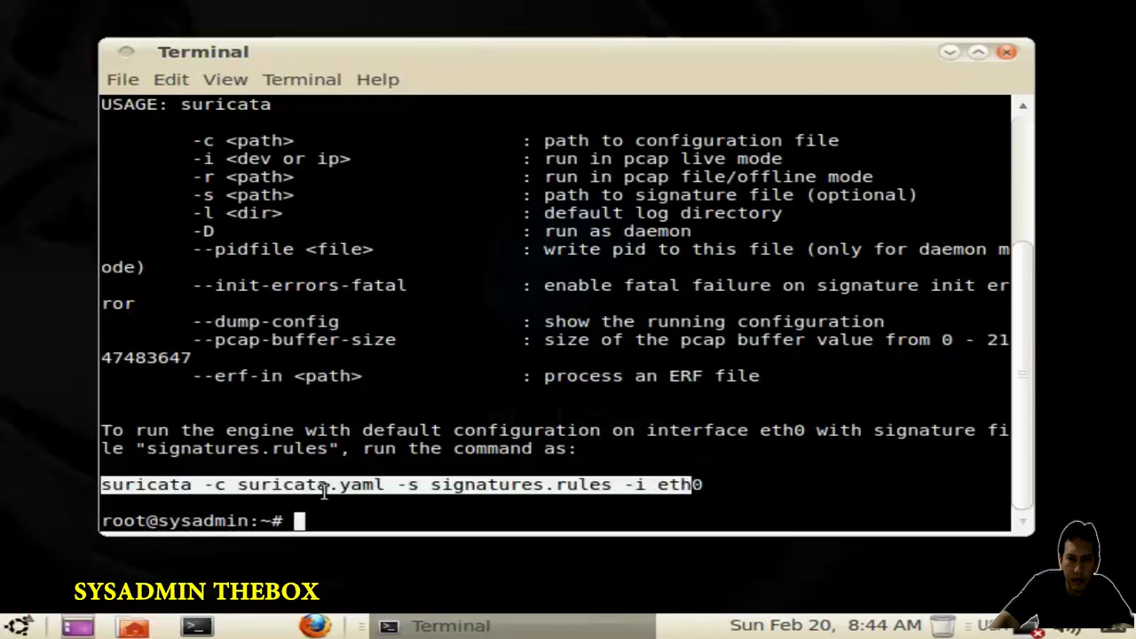
{"action": "left_click", "coordinate": [176, 80]}
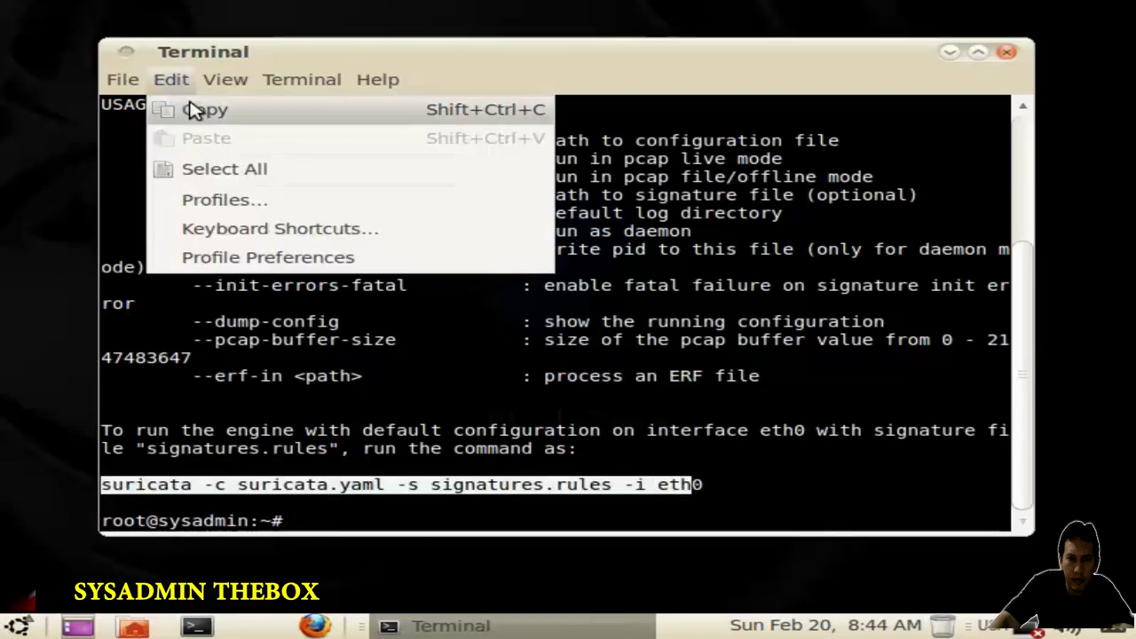
{"action": "left_click", "coordinate": [194, 109]}
{"action": "left_click", "coordinate": [314, 518]}
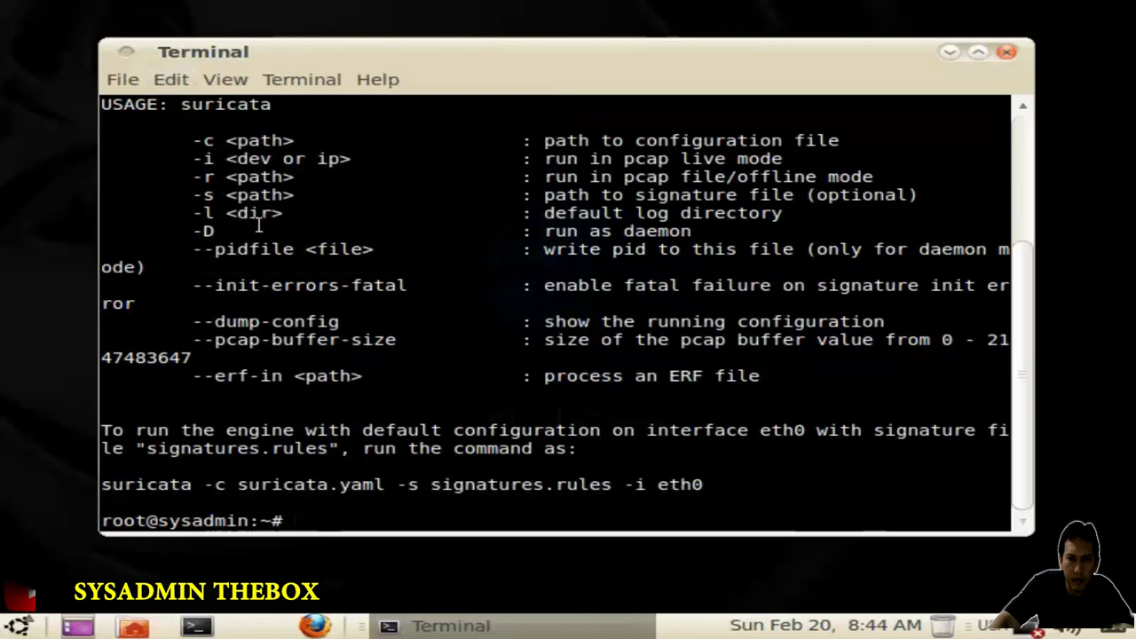
{"action": "left_click", "coordinate": [188, 81]}
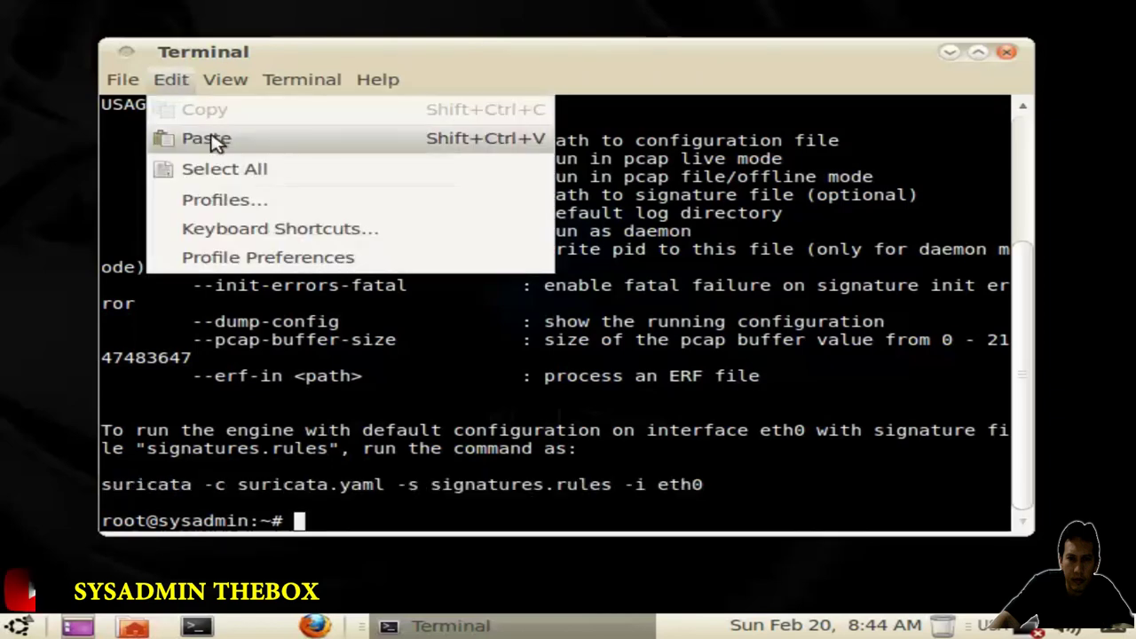
{"action": "left_click", "coordinate": [211, 137]}
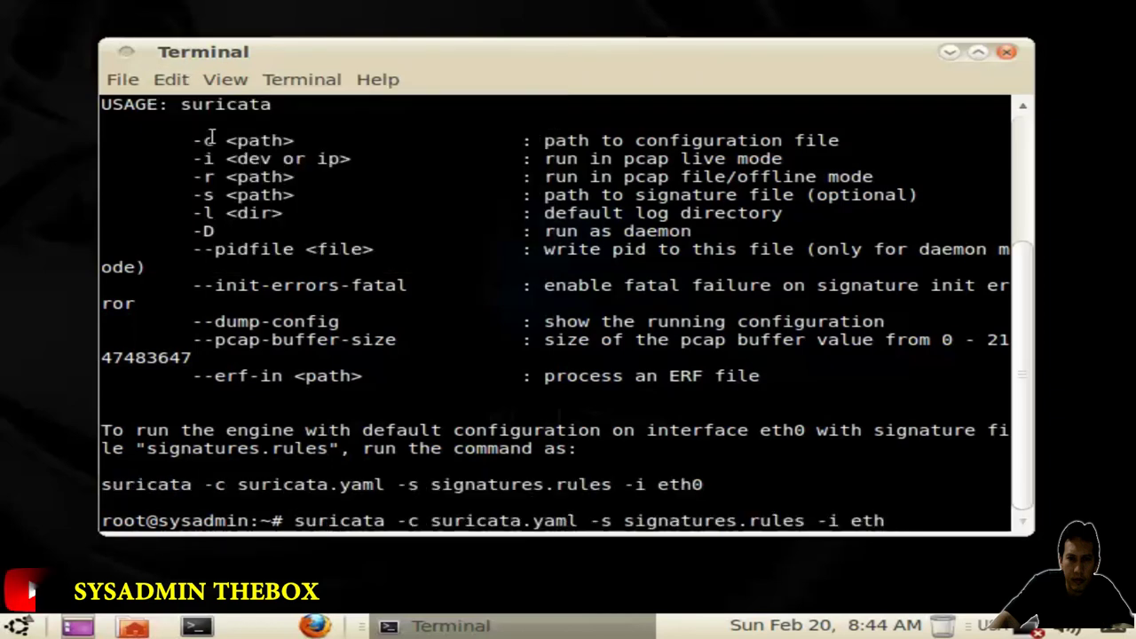
{"action": "type", "text": "0"}
{"action": "key", "text": "Return"}
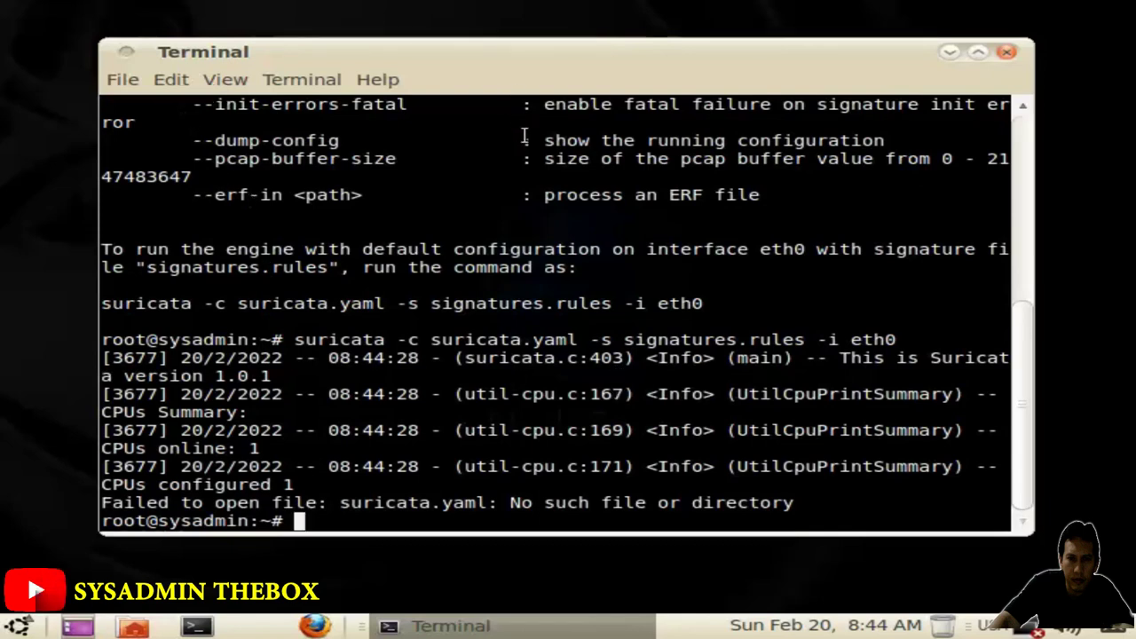
{"action": "type", "text": "exit"}
{"action": "key", "text": "Return"}
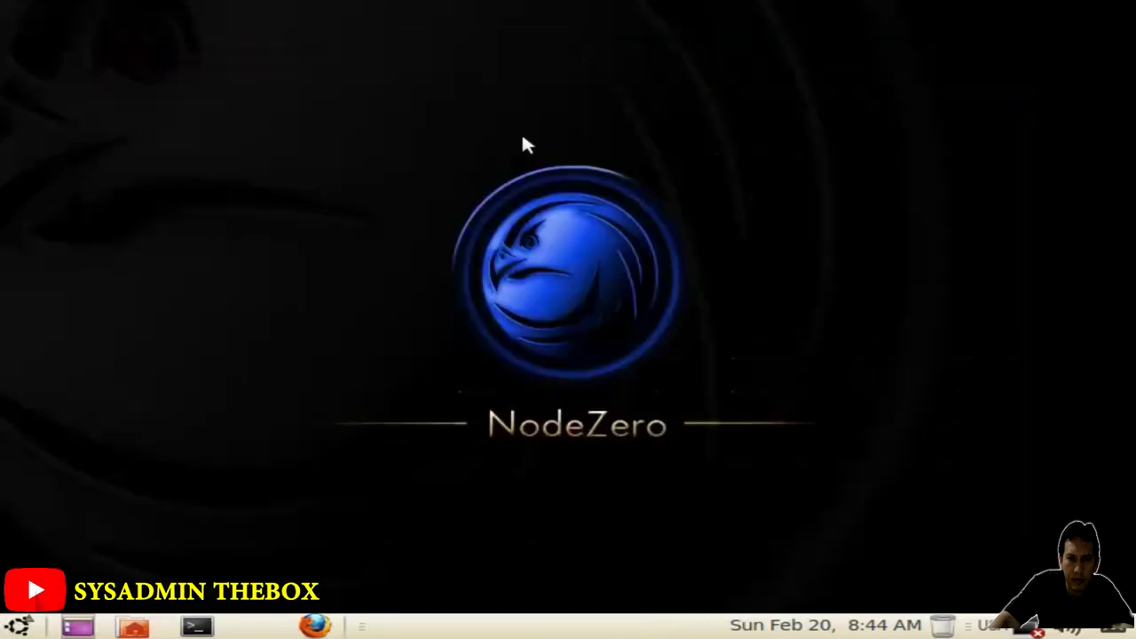
Step: Launch SSH Tunnel from the main menu's Services group
{"action": "left_click", "coordinate": [18, 626]}
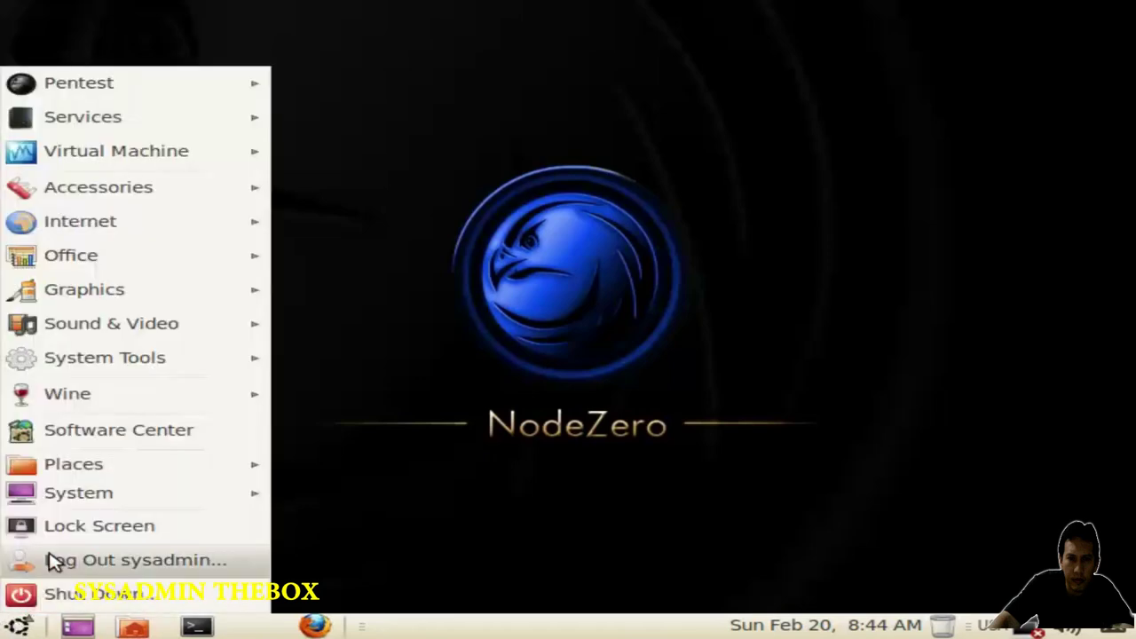
{"action": "mouse_move", "coordinate": [142, 370]}
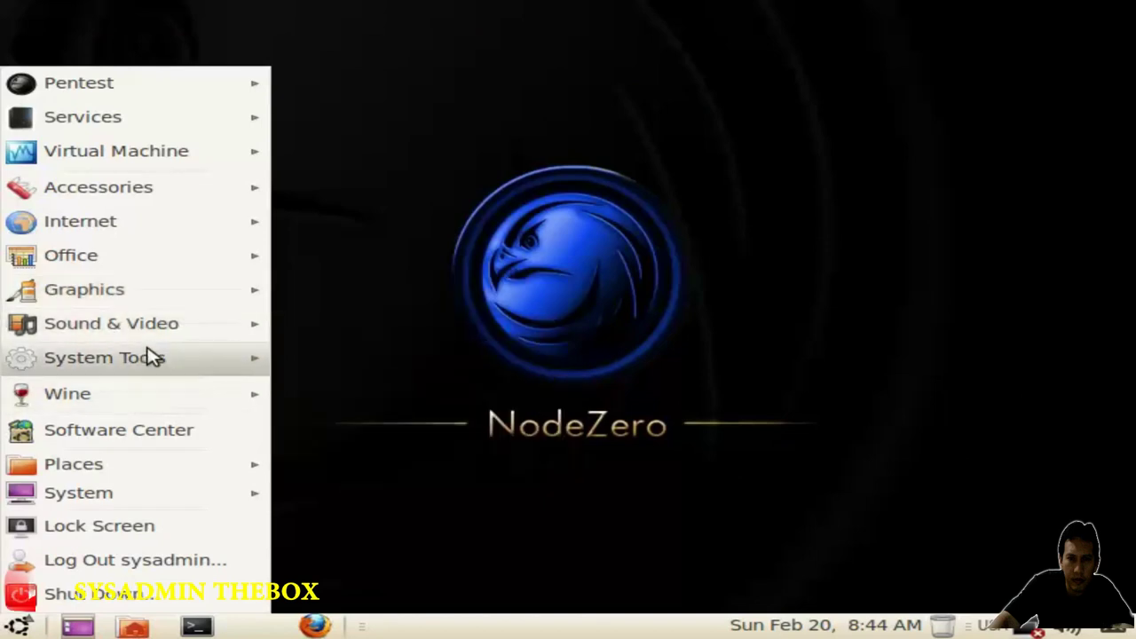
{"action": "mouse_move", "coordinate": [144, 121]}
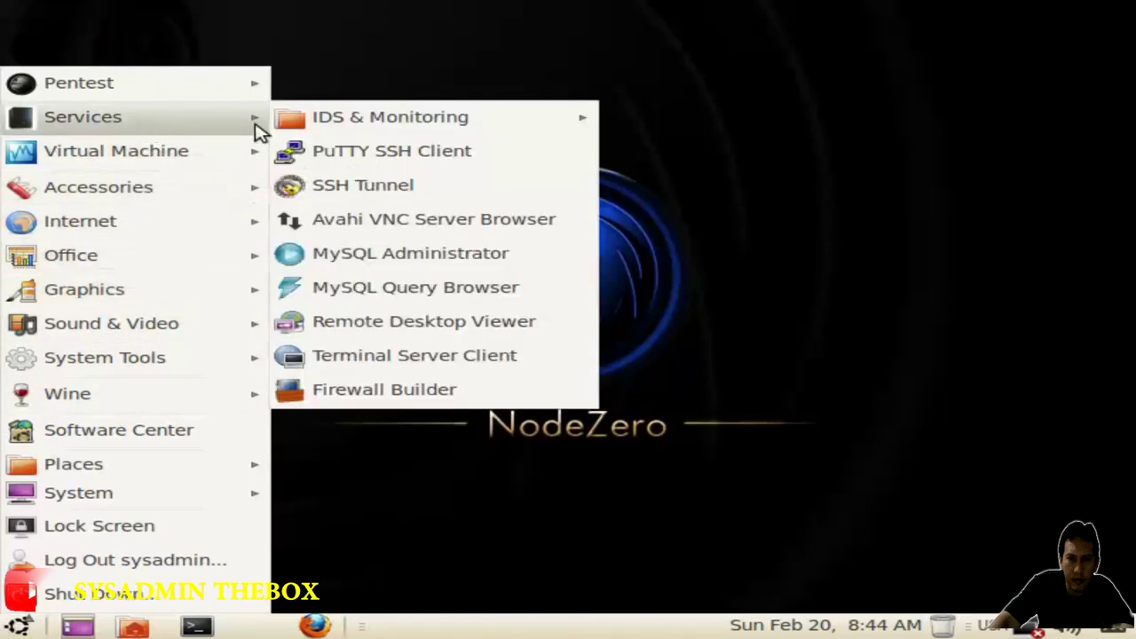
{"action": "mouse_move", "coordinate": [325, 127]}
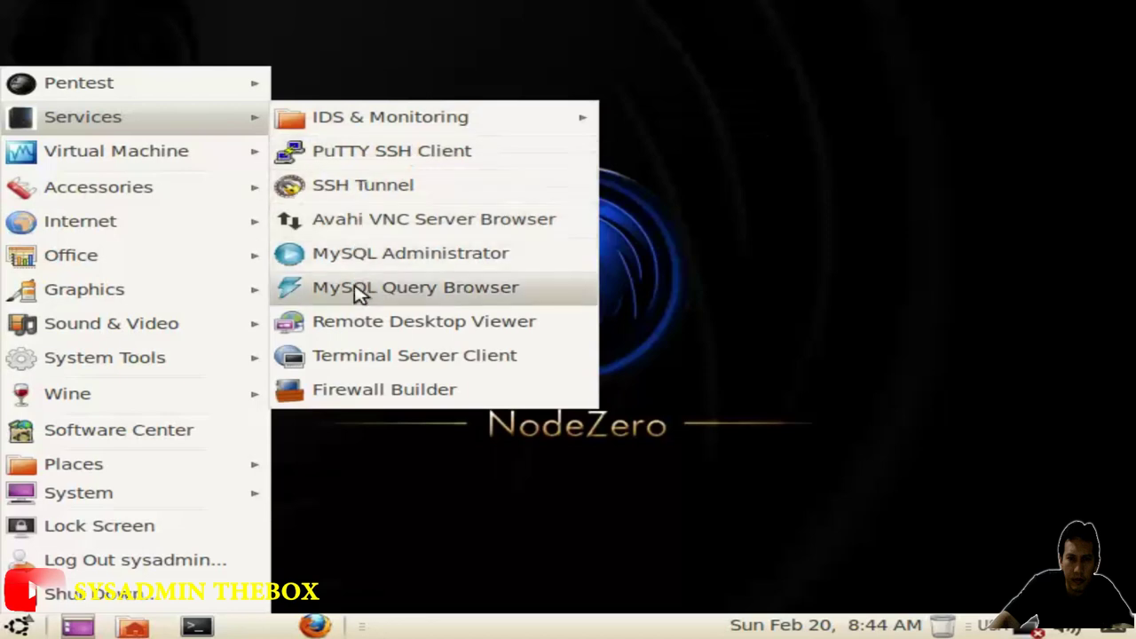
{"action": "left_click", "coordinate": [361, 188]}
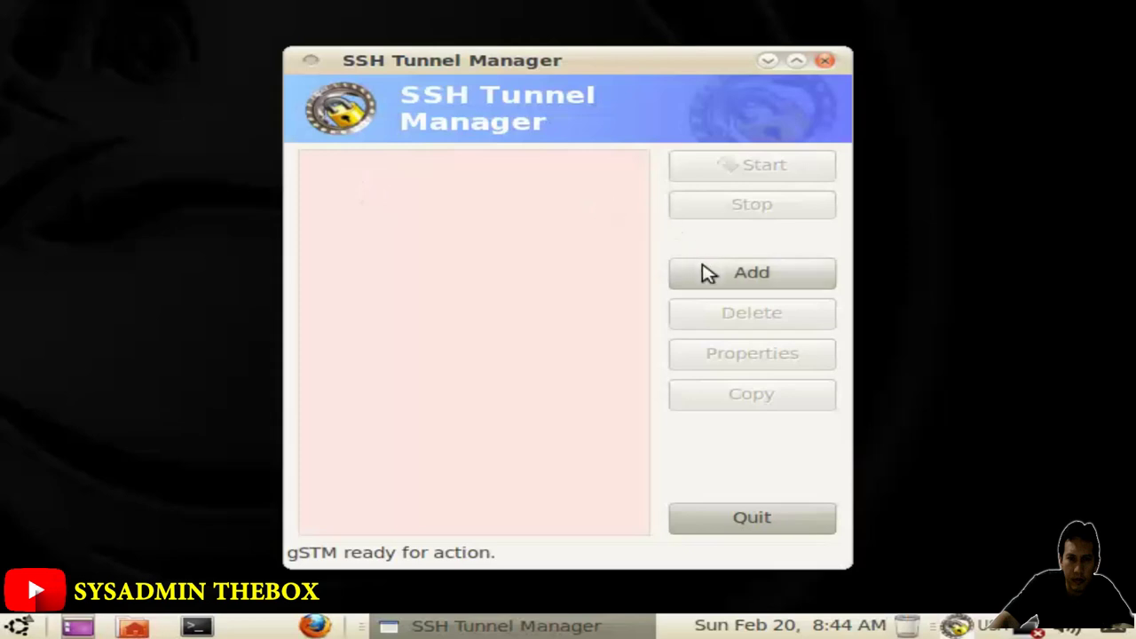
Step: Add a tunnel named MyTunnel with host 127.0.0.1 and port 22, leaving it without any port redirection
{"action": "left_click", "coordinate": [708, 275]}
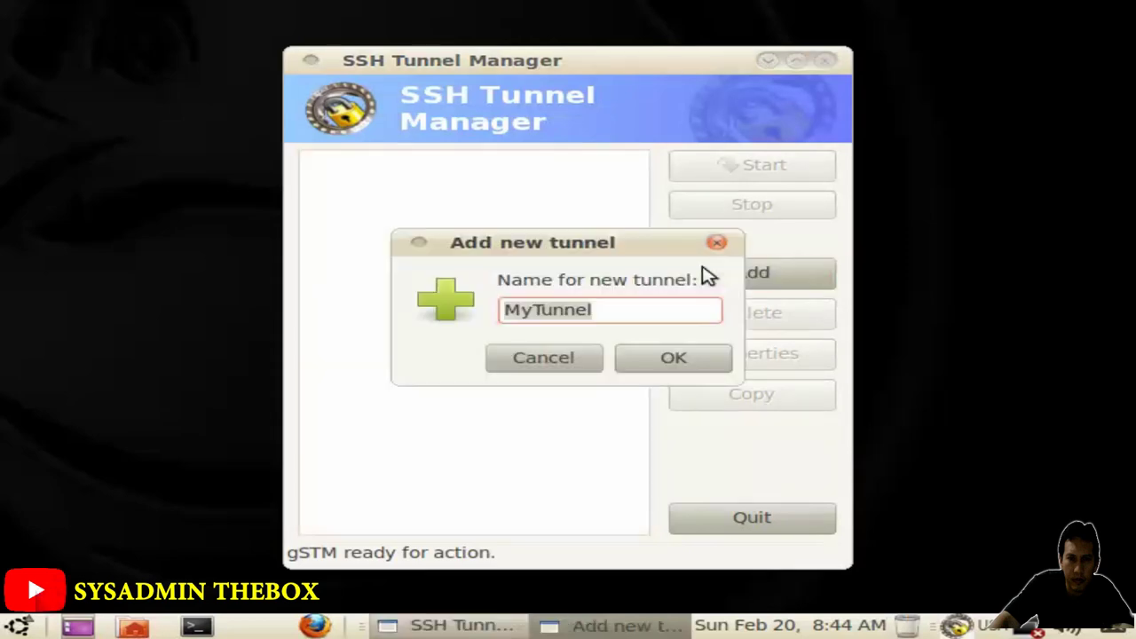
{"action": "left_click", "coordinate": [647, 364]}
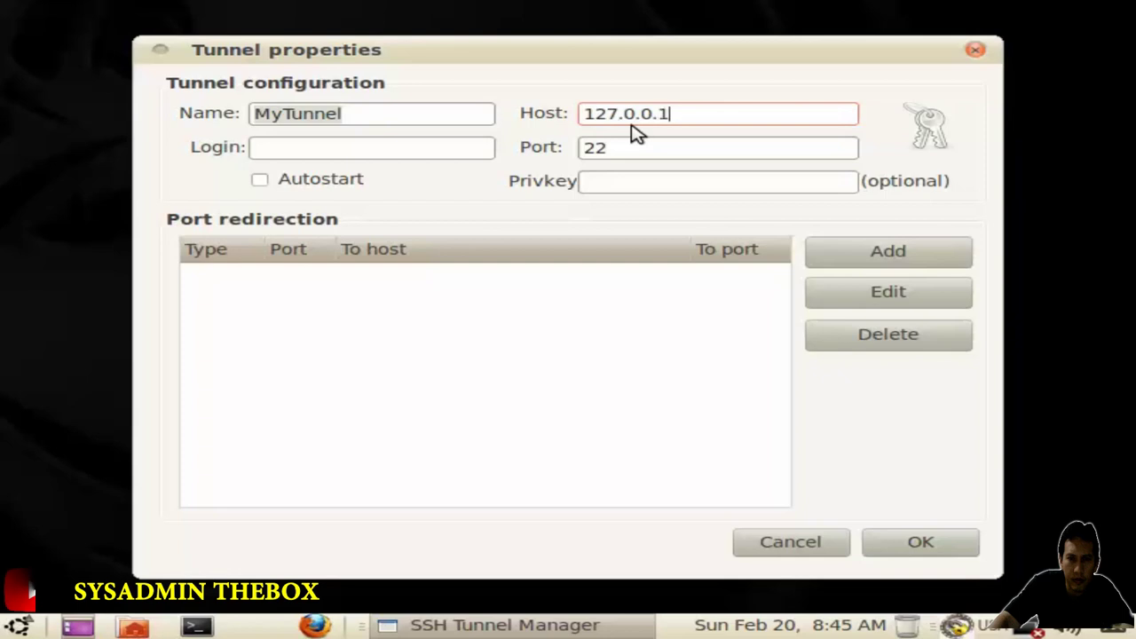
{"action": "left_click", "coordinate": [855, 260]}
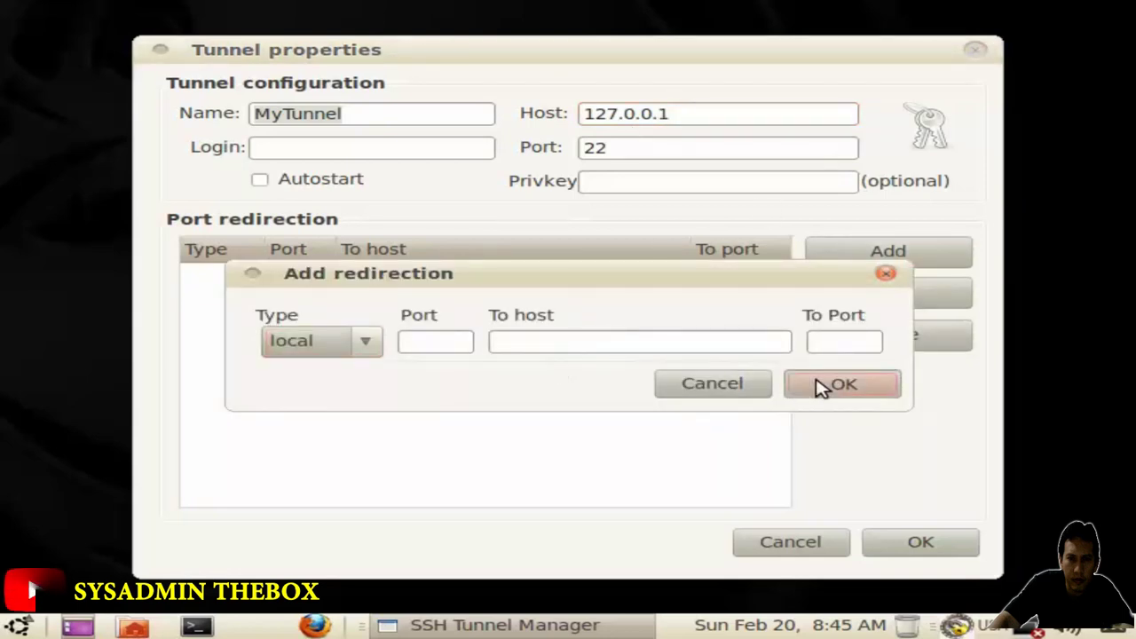
{"action": "left_click", "coordinate": [741, 386]}
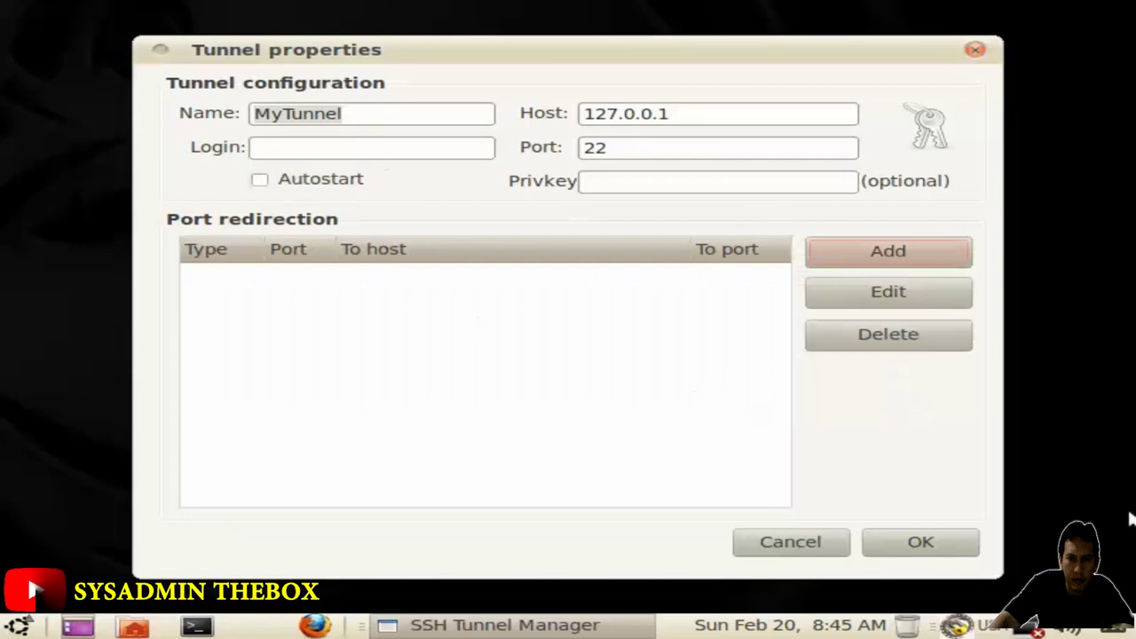
{"action": "left_click", "coordinate": [921, 543]}
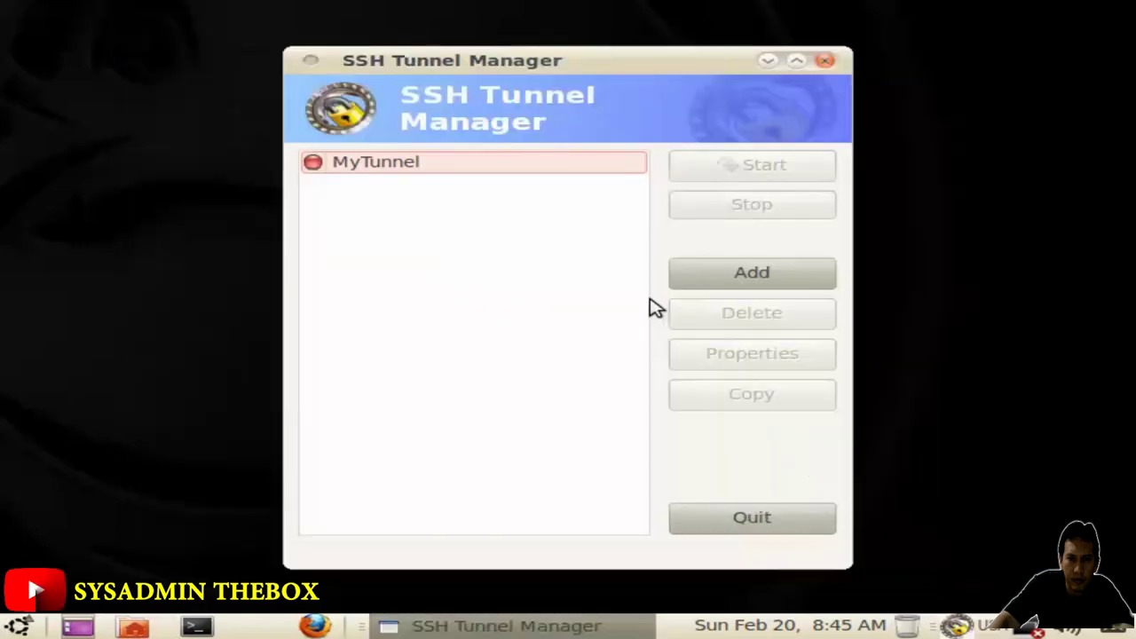
Step: Try to start the MyTunnel connection and quit SSH Tunnel Manager
{"action": "left_click", "coordinate": [397, 168]}
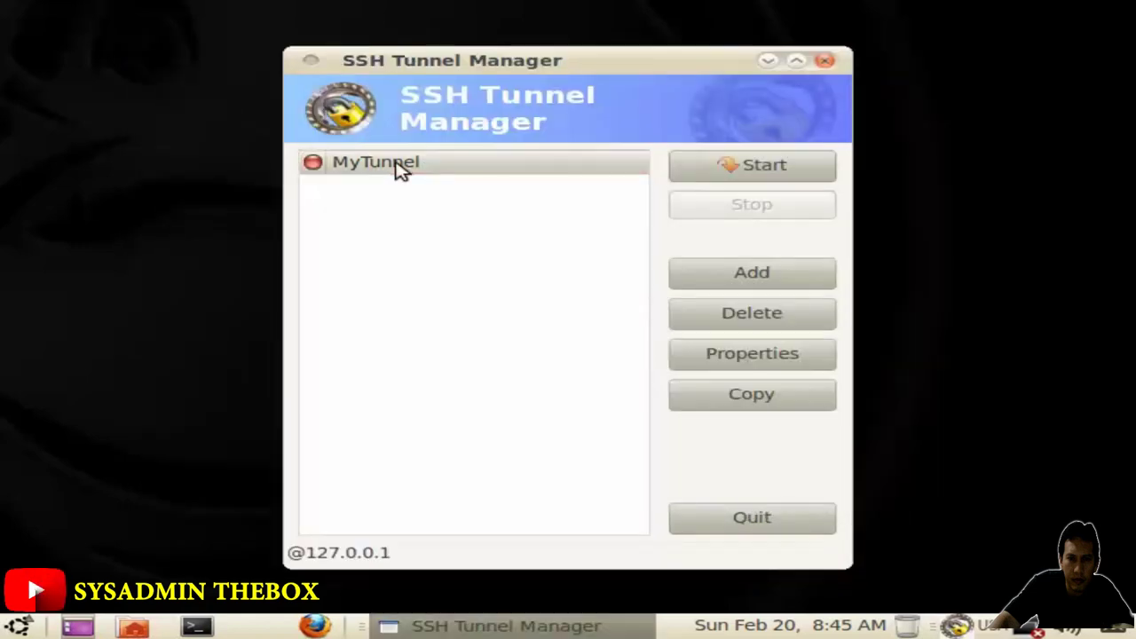
{"action": "left_click", "coordinate": [726, 169]}
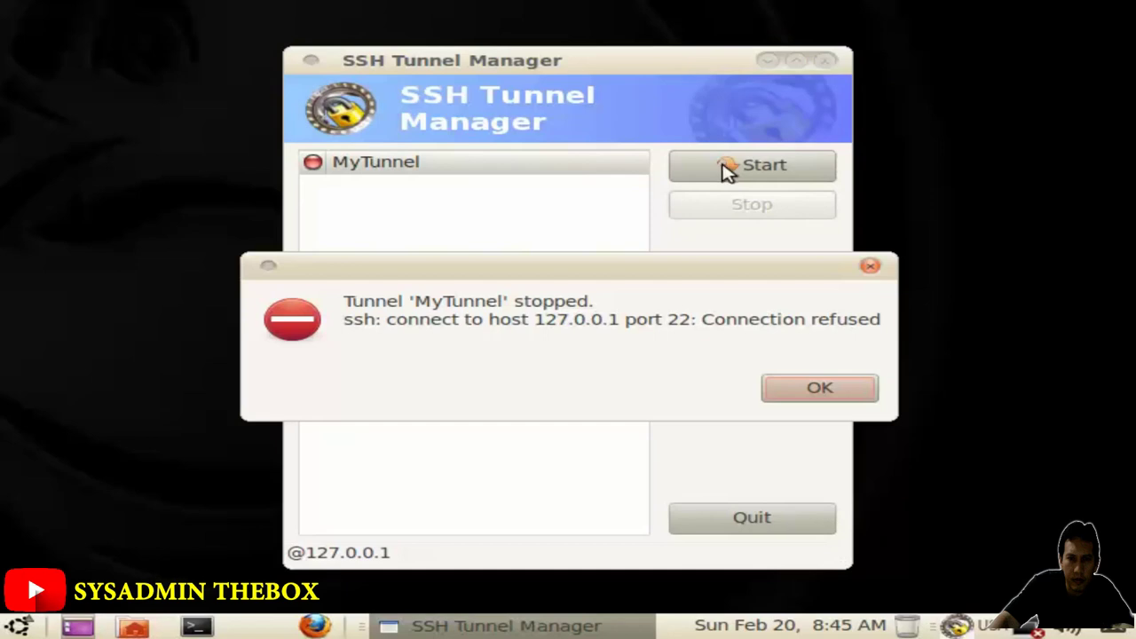
{"action": "left_click", "coordinate": [801, 393]}
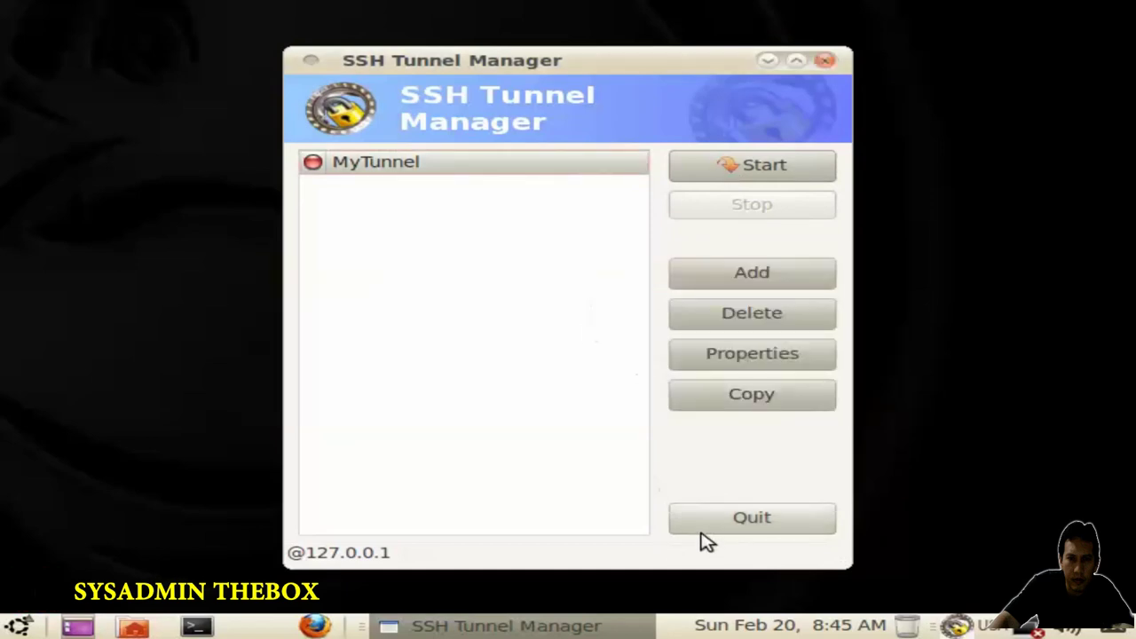
{"action": "left_click", "coordinate": [702, 527]}
Step: Launch dnsrecon from the DNS tools in the Pentest Enumeration group
{"action": "left_click", "coordinate": [20, 626]}
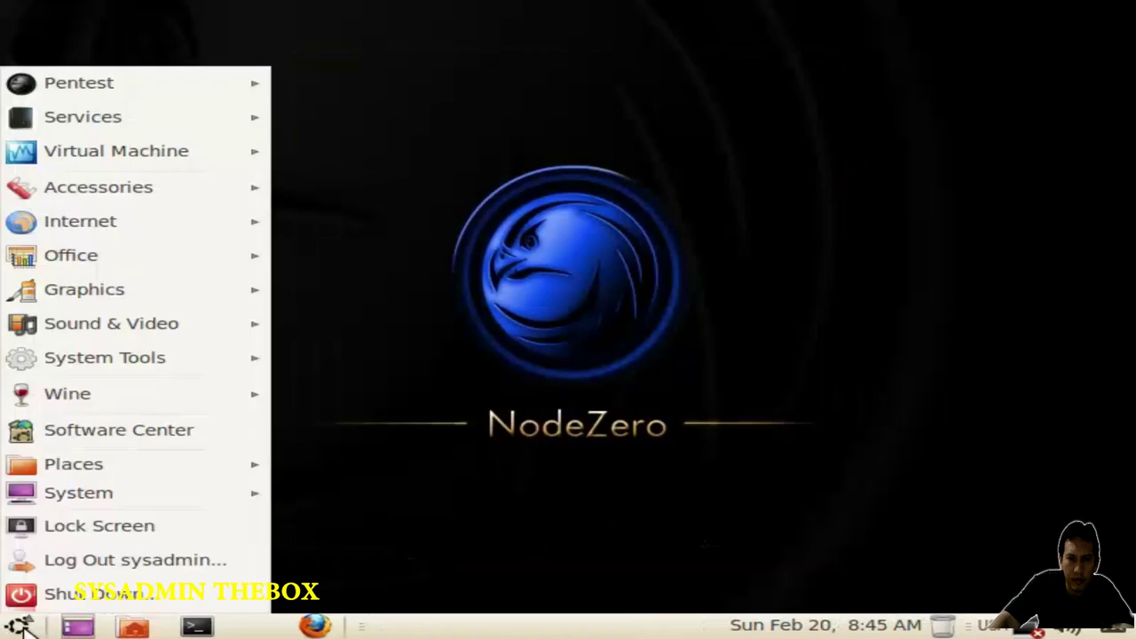
{"action": "mouse_move", "coordinate": [85, 262]}
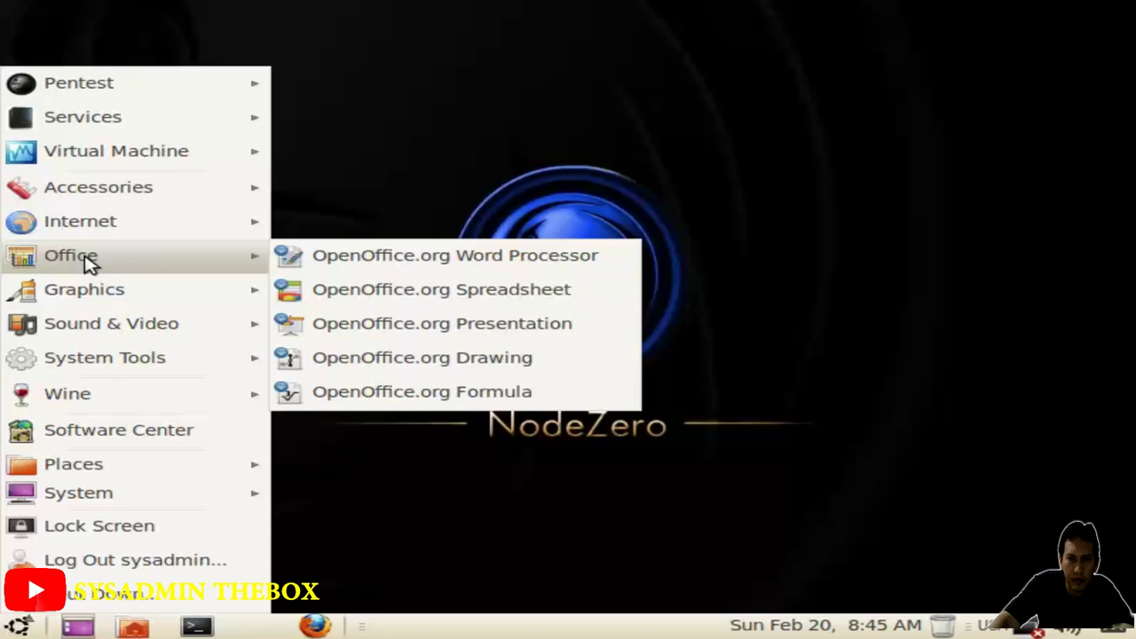
{"action": "mouse_move", "coordinate": [132, 89]}
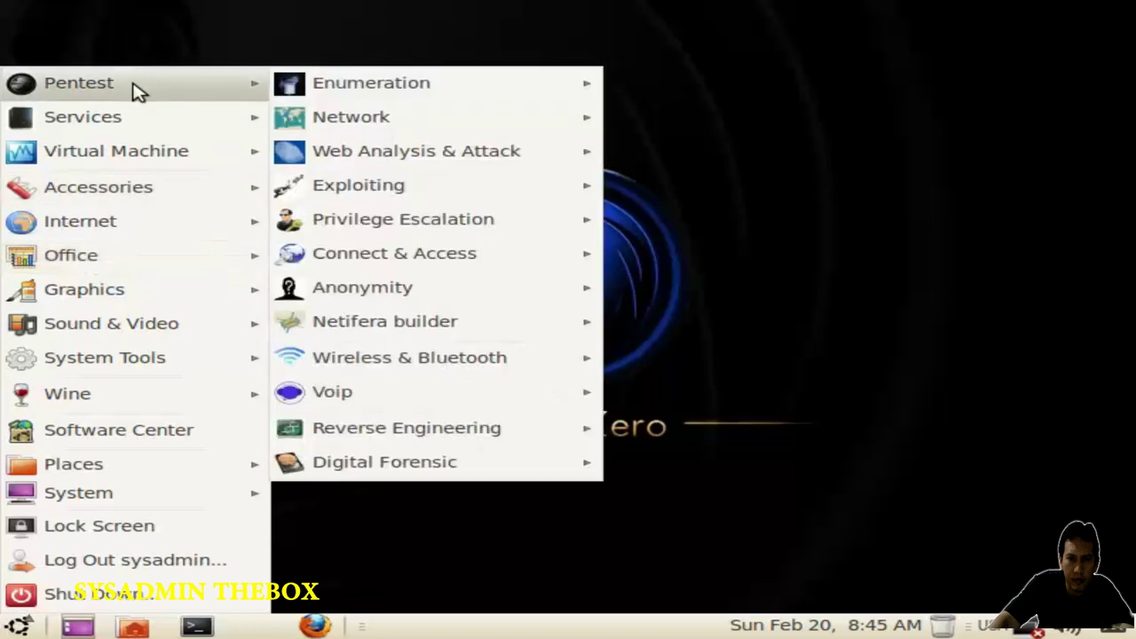
{"action": "mouse_move", "coordinate": [357, 93]}
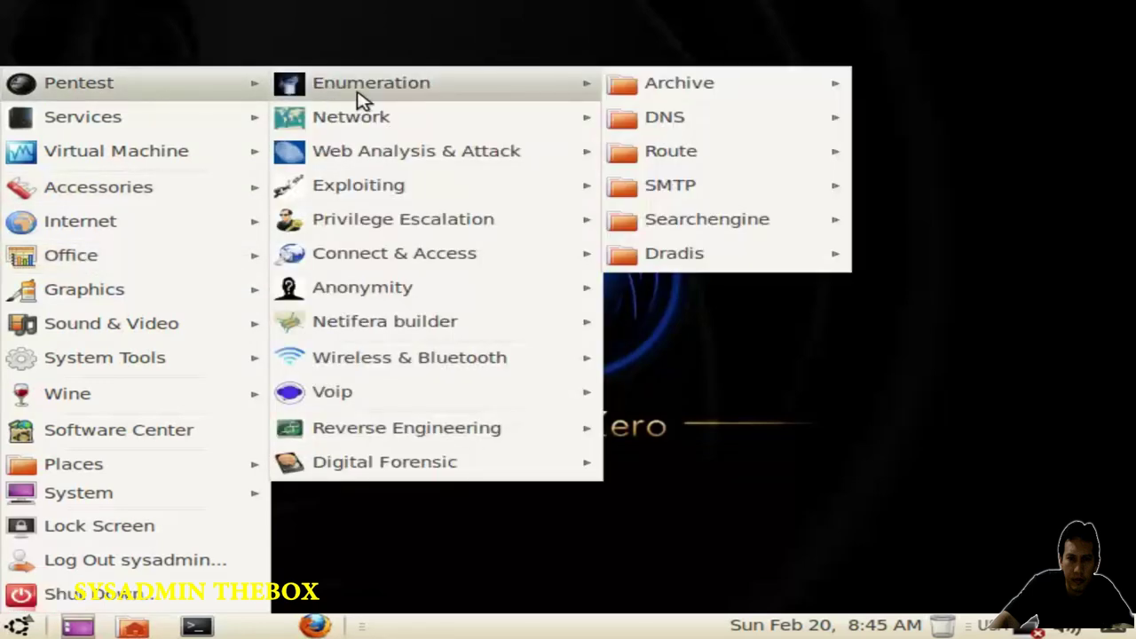
{"action": "mouse_move", "coordinate": [641, 162]}
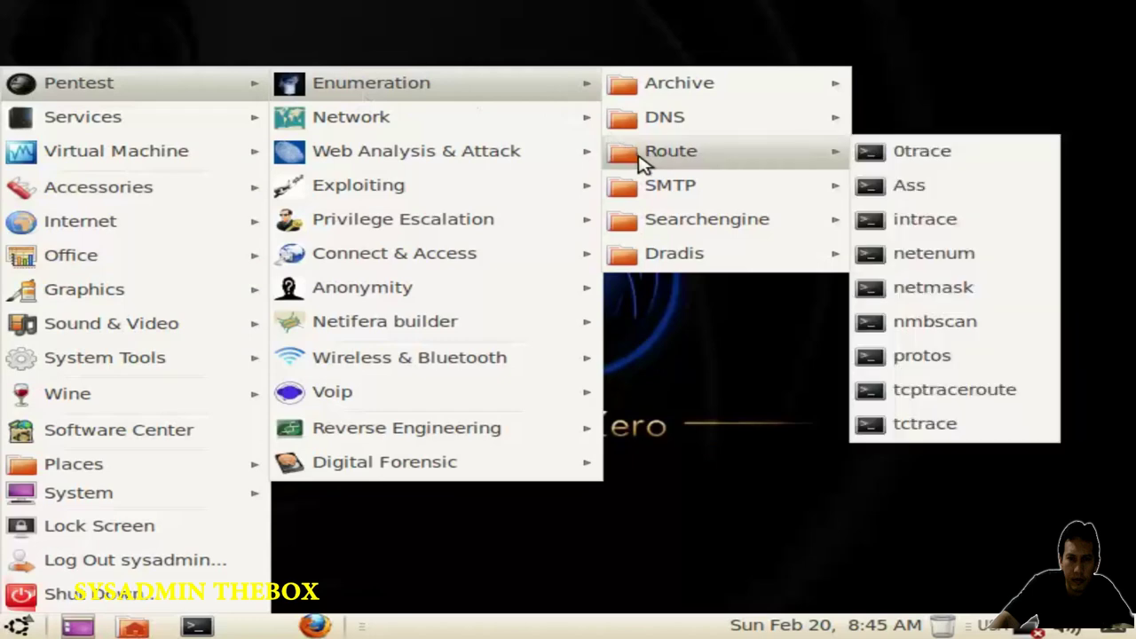
{"action": "mouse_move", "coordinate": [653, 125]}
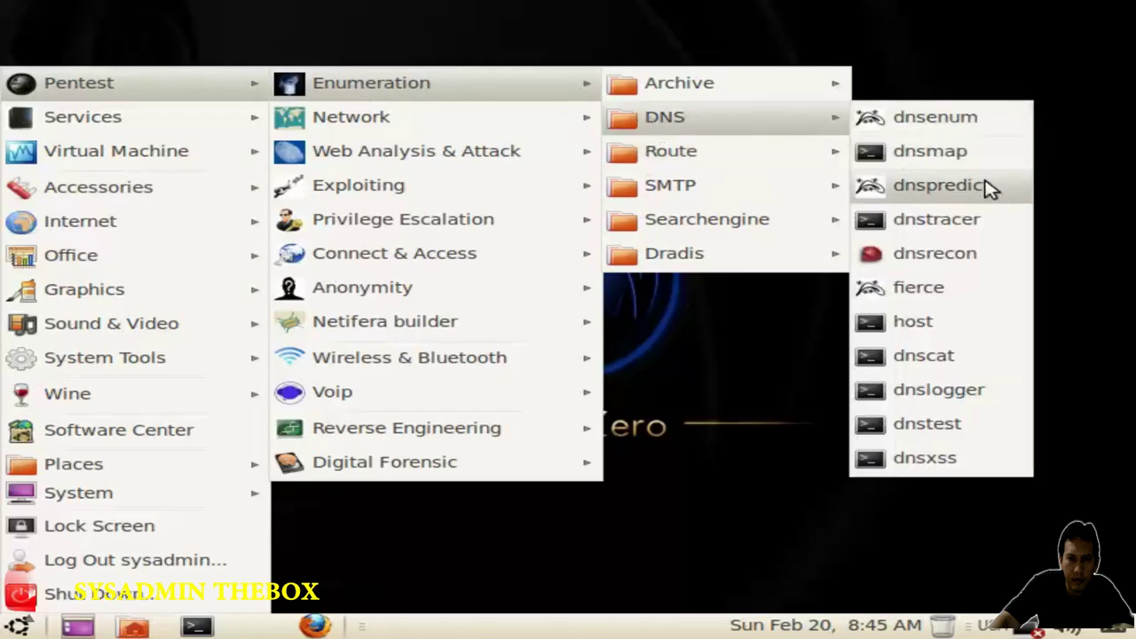
{"action": "left_click", "coordinate": [959, 253]}
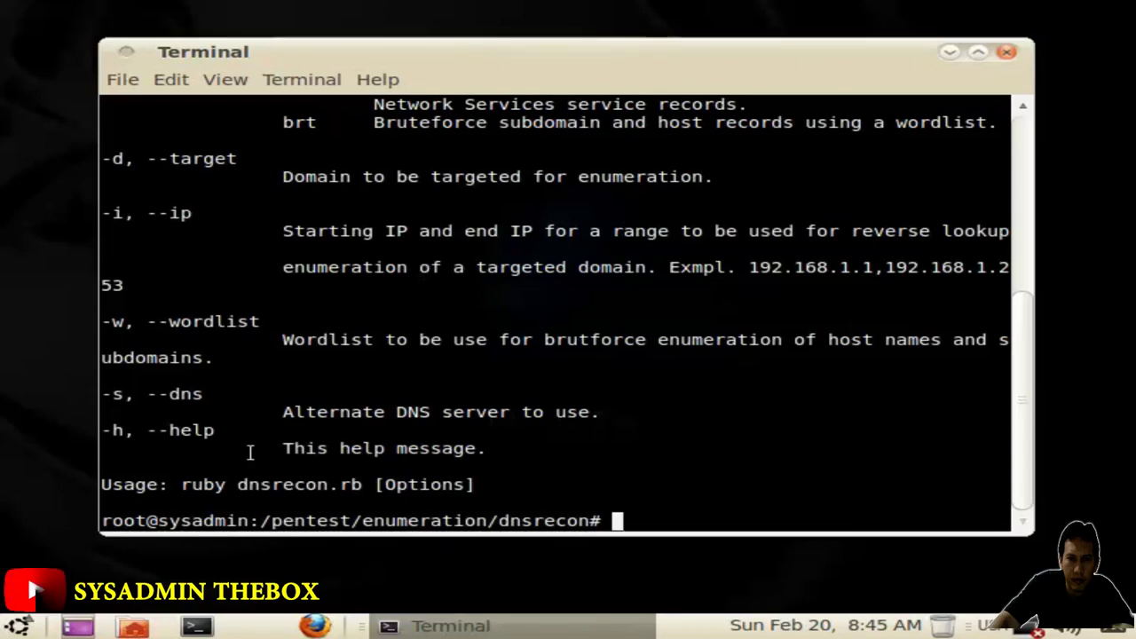
Step: Launch nessus from the Web tools under Pentest's Web Analysis & Attack group and continue to its root prompt
{"action": "left_click", "coordinate": [21, 626]}
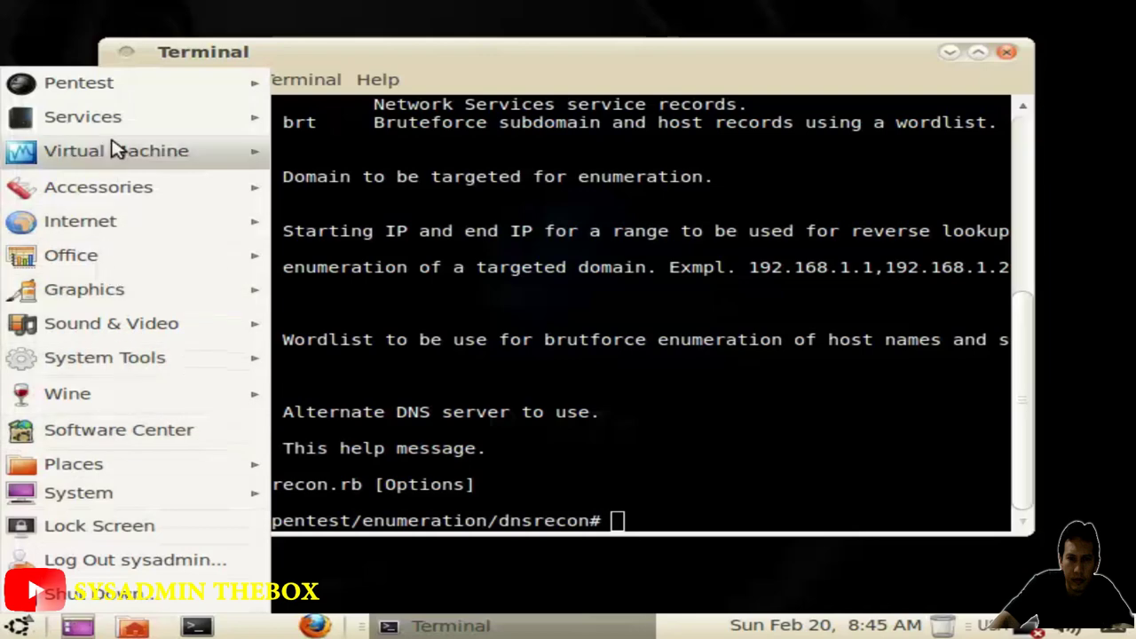
{"action": "mouse_move", "coordinate": [122, 100]}
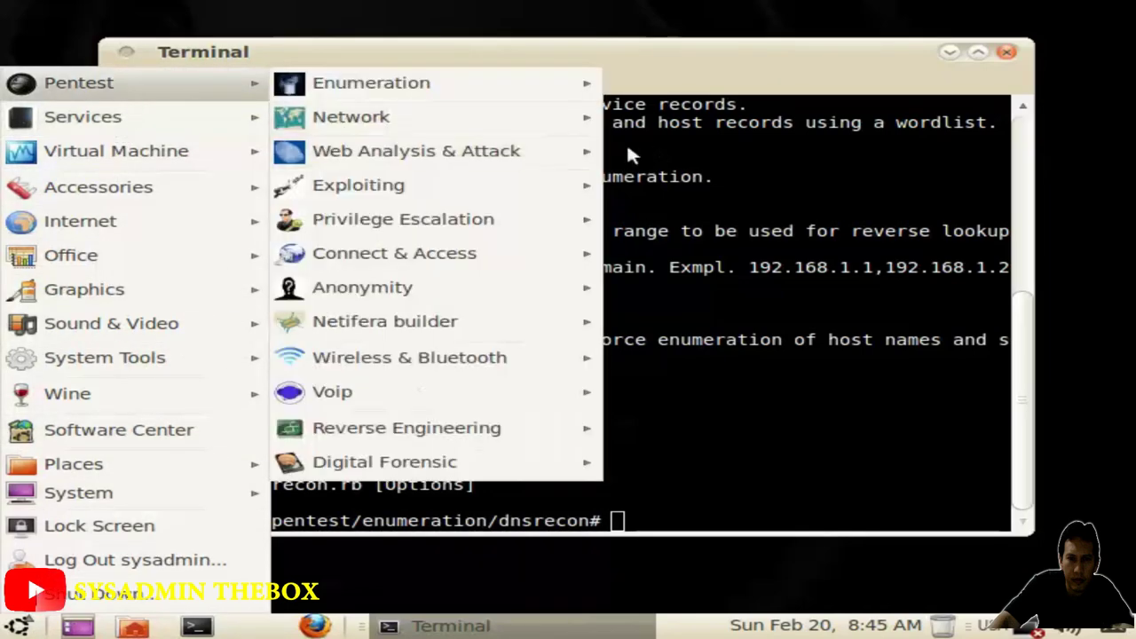
{"action": "mouse_move", "coordinate": [524, 153]}
{"action": "mouse_move", "coordinate": [651, 162]}
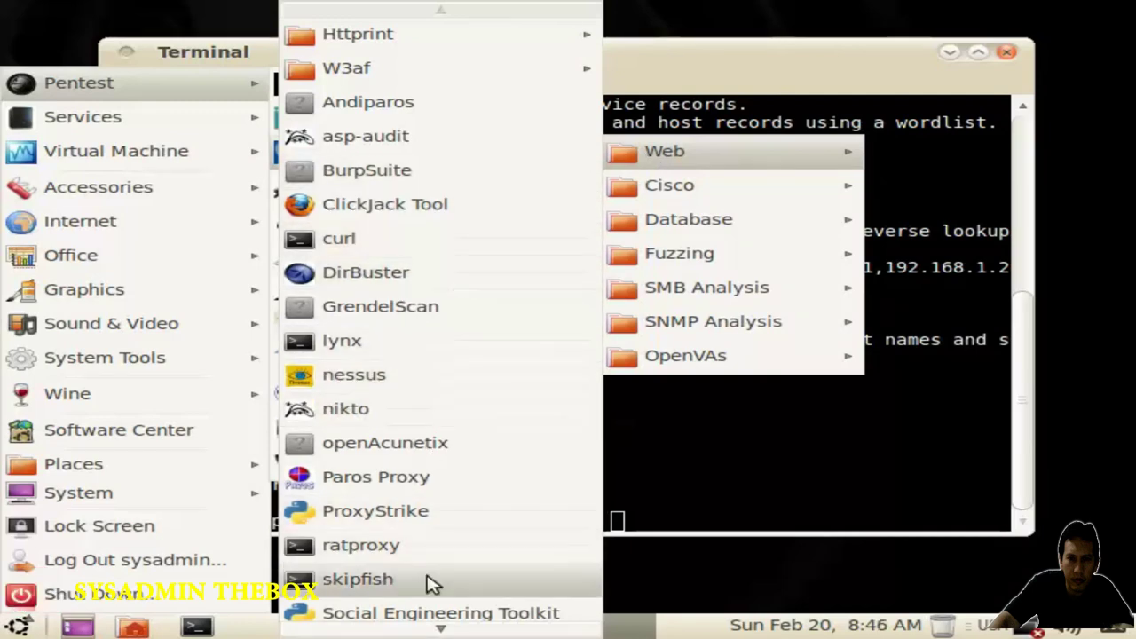
{"action": "mouse_move", "coordinate": [437, 628]}
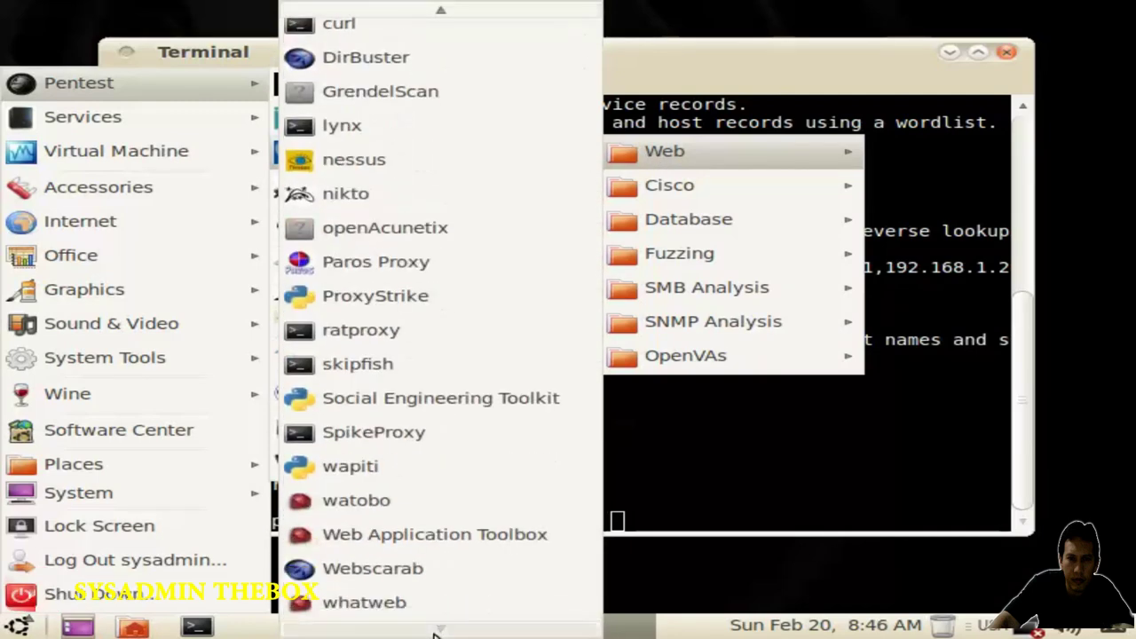
{"action": "scroll", "coordinate": [437, 533], "scroll_direction": "up", "scroll_amount": 3}
{"action": "left_click", "coordinate": [388, 378]}
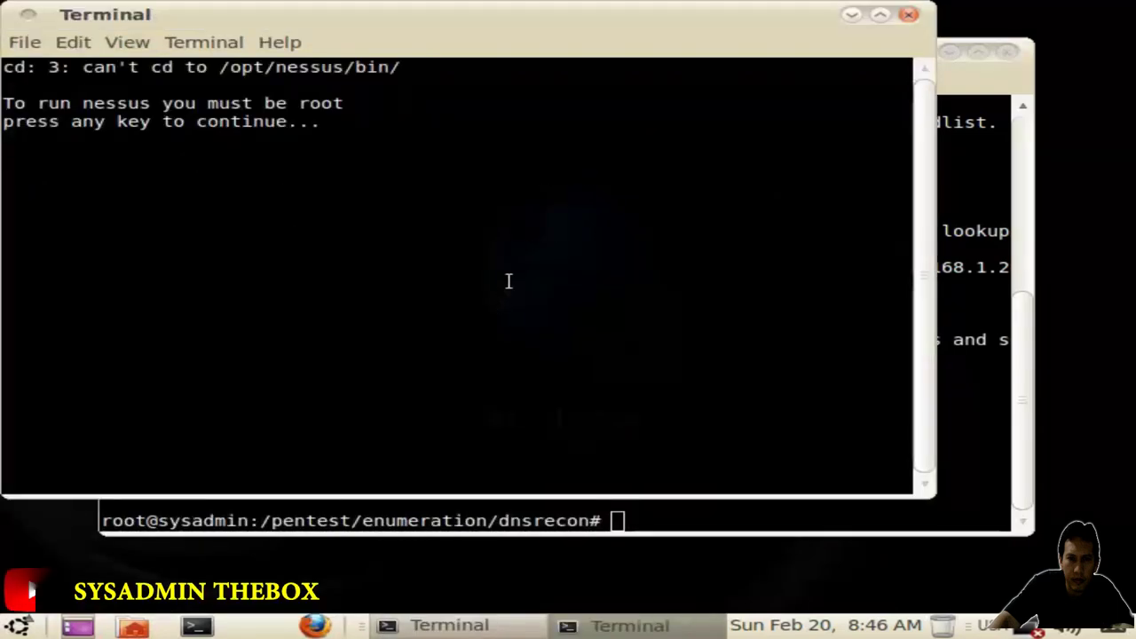
{"action": "key", "text": "Return"}
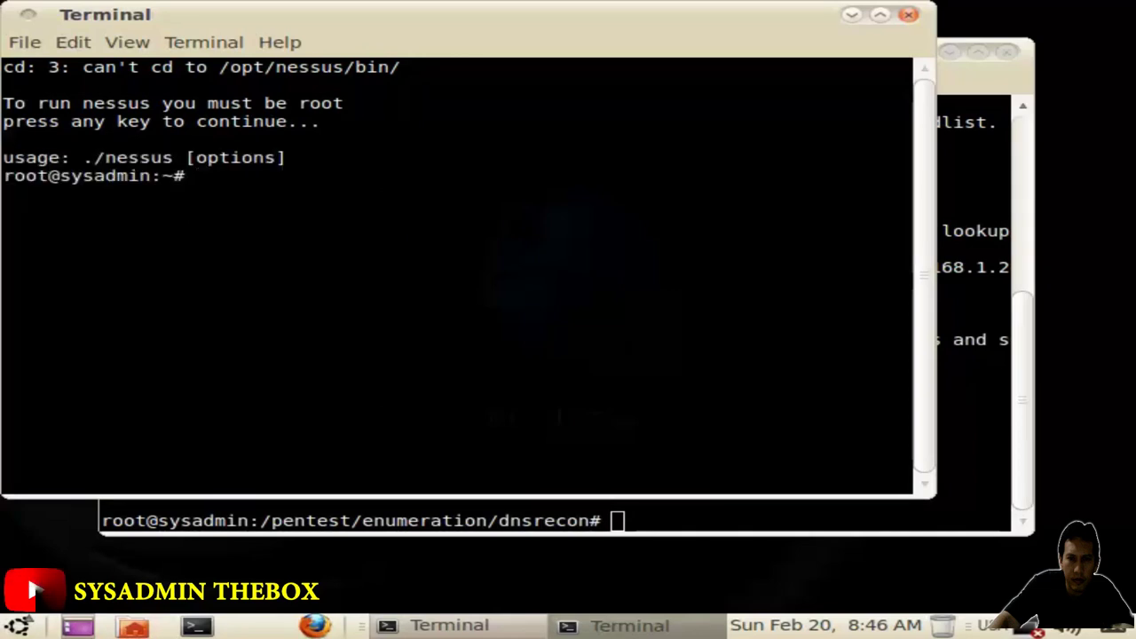
Step: Try to display the nessus help by running ./nessus --h and ./nessus --help
{"action": "type", "text": "./"}
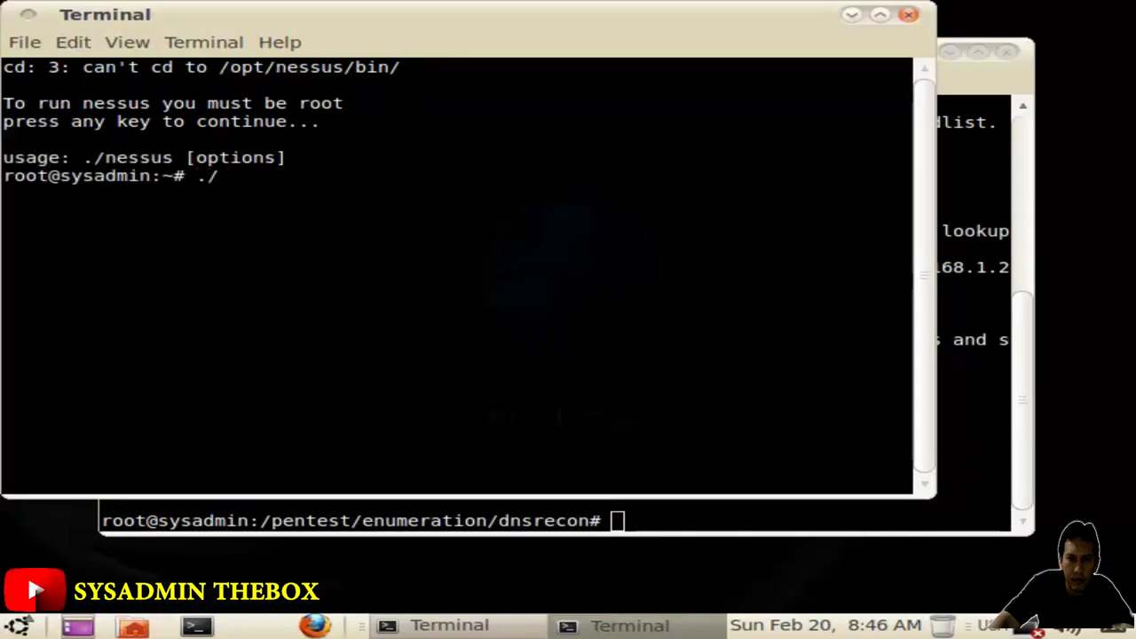
{"action": "type", "text": "nes"}
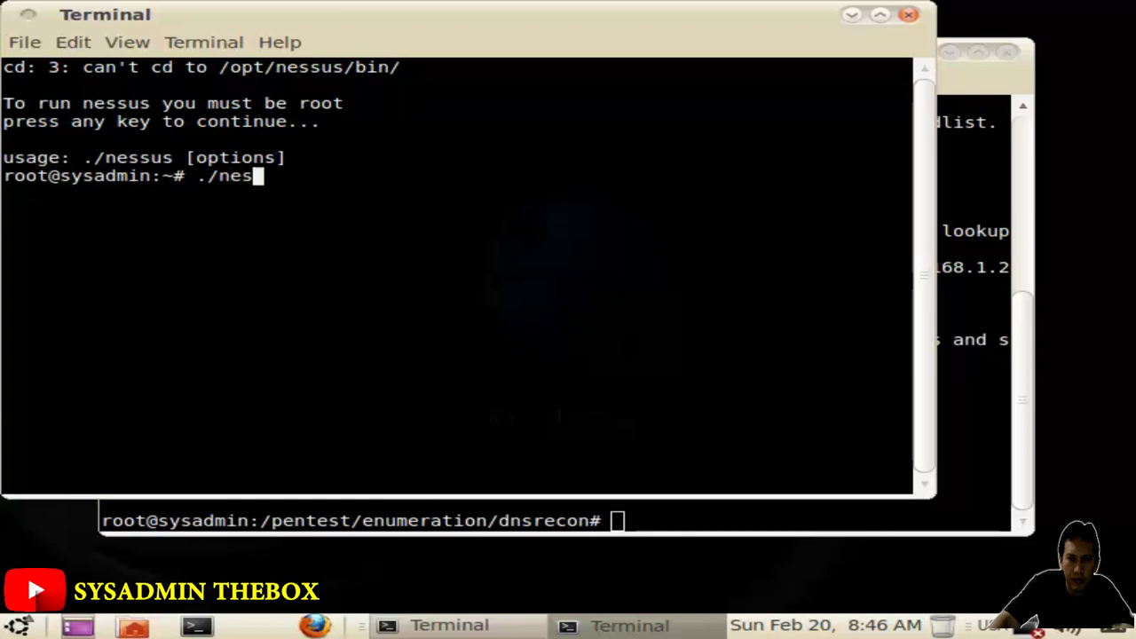
{"action": "type", "text": "sus"}
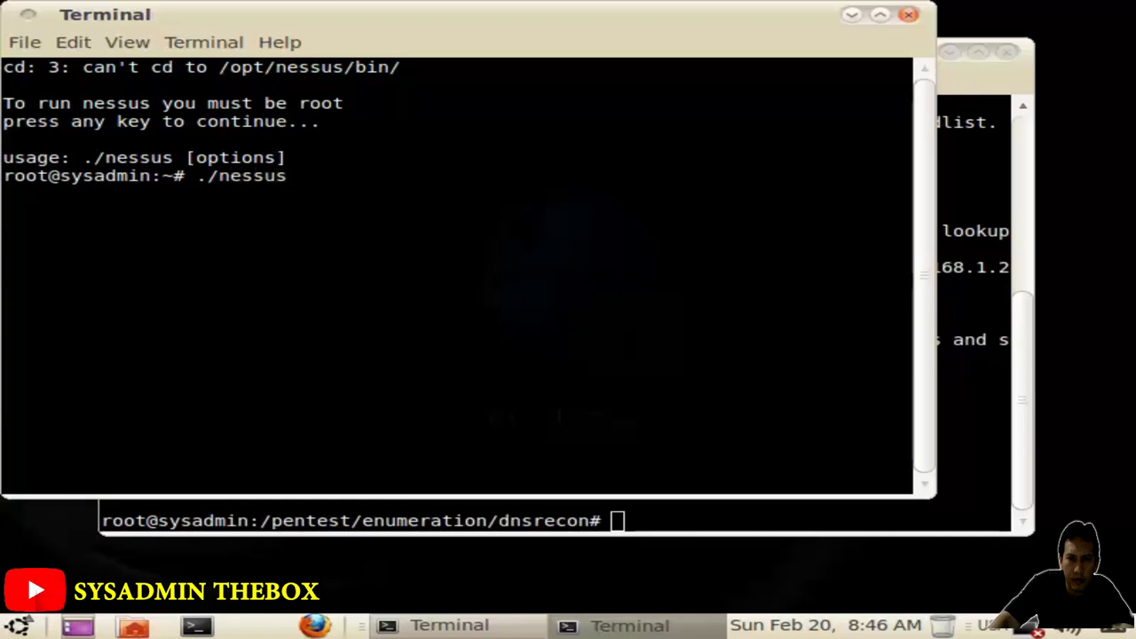
{"action": "type", "text": " -"}
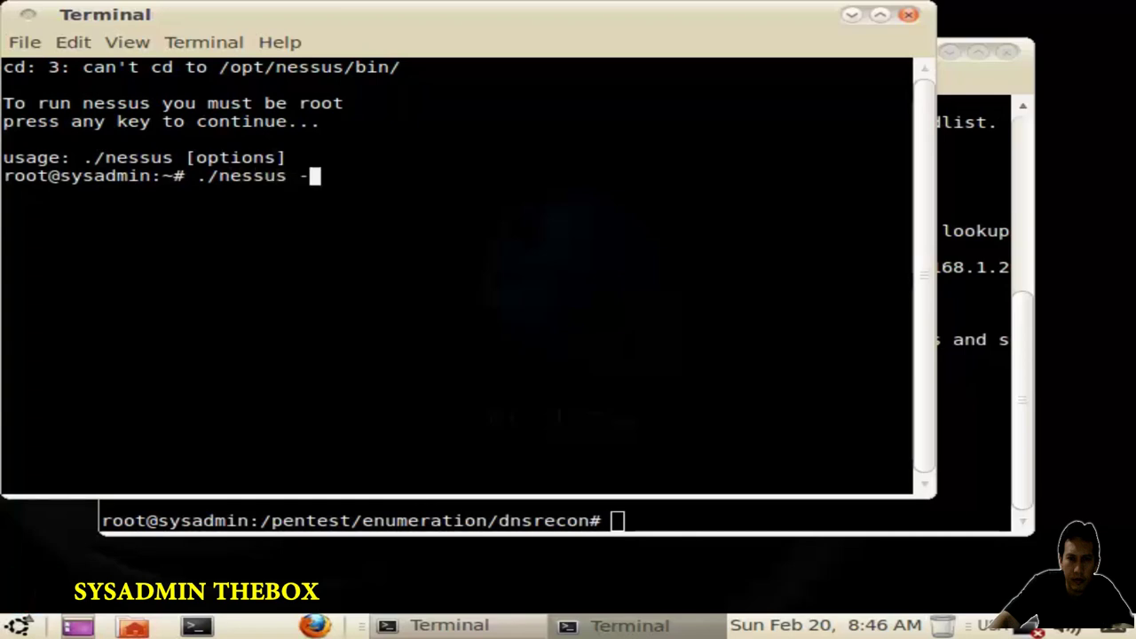
{"action": "type", "text": "--h"}
{"action": "key", "text": "Return"}
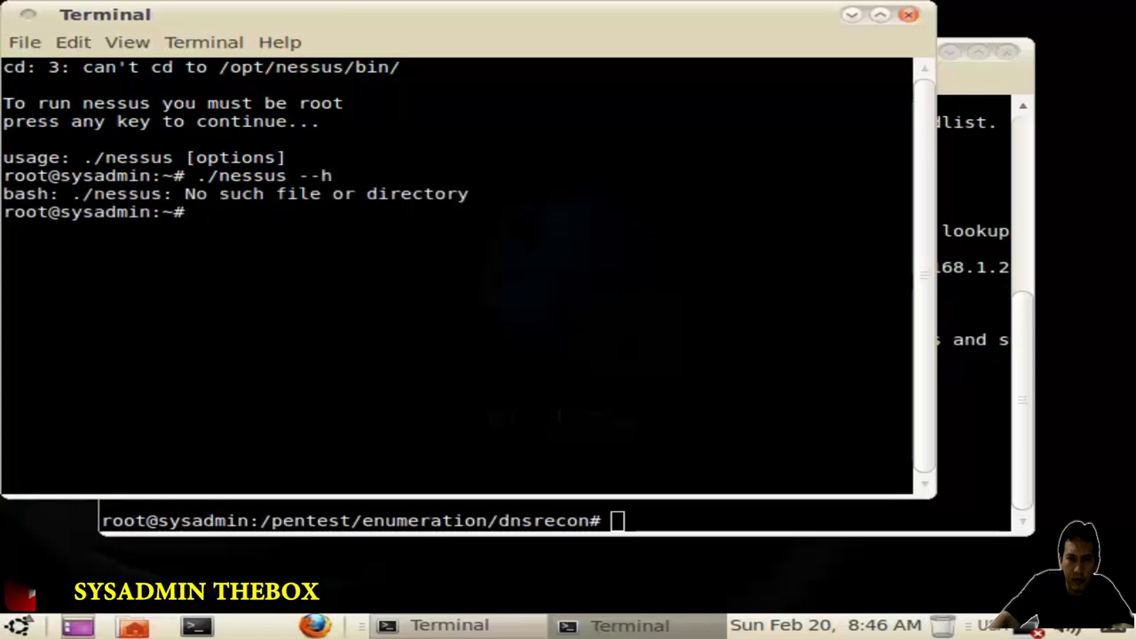
{"action": "key", "text": "Up"}
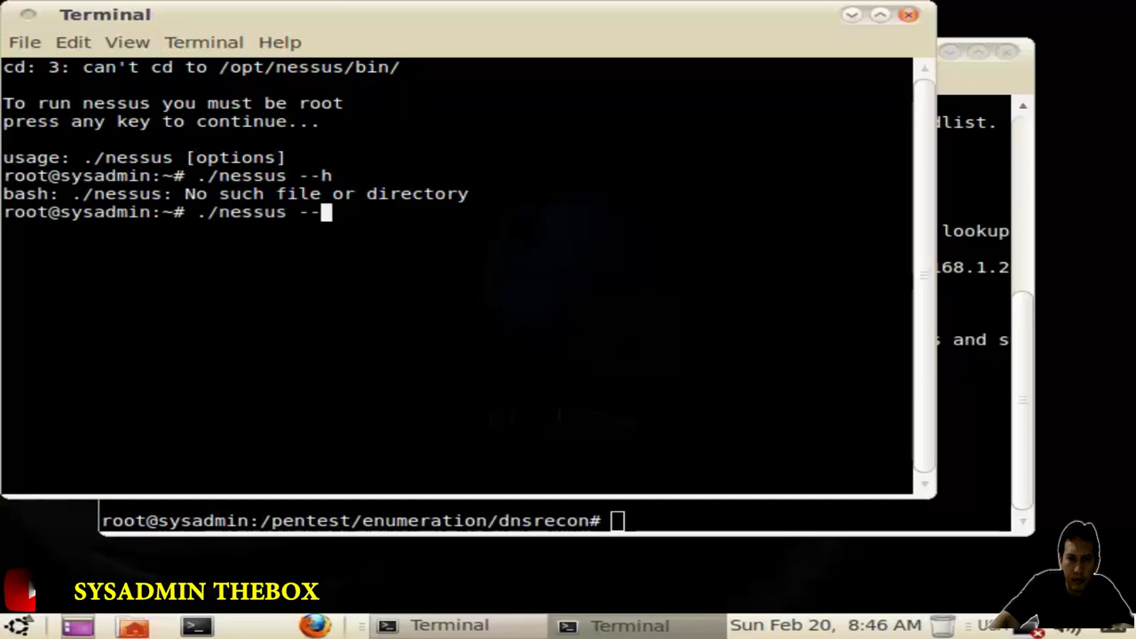
{"action": "key", "text": "BackSpace"}
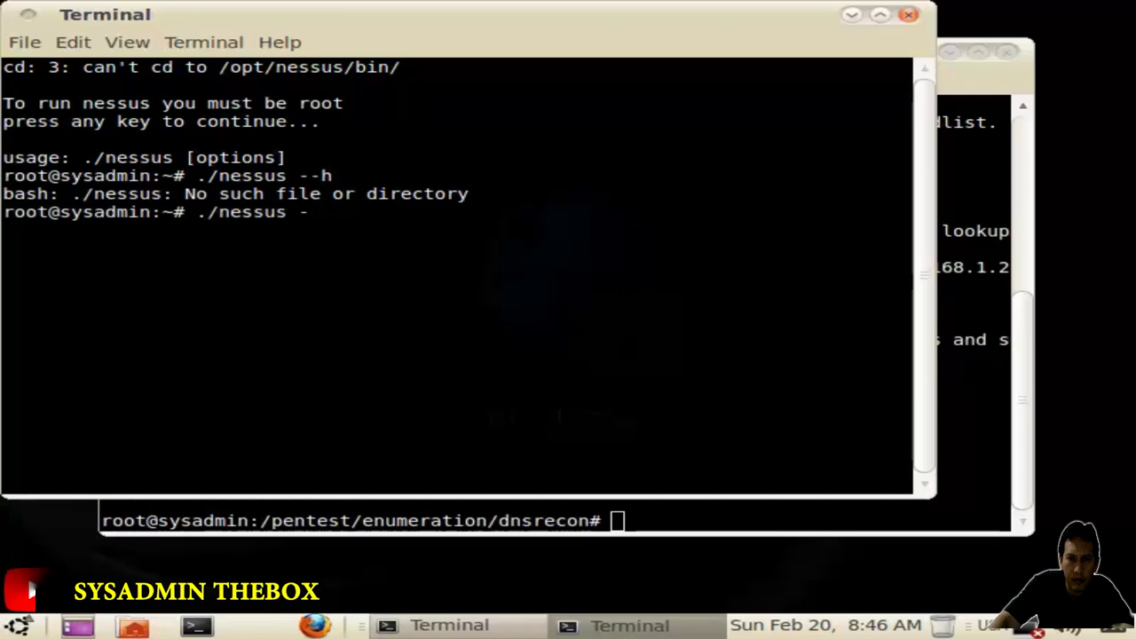
{"action": "type", "text": "-help"}
{"action": "key", "text": "Return"}
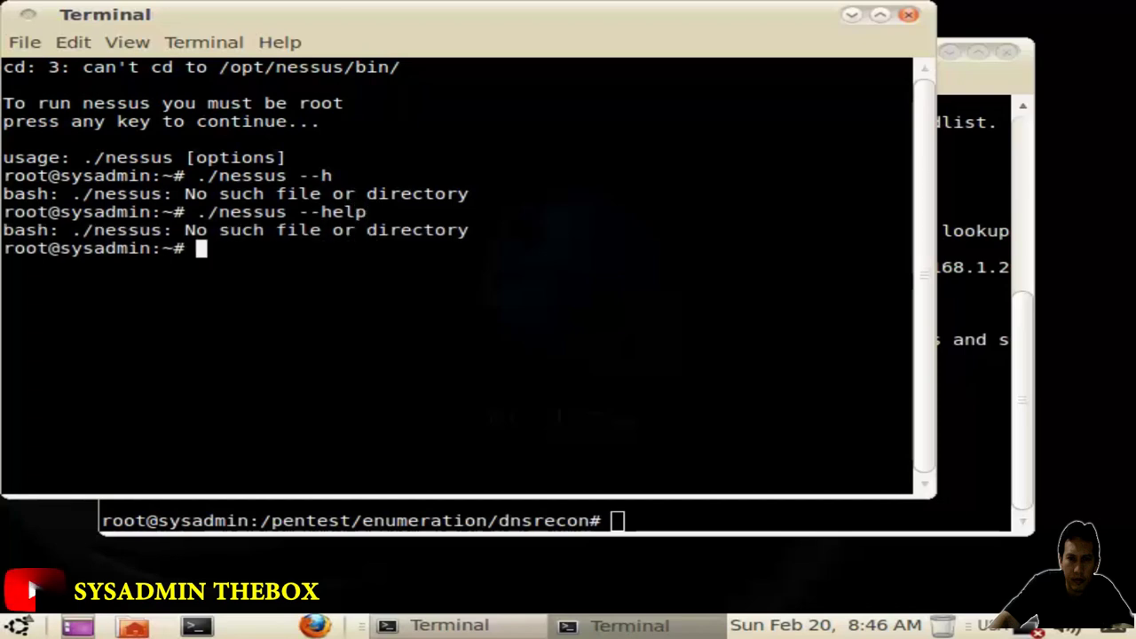
Step: Try to run ./nessus without any options
{"action": "type", "text": "."}
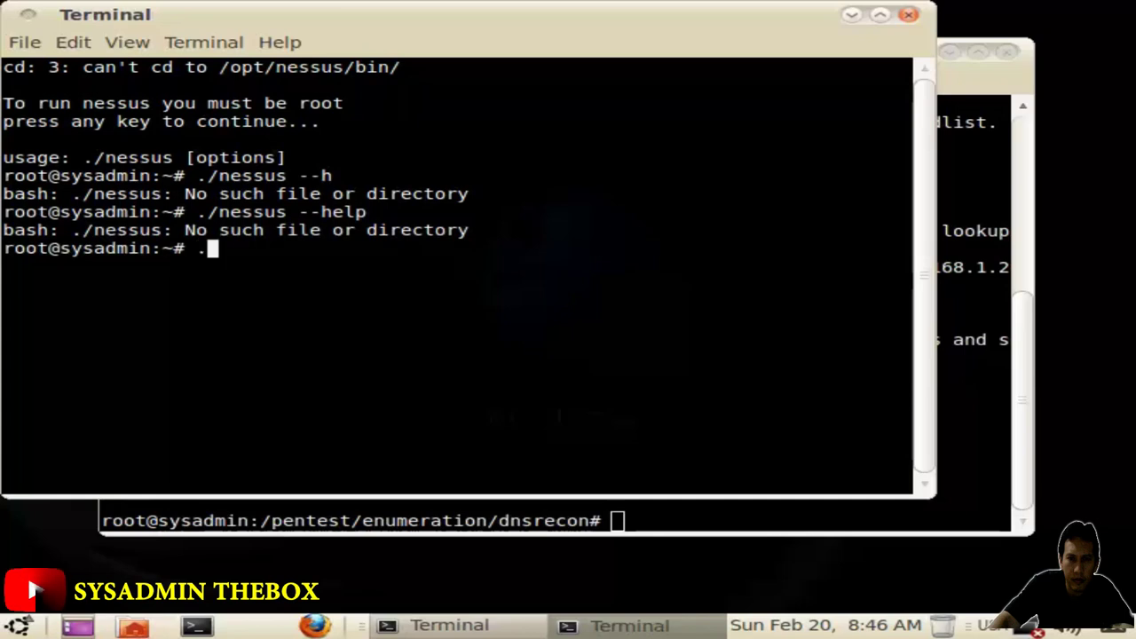
{"action": "key", "text": "Up"}
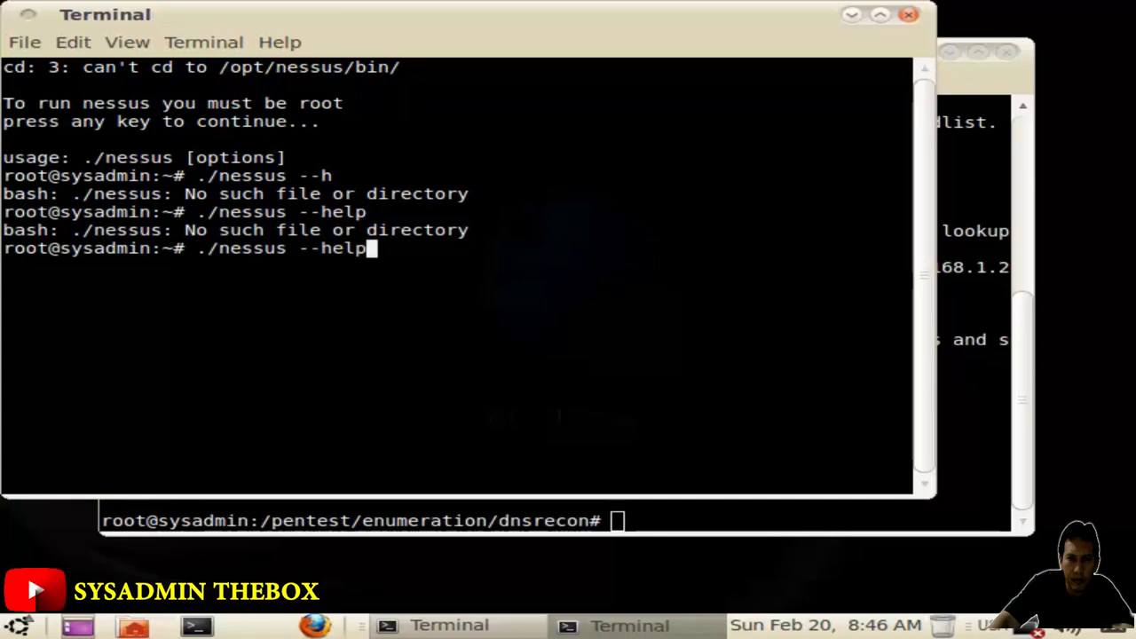
{"action": "key", "text": "BackSpace"}
{"action": "key", "text": "BackSpace"}
{"action": "key", "text": "BackSpace"}
{"action": "key", "text": "BackSpace"}
{"action": "key", "text": "BackSpace"}
{"action": "key", "text": "BackSpace"}
{"action": "key", "text": "BackSpace"}
{"action": "key", "text": "BackSpace"}
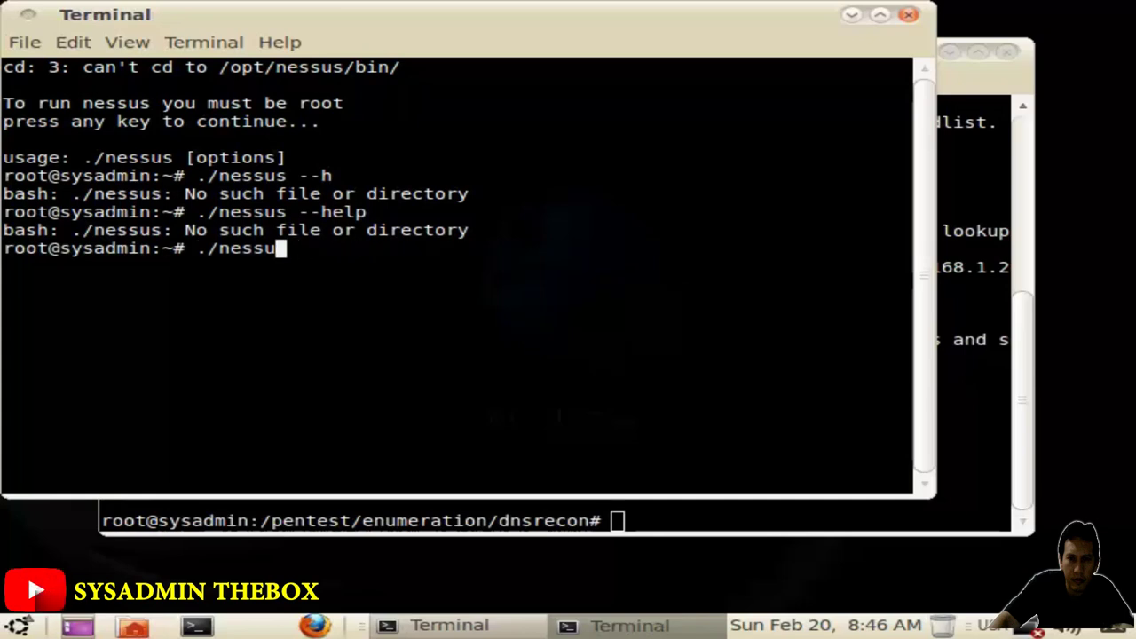
{"action": "type", "text": "s"}
{"action": "key", "text": "Return"}
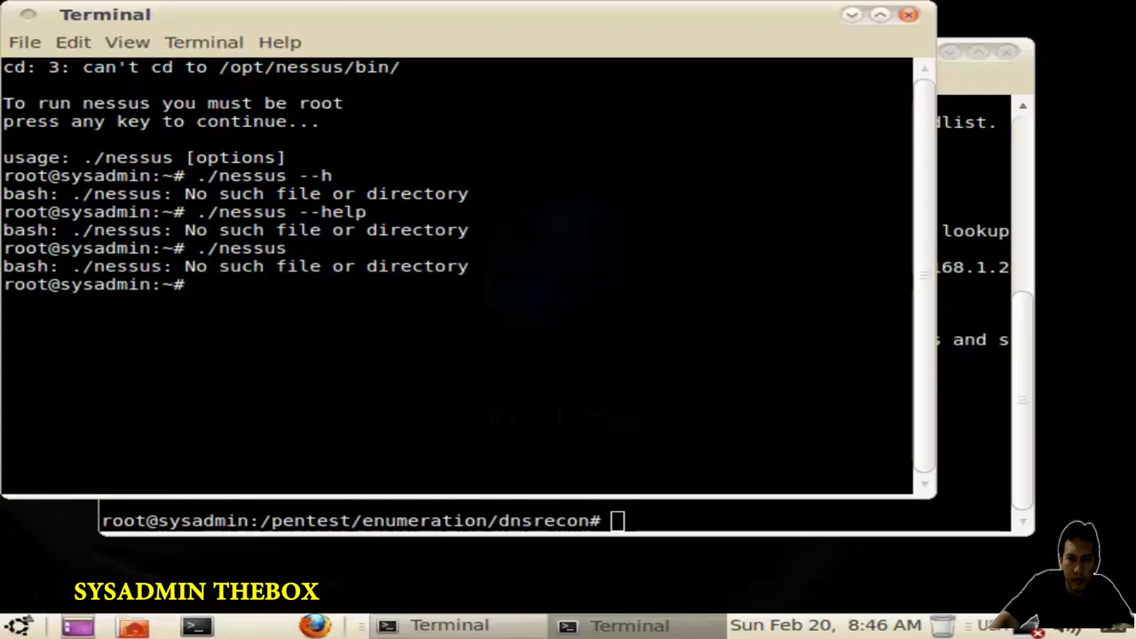
Step: List the root prompt's current directory with ls and ls -la, and end the nessus session with exit
{"action": "type", "text": "l"}
{"action": "type", "text": "s"}
{"action": "key", "text": "Return"}
{"action": "type", "text": "ls -la"}
{"action": "key", "text": "Return"}
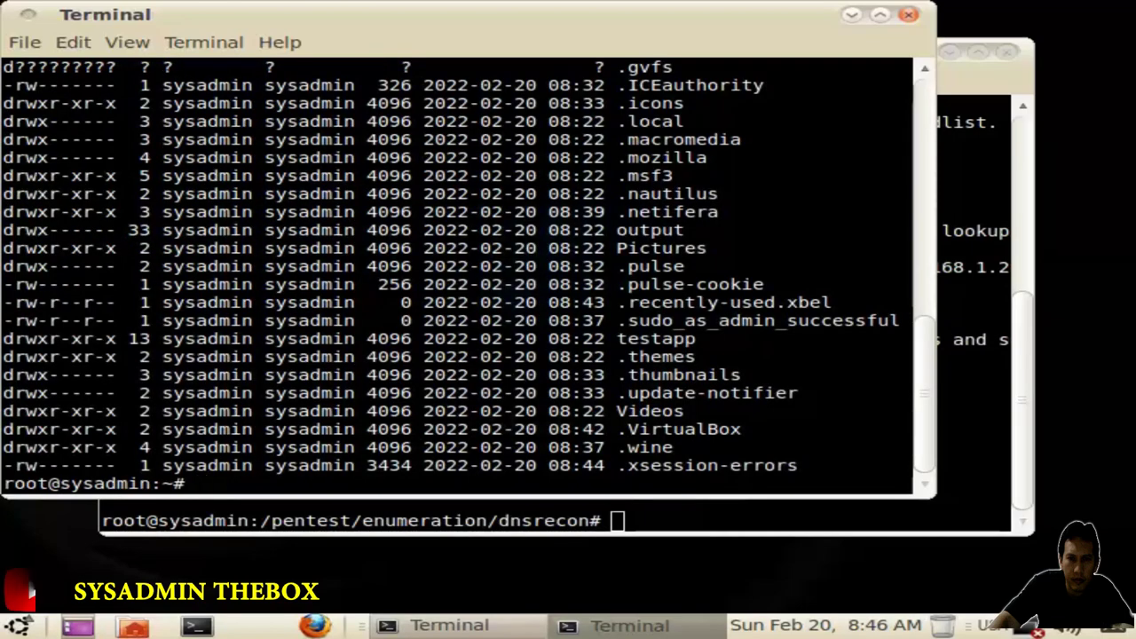
{"action": "type", "text": "exit"}
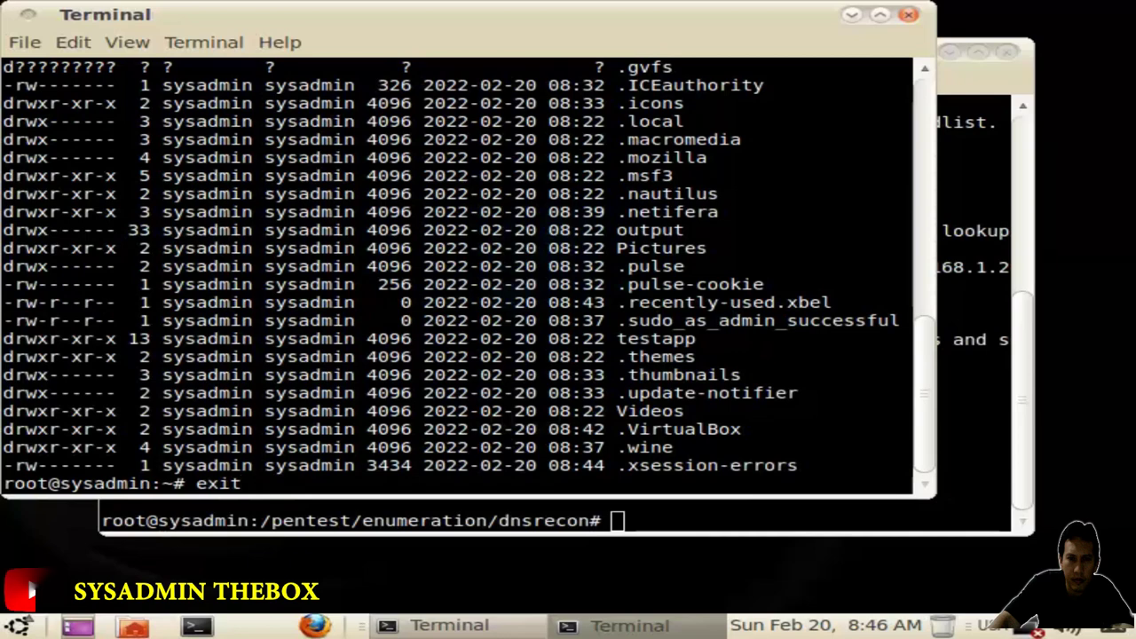
{"action": "key", "text": "Return"}
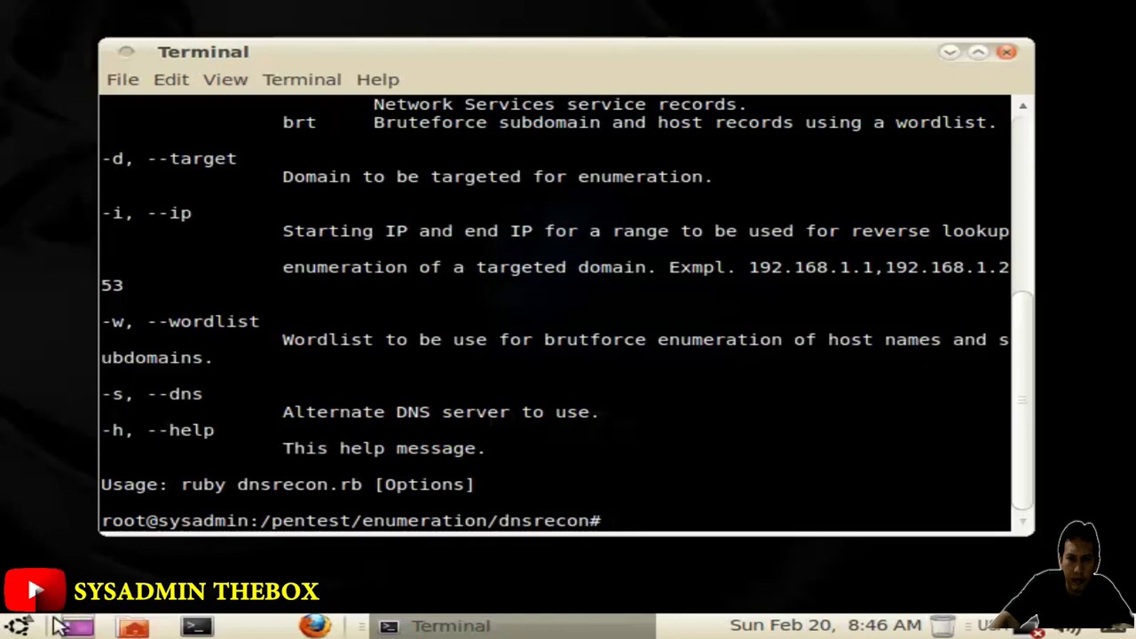
Step: Examine the Dradis, Searchengine and SMTP tools in the Pentest Enumeration group
{"action": "left_click", "coordinate": [19, 626]}
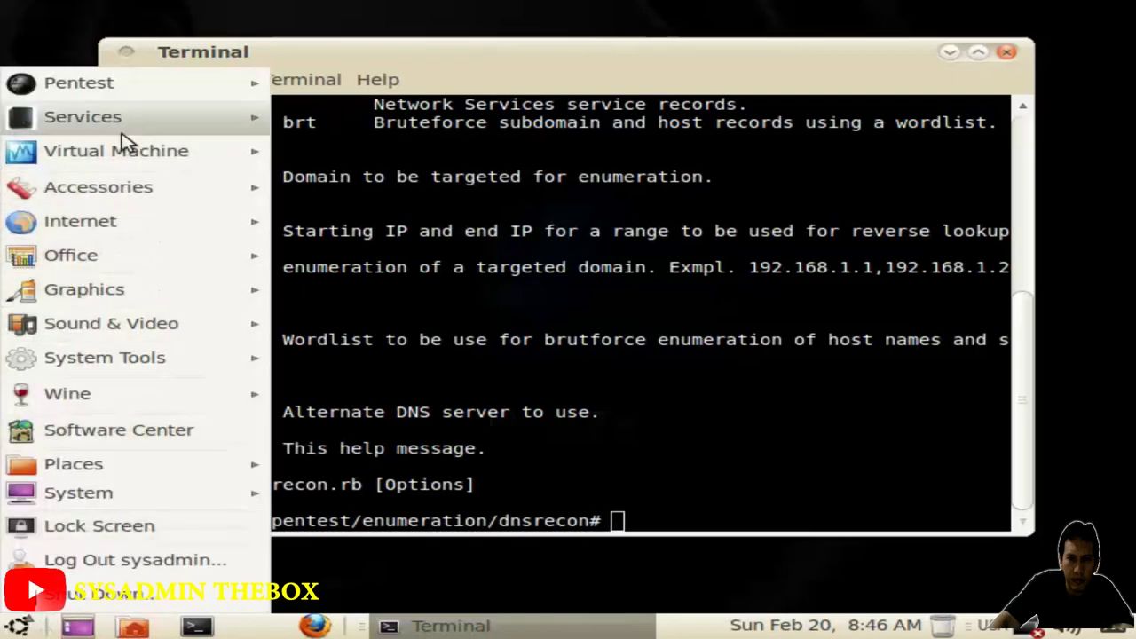
{"action": "mouse_move", "coordinate": [139, 88]}
{"action": "mouse_move", "coordinate": [346, 96]}
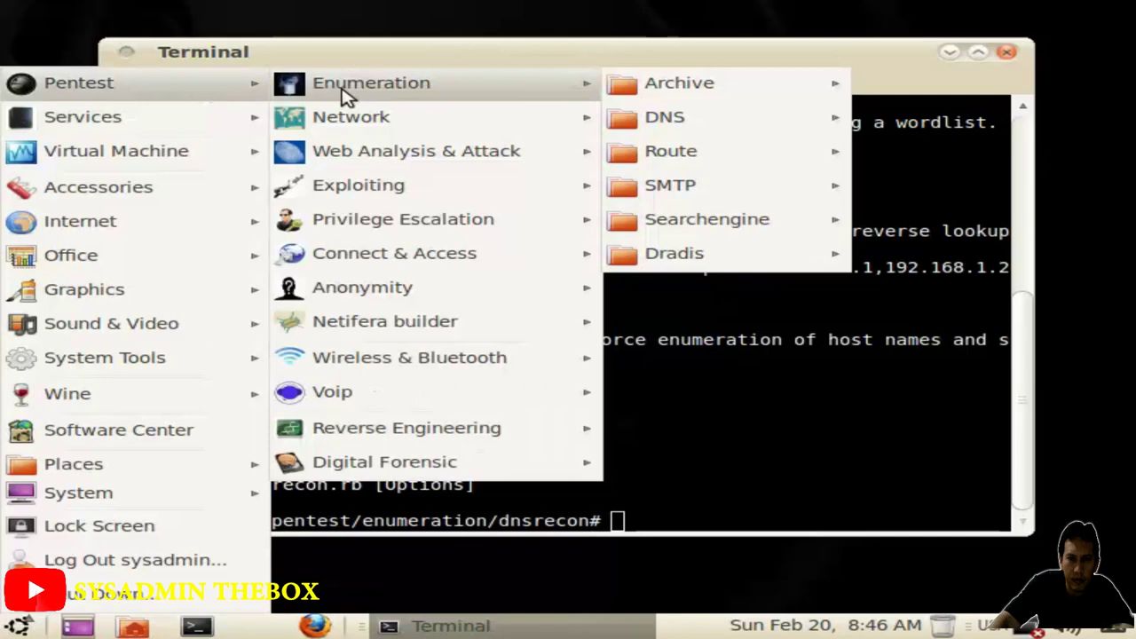
{"action": "mouse_move", "coordinate": [699, 255]}
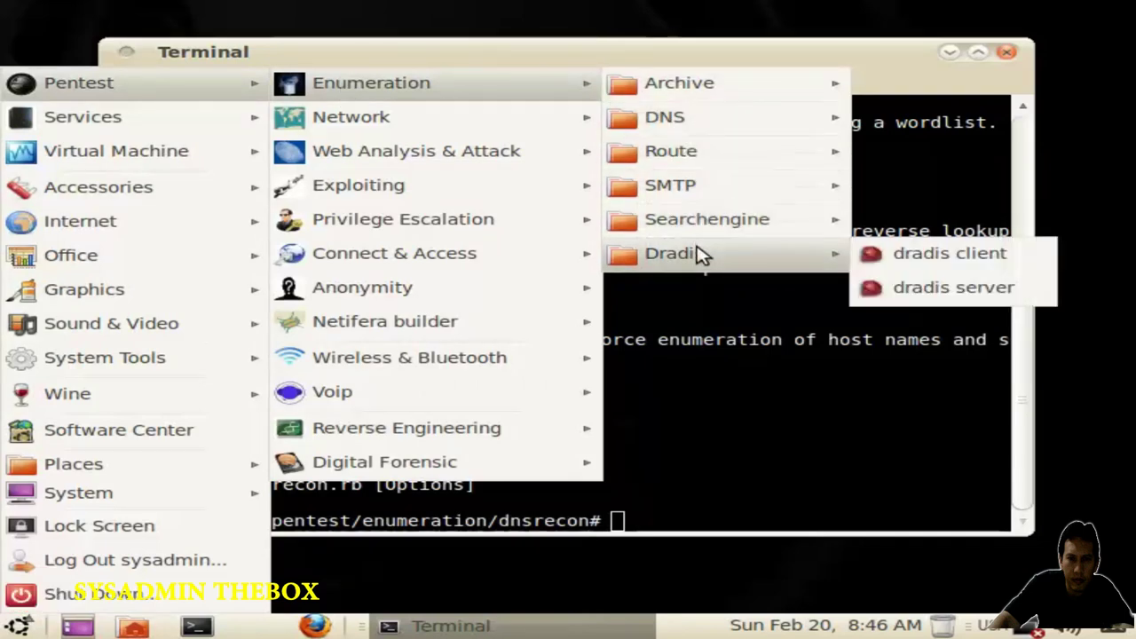
{"action": "mouse_move", "coordinate": [699, 229]}
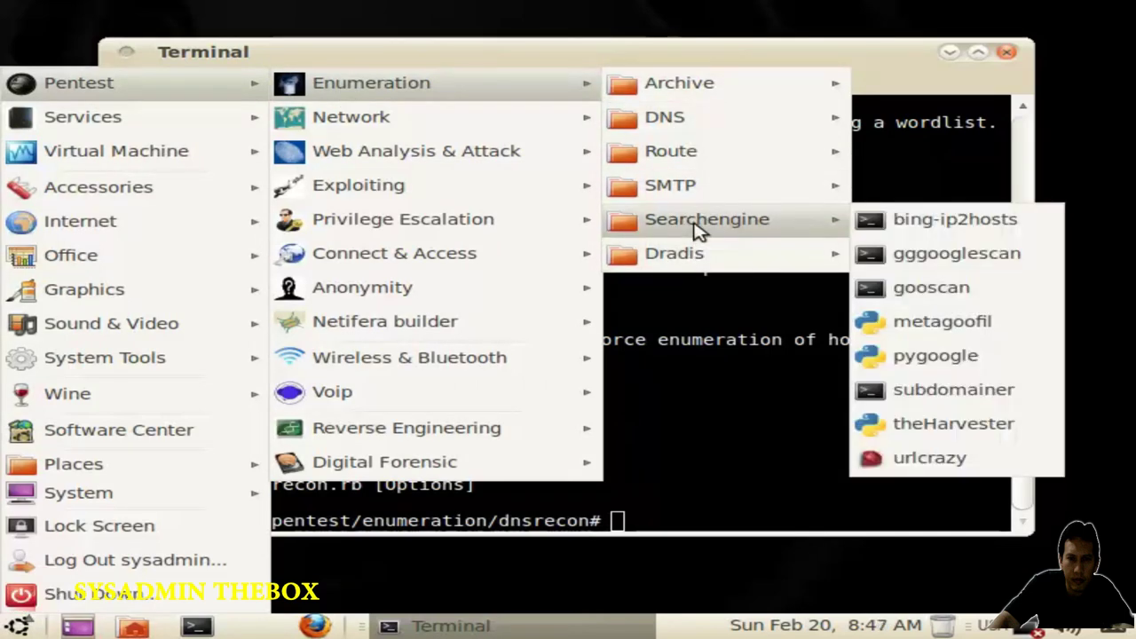
{"action": "mouse_move", "coordinate": [698, 197]}
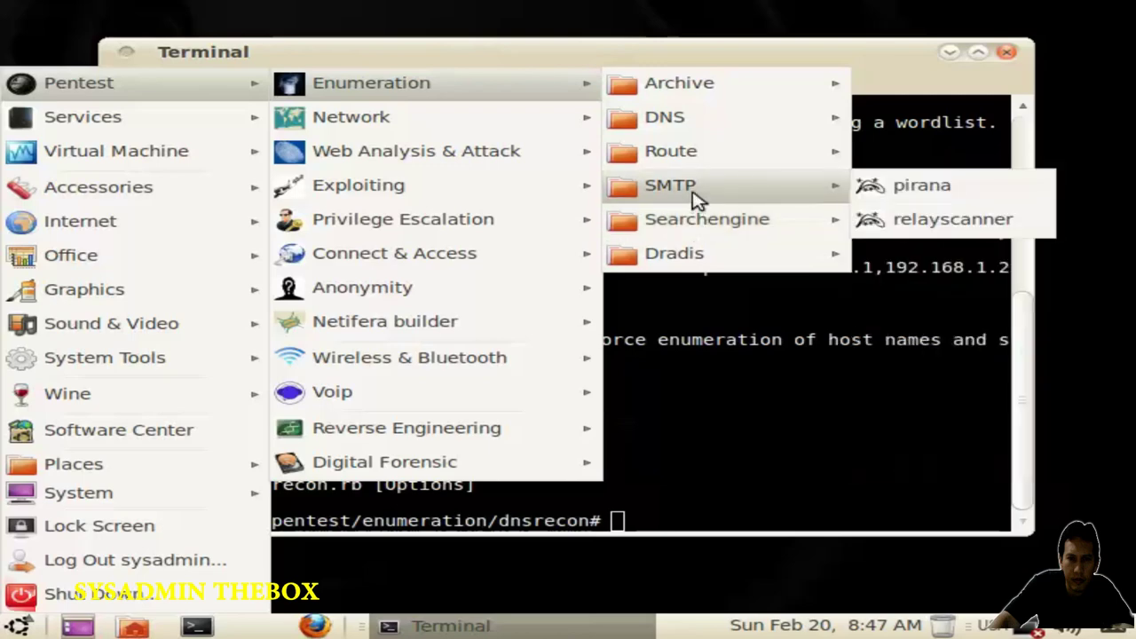